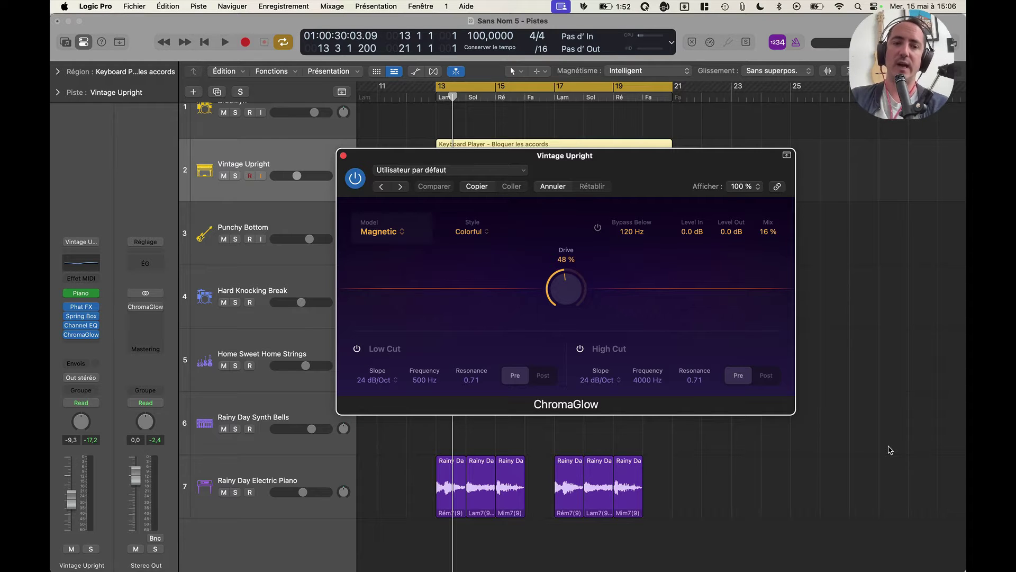
Step: Look up ChromaGlow in the Distortion category of the effects available for the Vintage Upright track
click(88, 344)
mouse_move(86, 342)
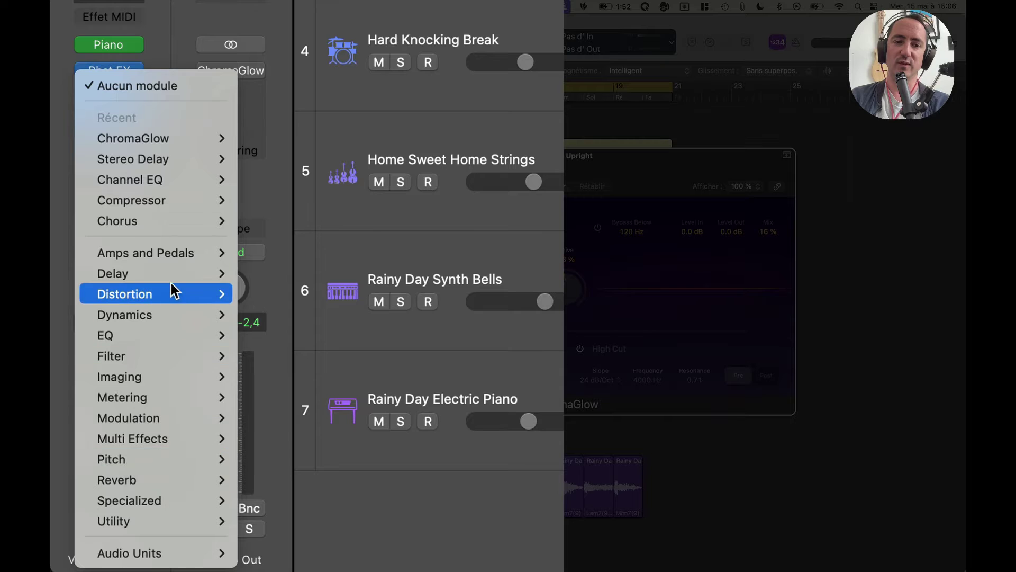
mouse_move(182, 292)
click(424, 107)
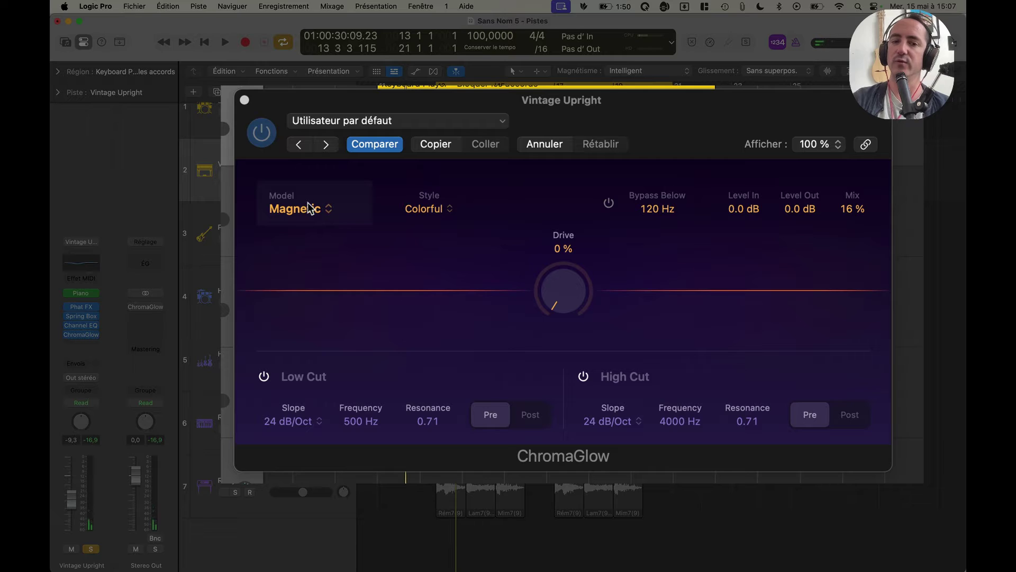
Step: Examine the saturation models offered by ChromaGlow on the Vintage Upright track without changing the current one
click(309, 207)
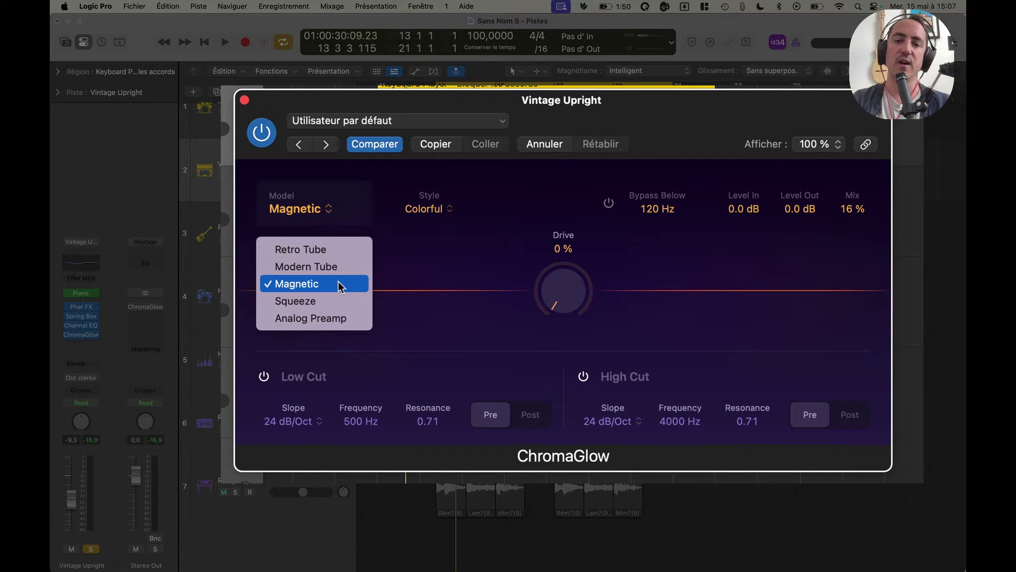
click(443, 312)
click(314, 201)
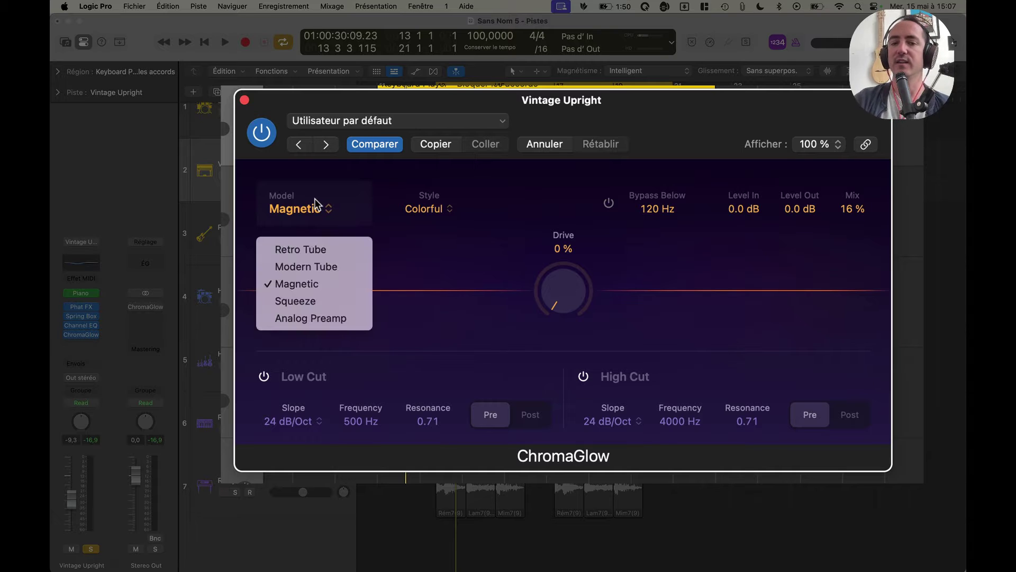
click(447, 271)
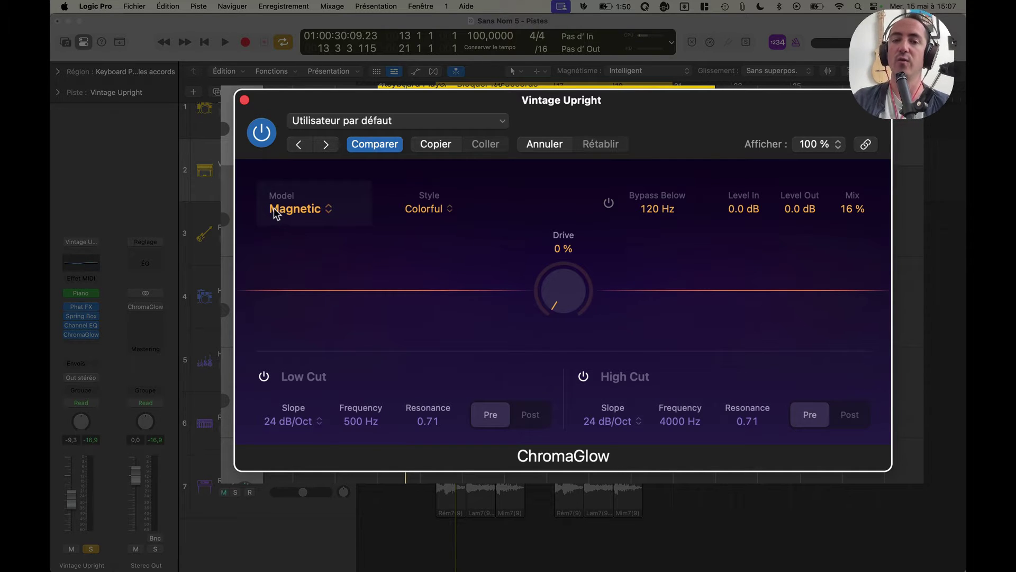
click(298, 209)
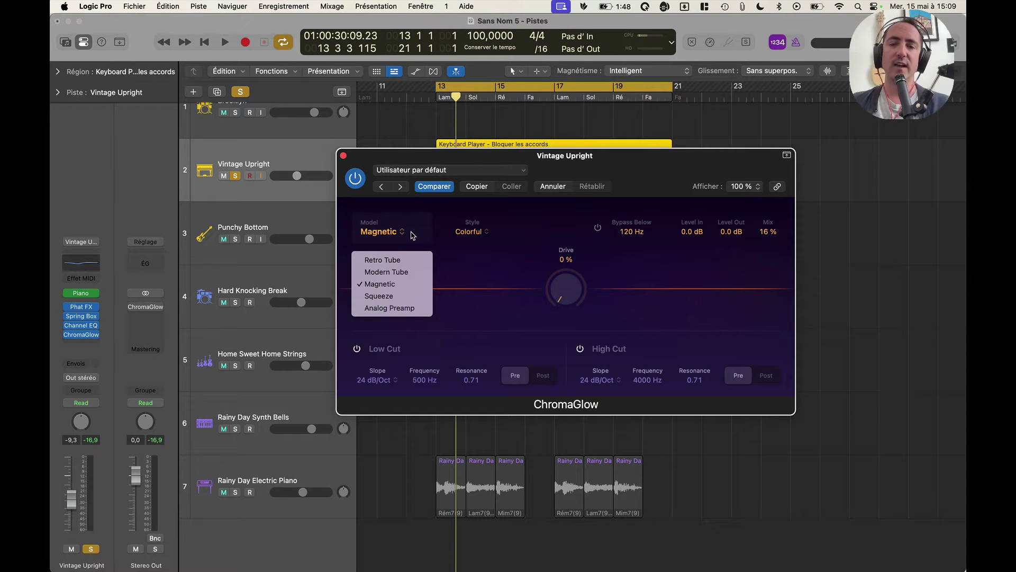
click(475, 260)
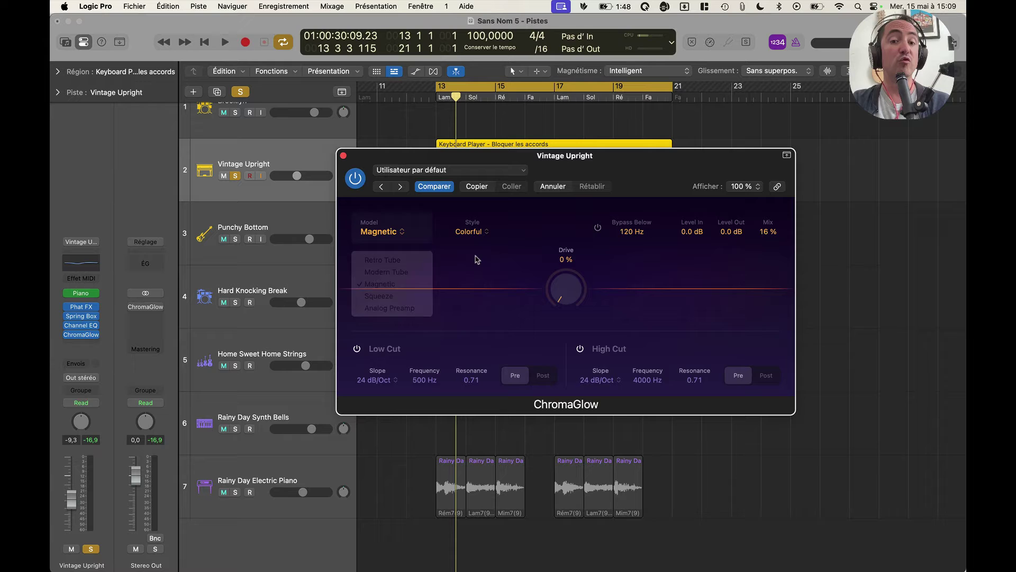
Step: Switch the ChromaGlow model to Retro Tube, then to Modern Tube, and check the style choices
click(388, 235)
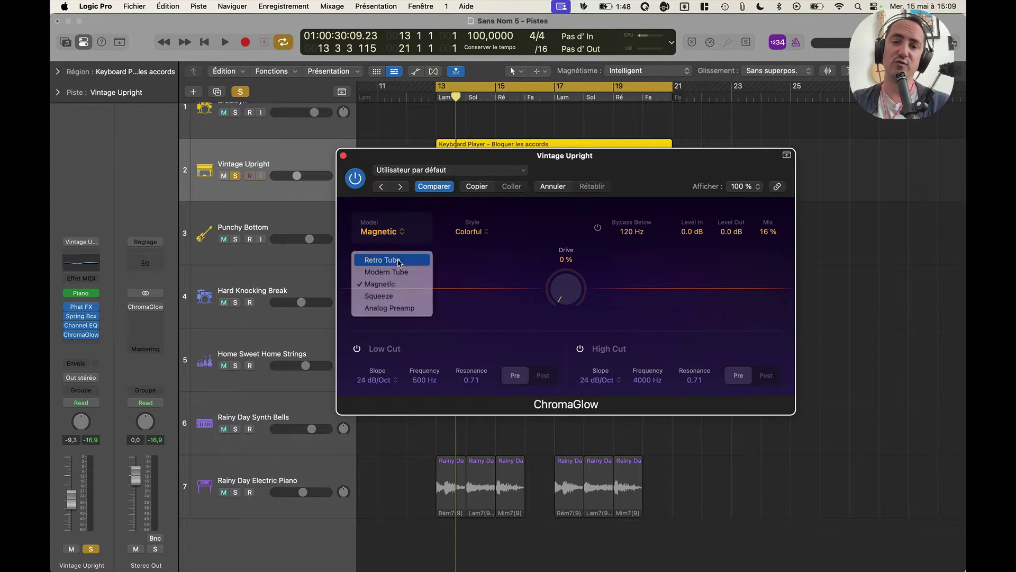
click(398, 261)
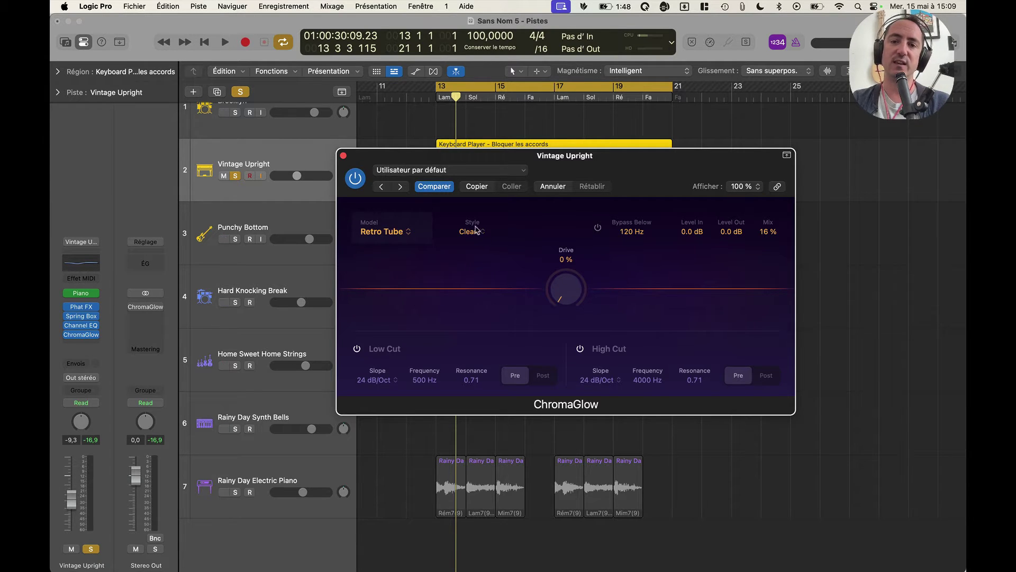
click(377, 234)
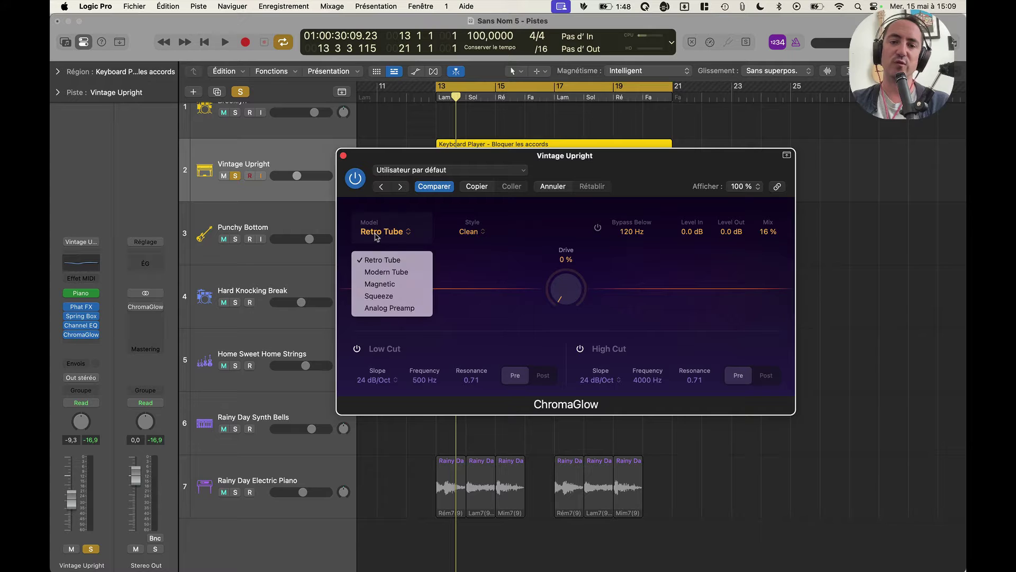
click(382, 274)
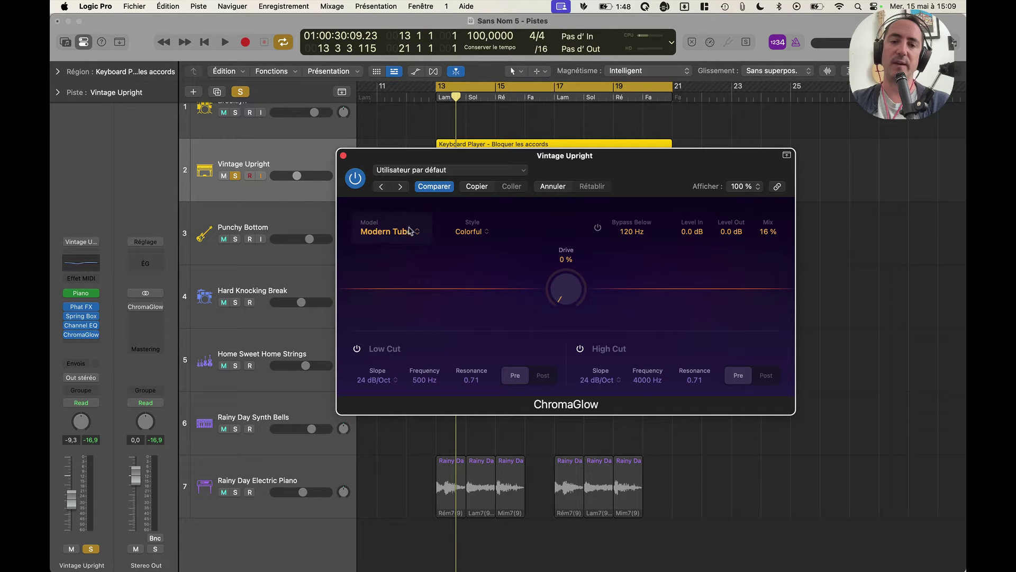
click(391, 232)
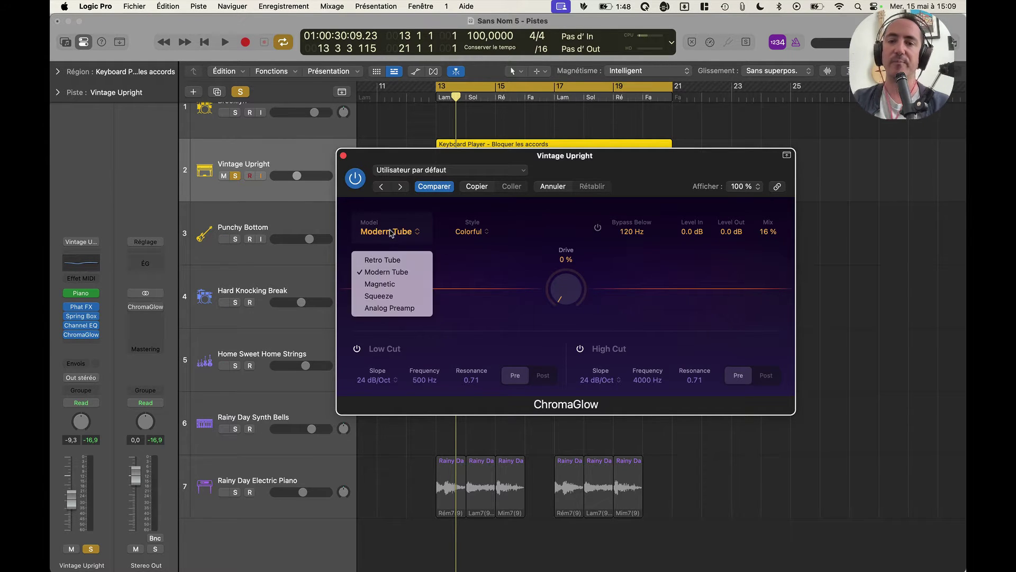
click(478, 238)
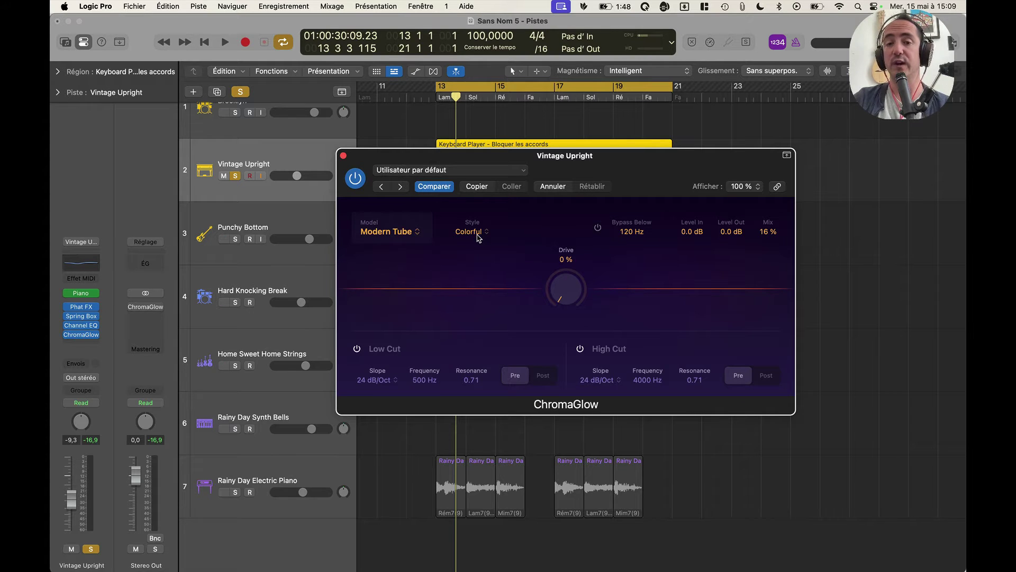
click(475, 229)
click(435, 268)
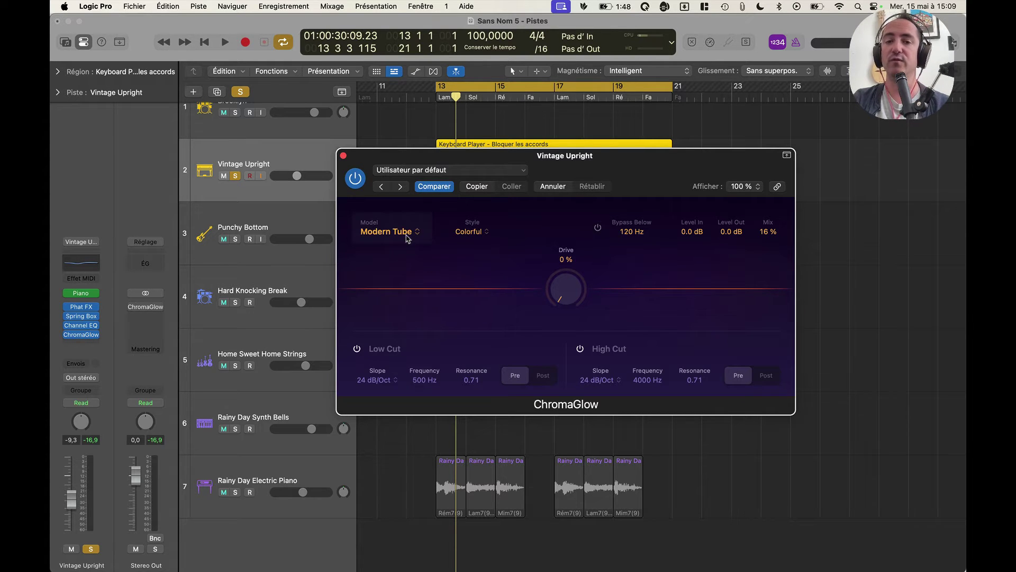
Step: Switch the ChromaGlow model to Squeeze and check its Soft Press and Hard Press styles
click(408, 237)
click(389, 297)
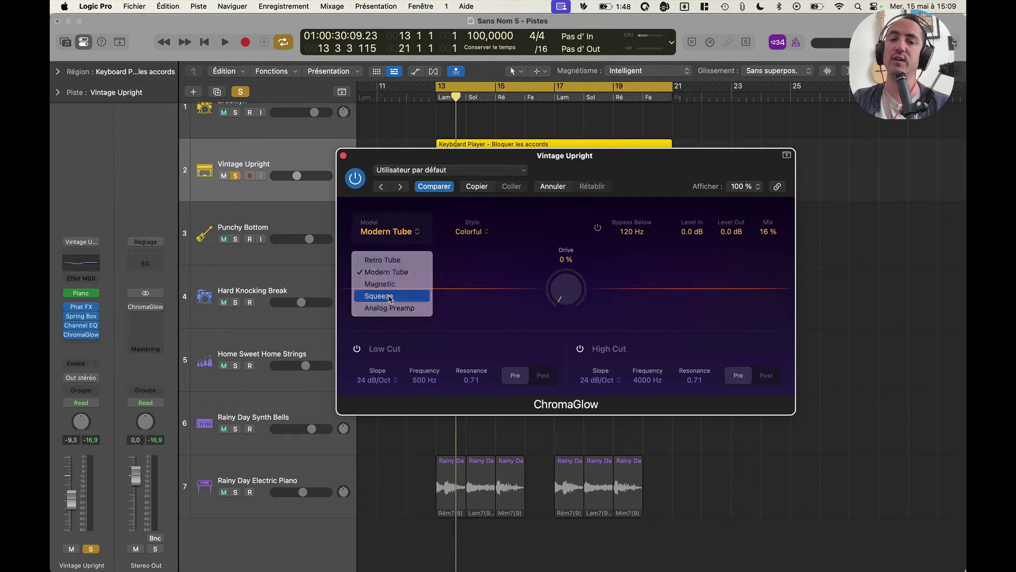
click(482, 234)
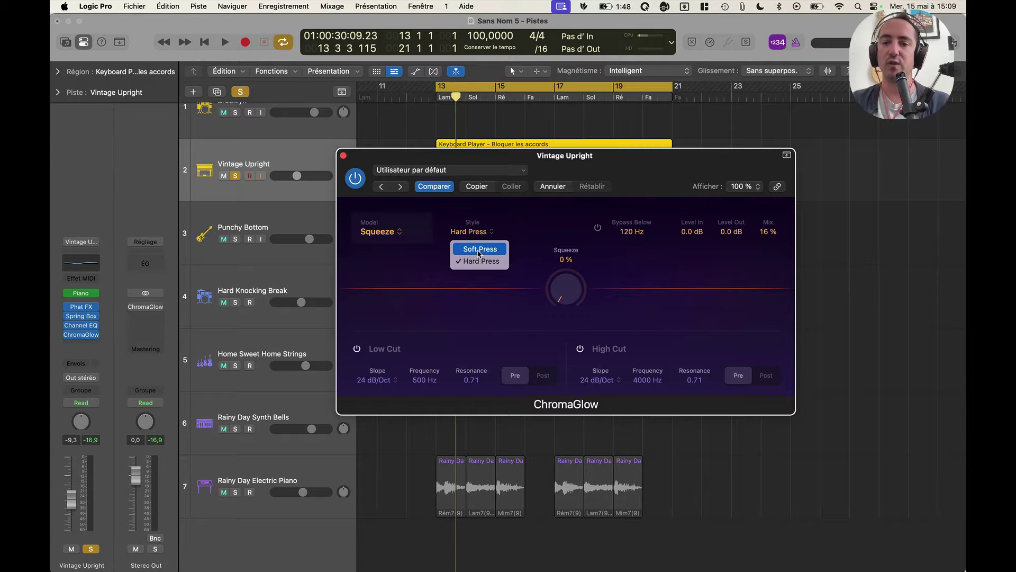
click(424, 260)
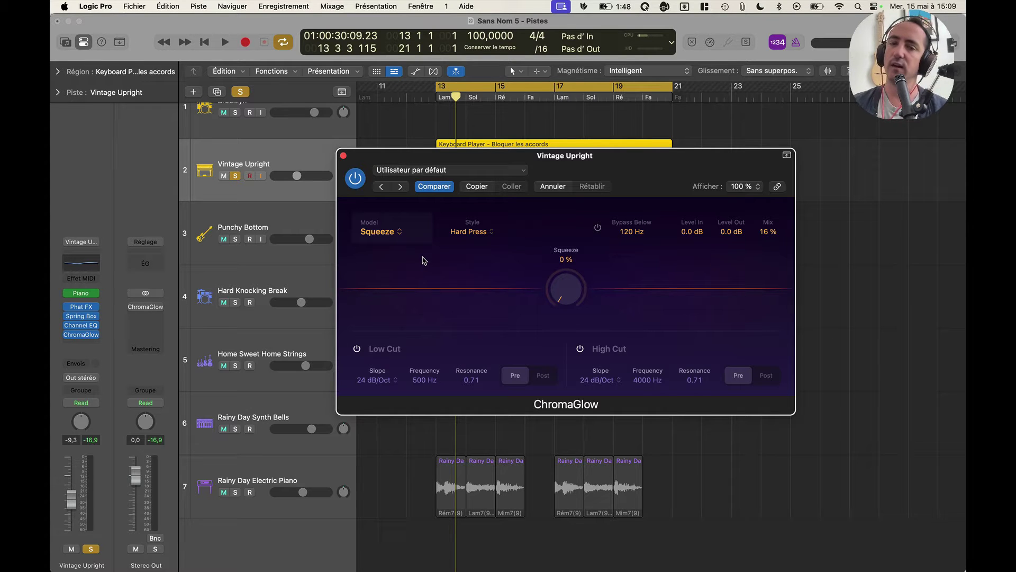
click(389, 233)
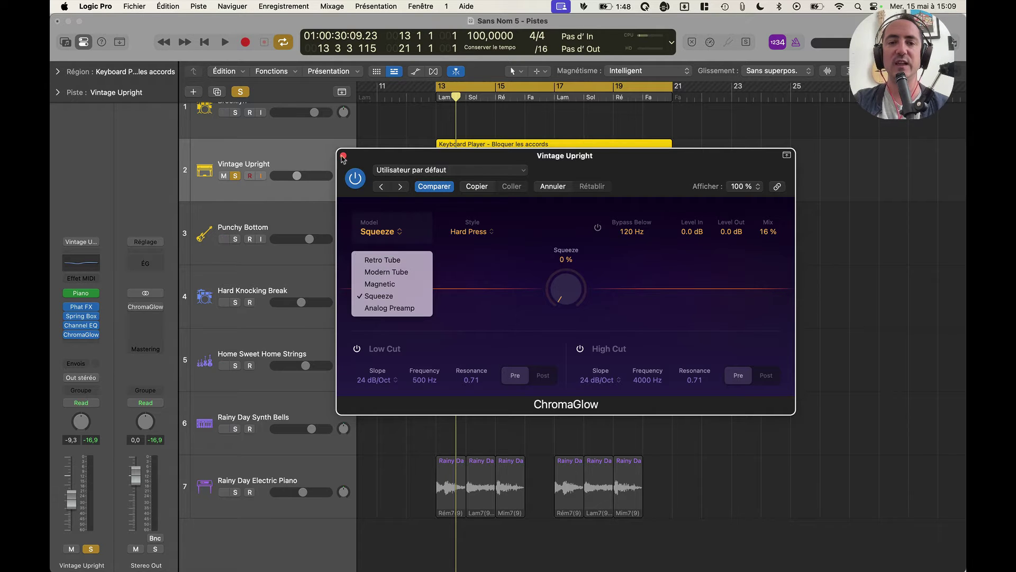
Step: Unsolo the Vintage Upright track and play the full mix with the ChromaGlow window moved clear of the track's region
click(236, 178)
click(236, 177)
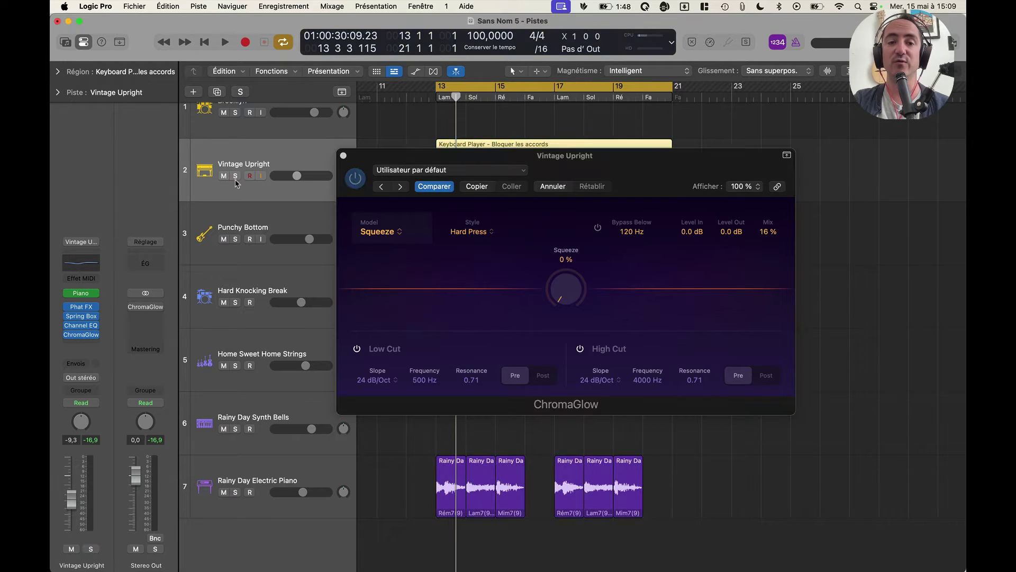
drag(480, 157, 604, 258)
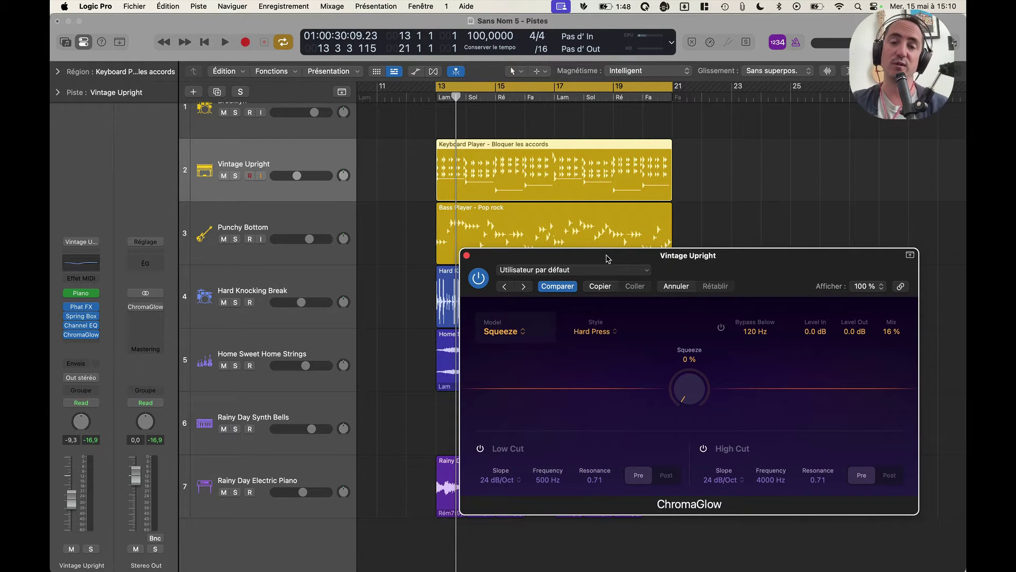
key(space)
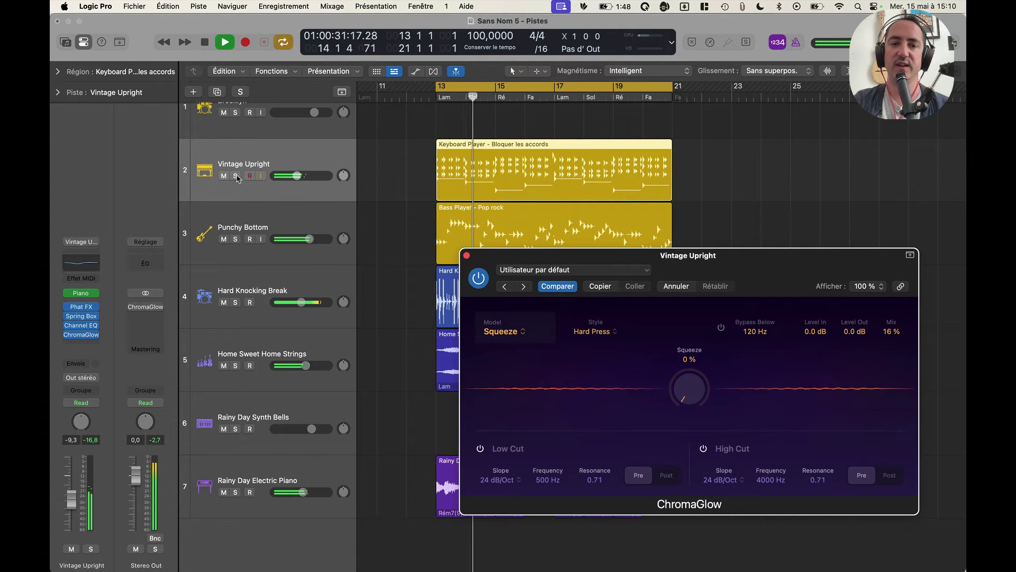
Step: Solo the Vintage Upright track and set ChromaGlow to the Retro Tube model with Drive and Mix at 100 %
click(236, 177)
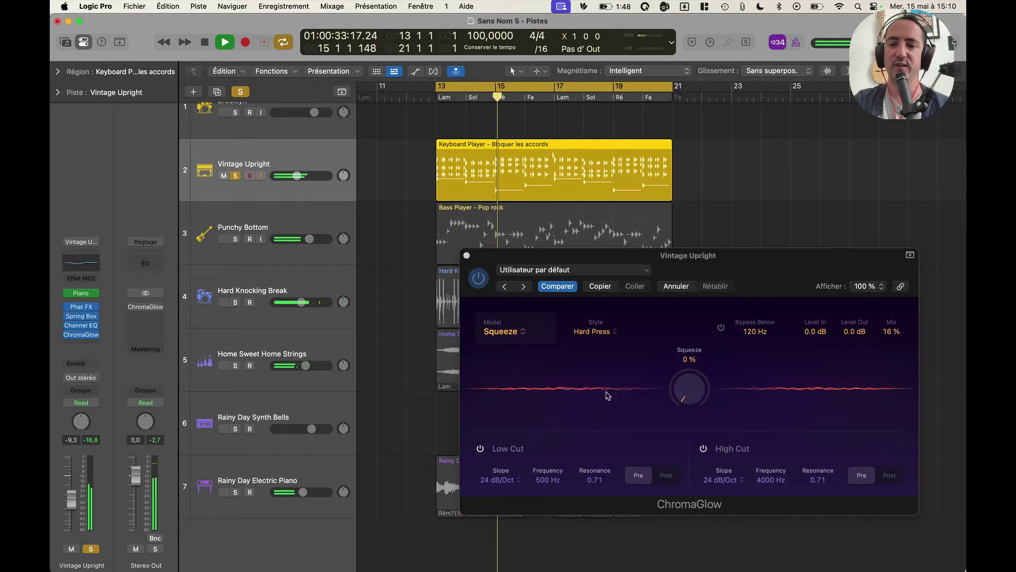
click(500, 331)
click(513, 362)
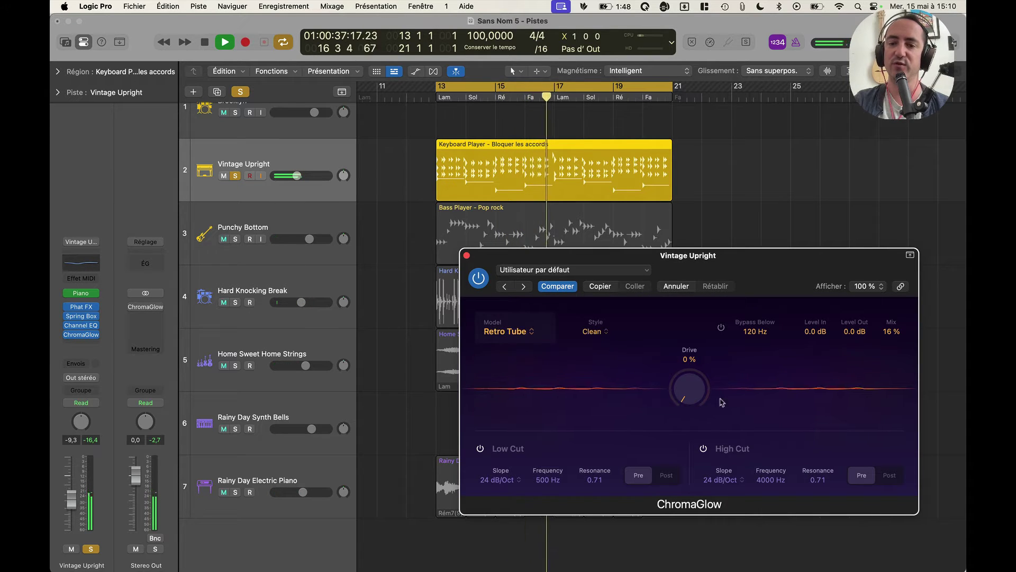
drag(688, 388, 874, 181)
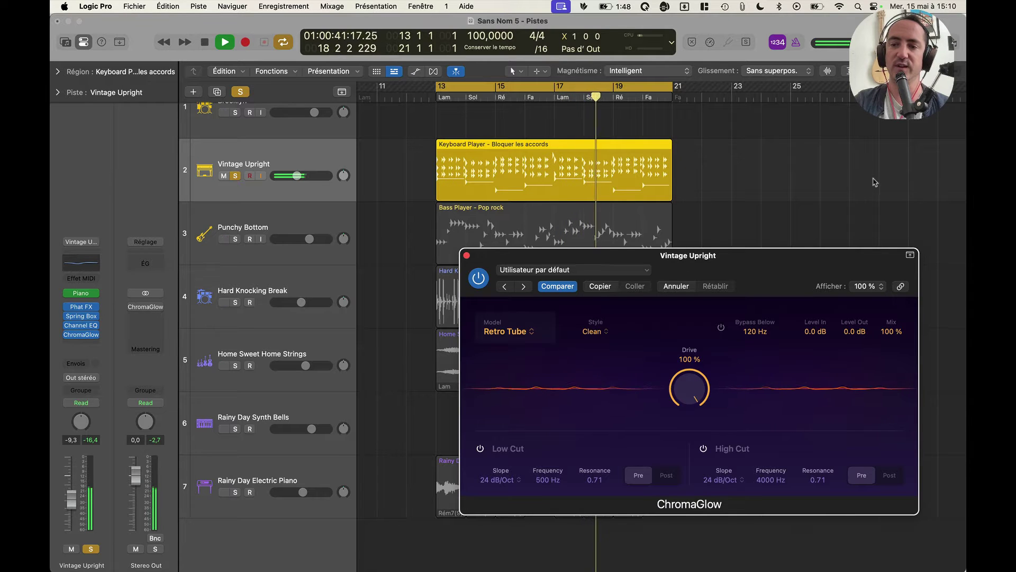
Step: Audition the Retro Tube model with its style set to Colorful, then stop playback
click(593, 331)
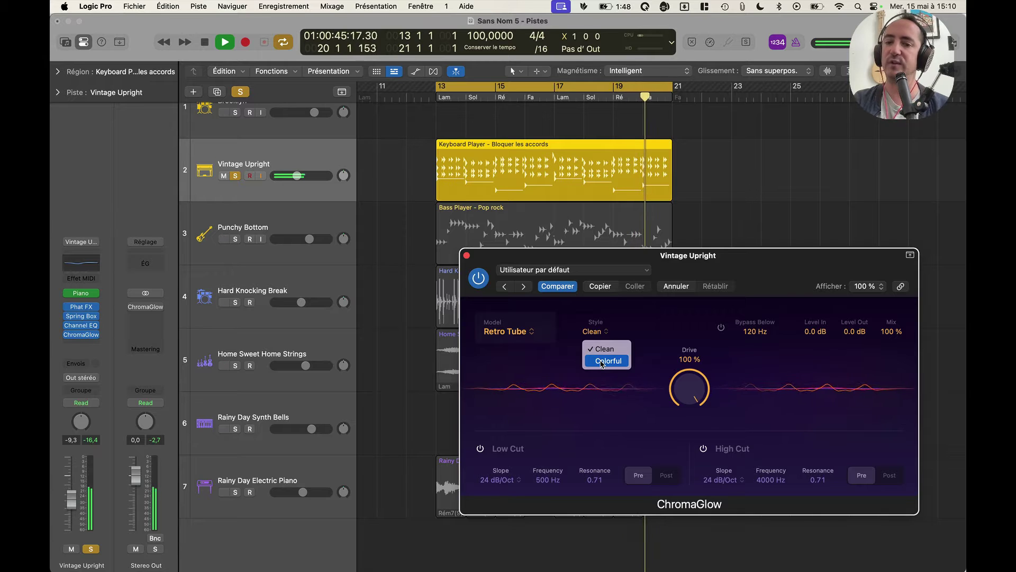
click(601, 362)
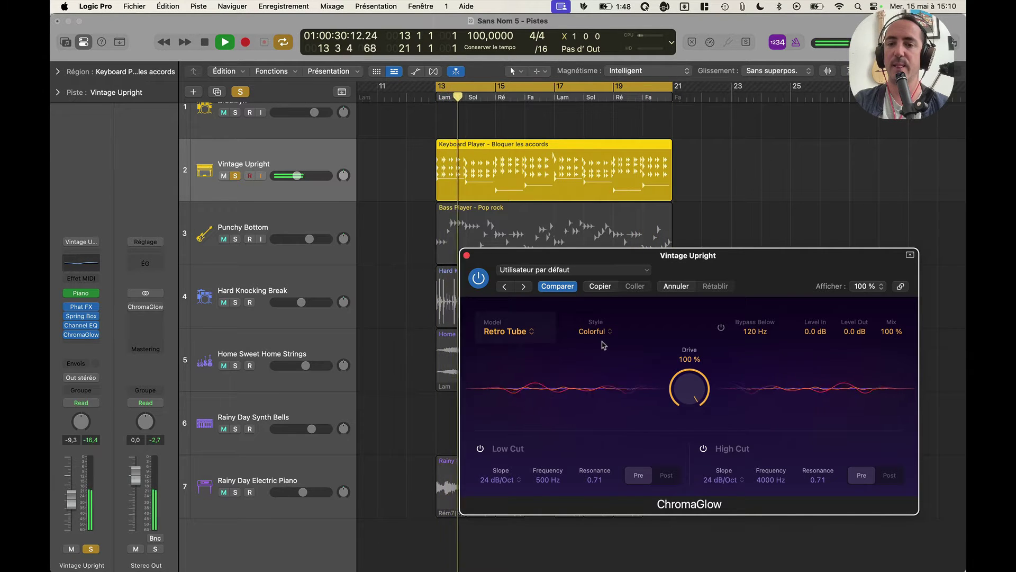
key(space)
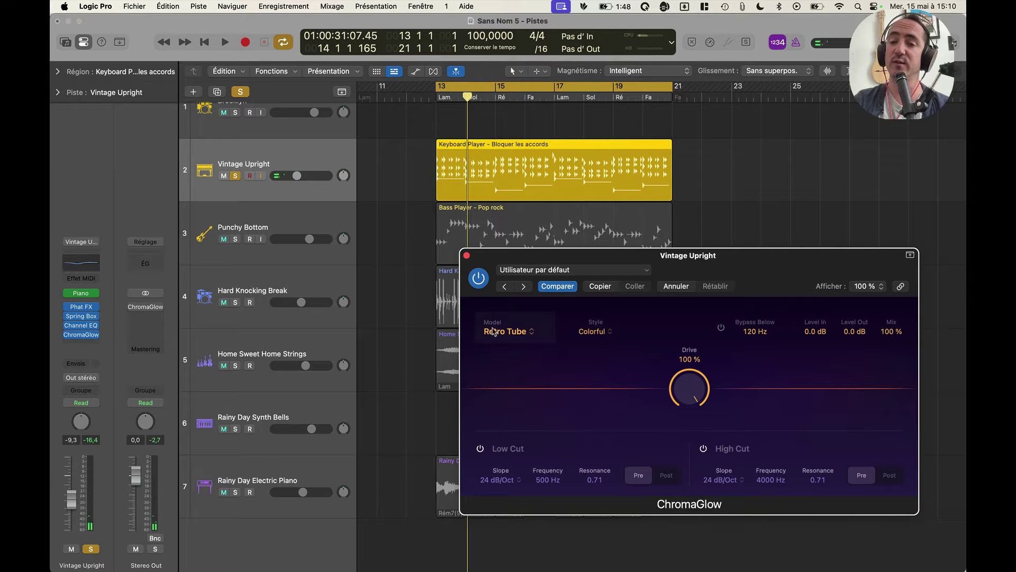
Step: Play the soloed track through the Modern Tube model, switch to Magnetic, and stop playback
key(space)
click(509, 332)
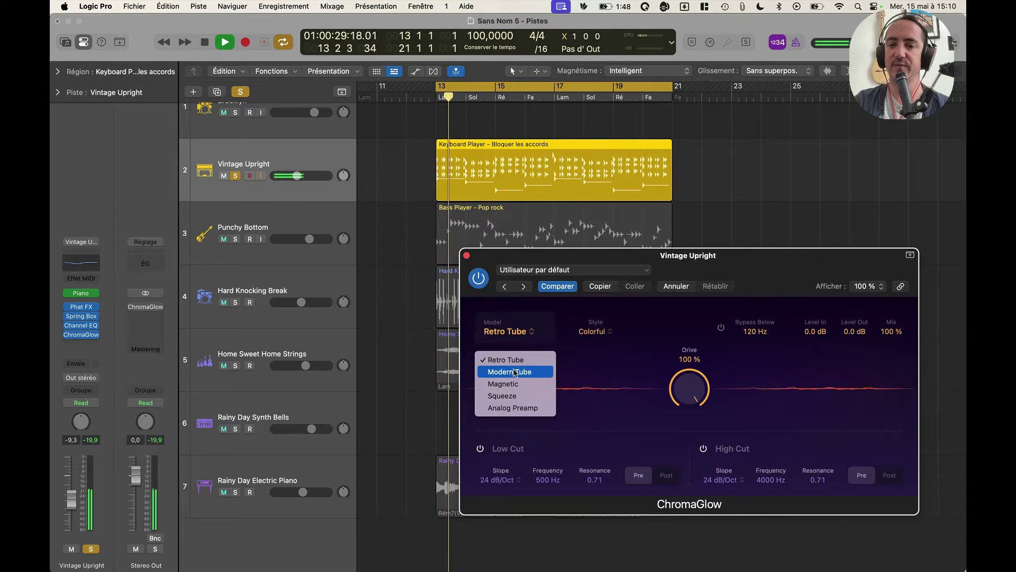
click(514, 373)
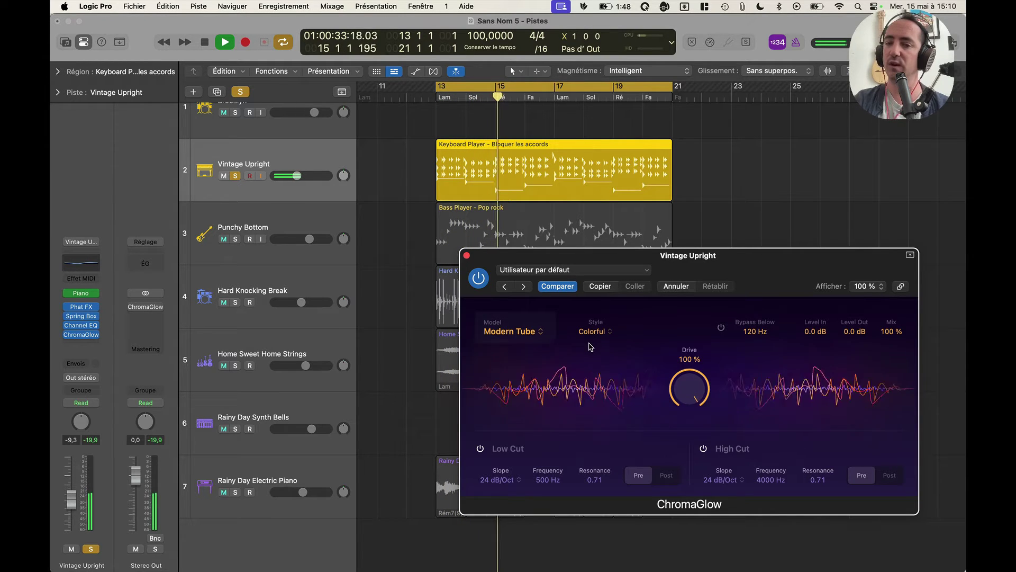
key(space)
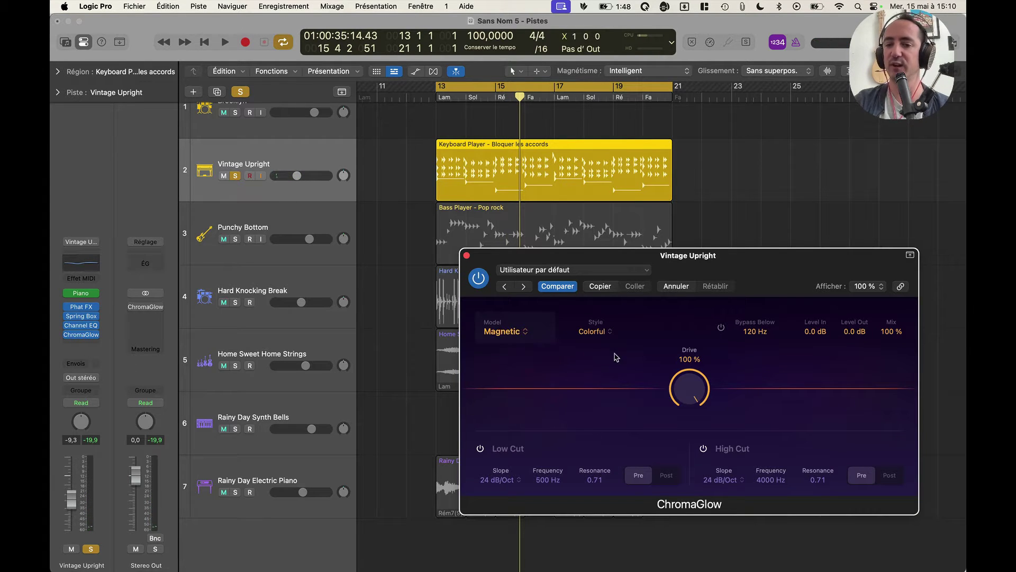
Step: Resume playback and set the Magnetic model's style to Clean
key(space)
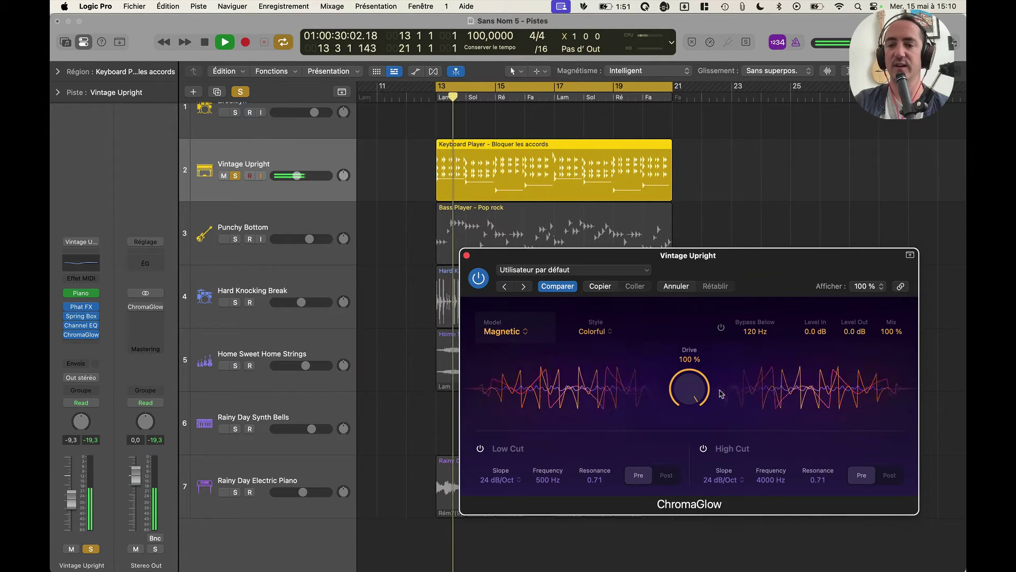
click(596, 332)
click(598, 347)
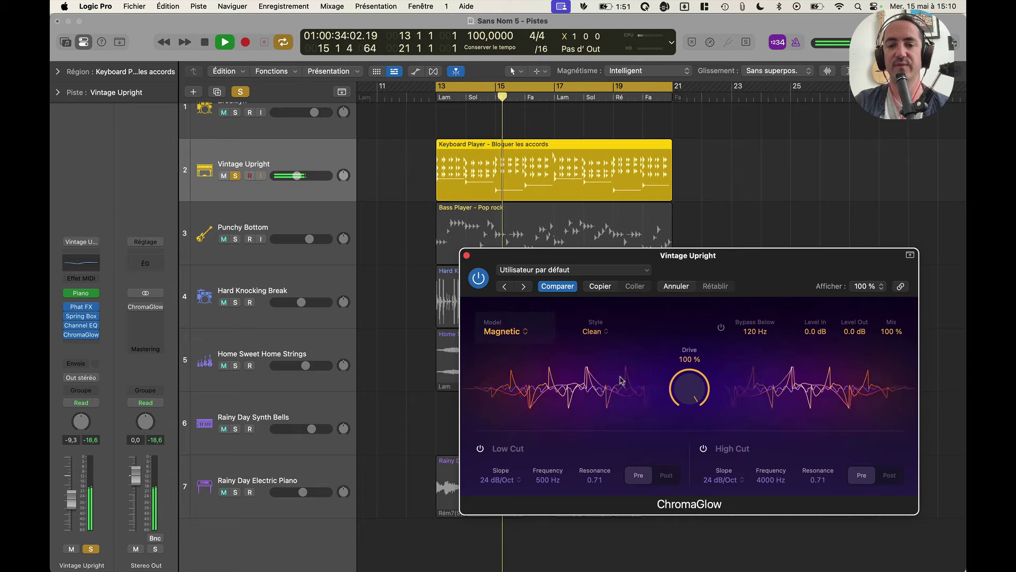
Step: Lower the ChromaGlow Drive to about 63 % and switch the model to Squeeze during playback
drag(689, 392, 677, 441)
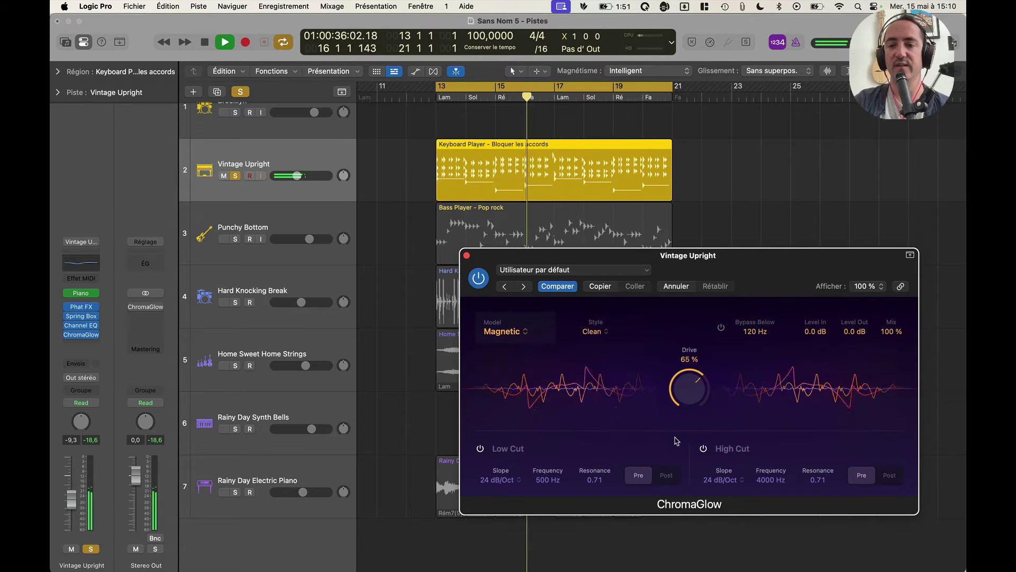
click(504, 331)
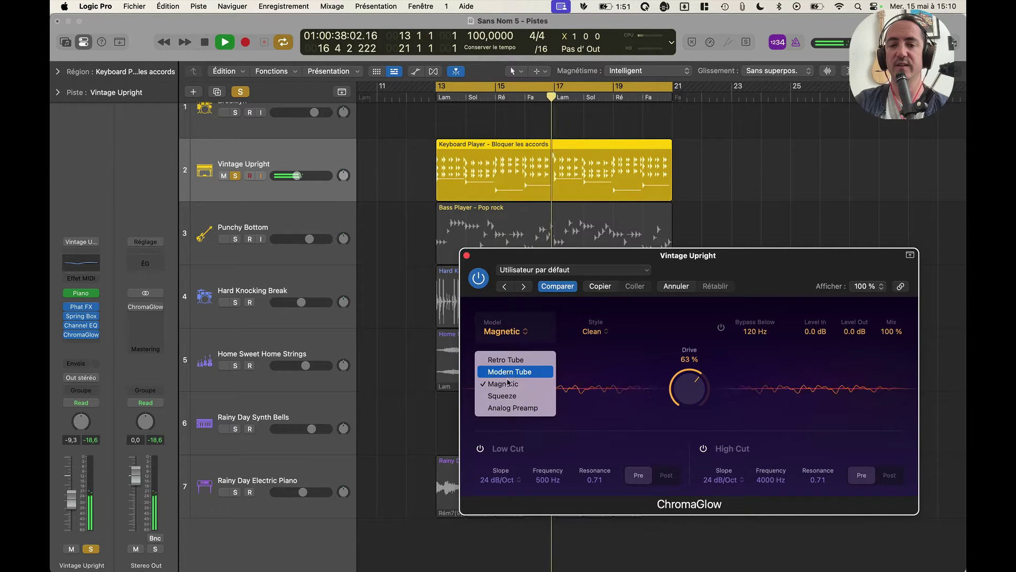
click(503, 395)
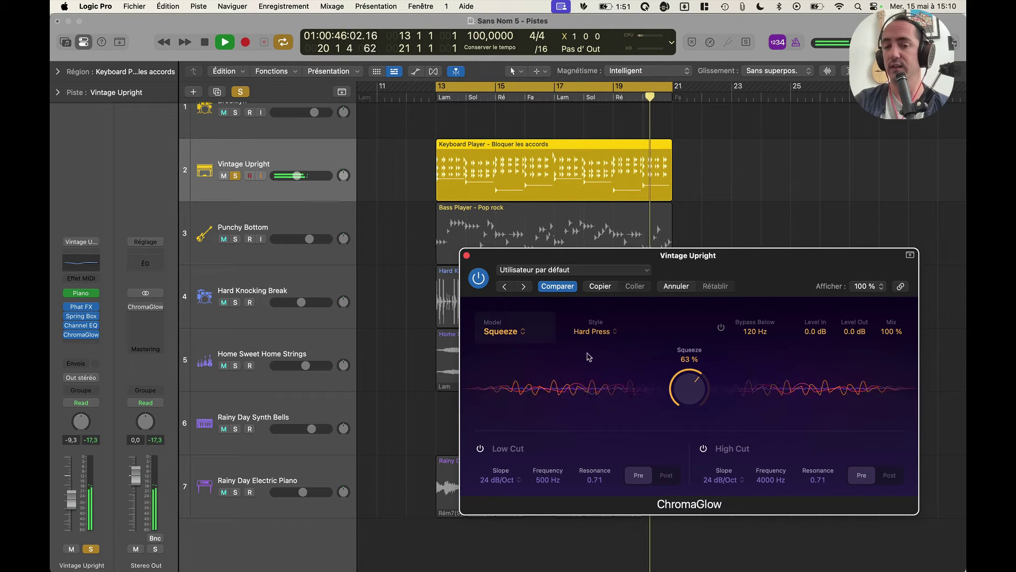
Step: Switch the ChromaGlow model to Analog Preamp and set its style to Clean during playback
click(516, 332)
click(506, 408)
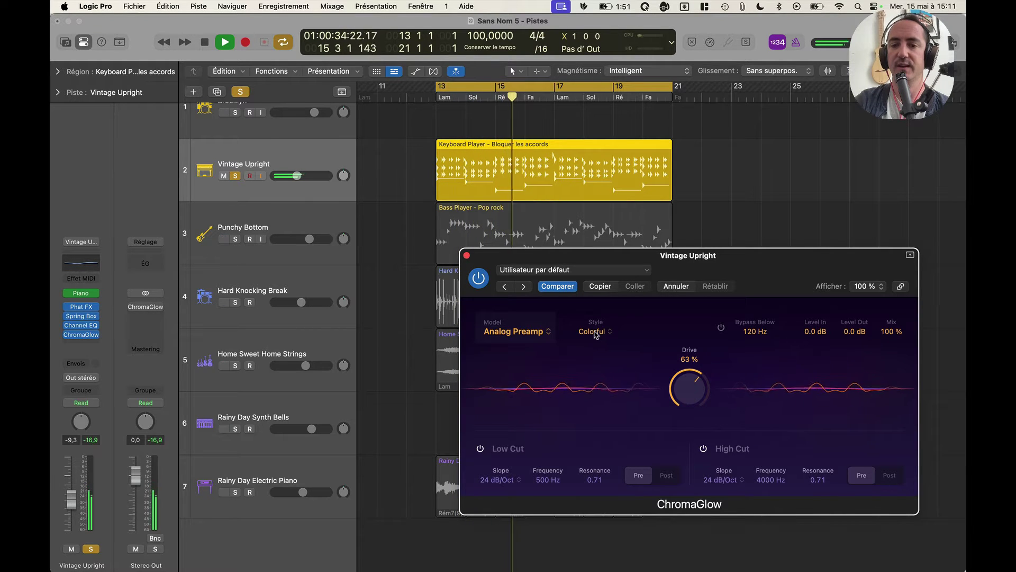
click(598, 332)
click(597, 350)
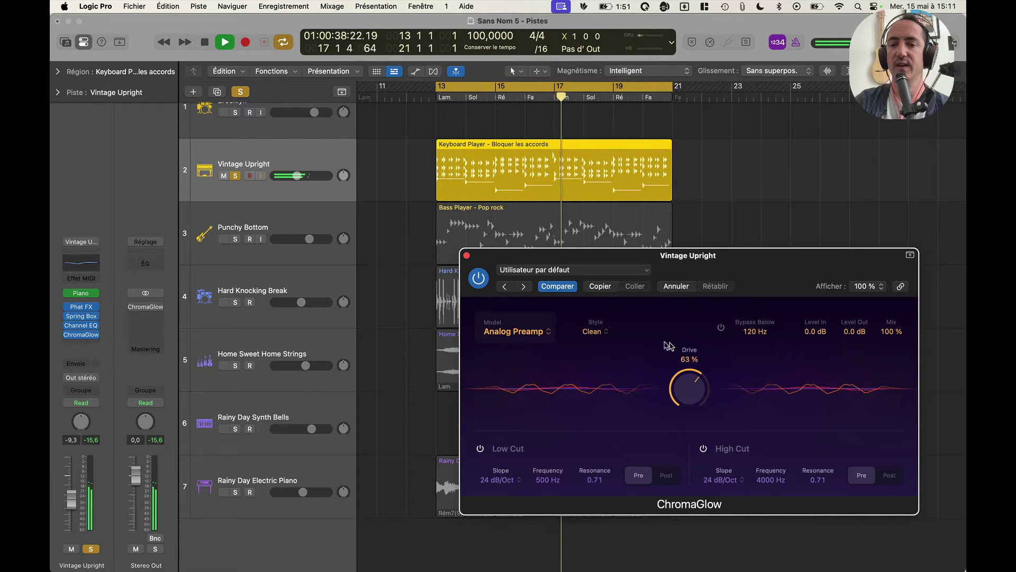
Step: Set the Analog Preamp style to Colorful, audition it on the piano, and stop playback
click(593, 332)
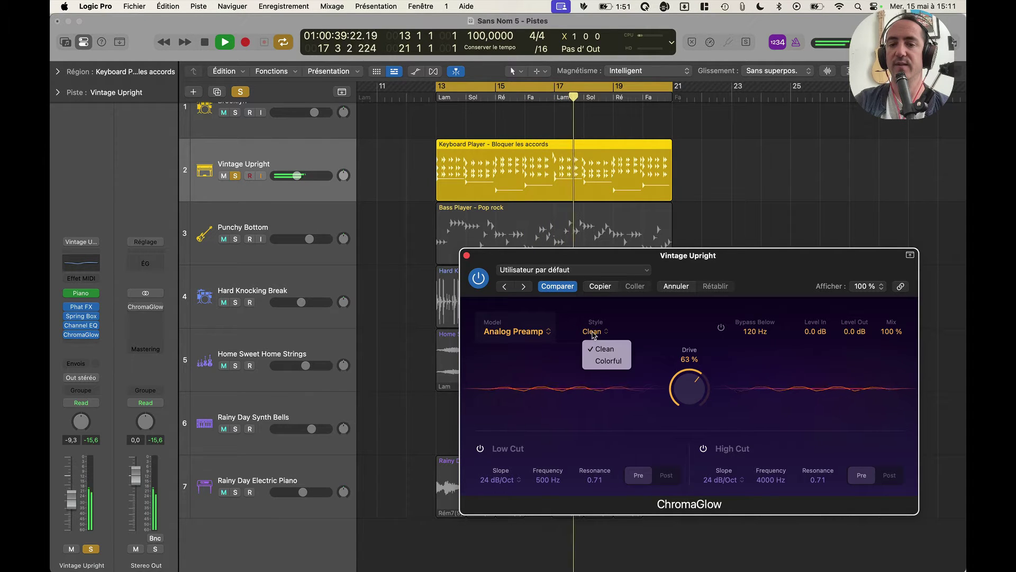
click(595, 364)
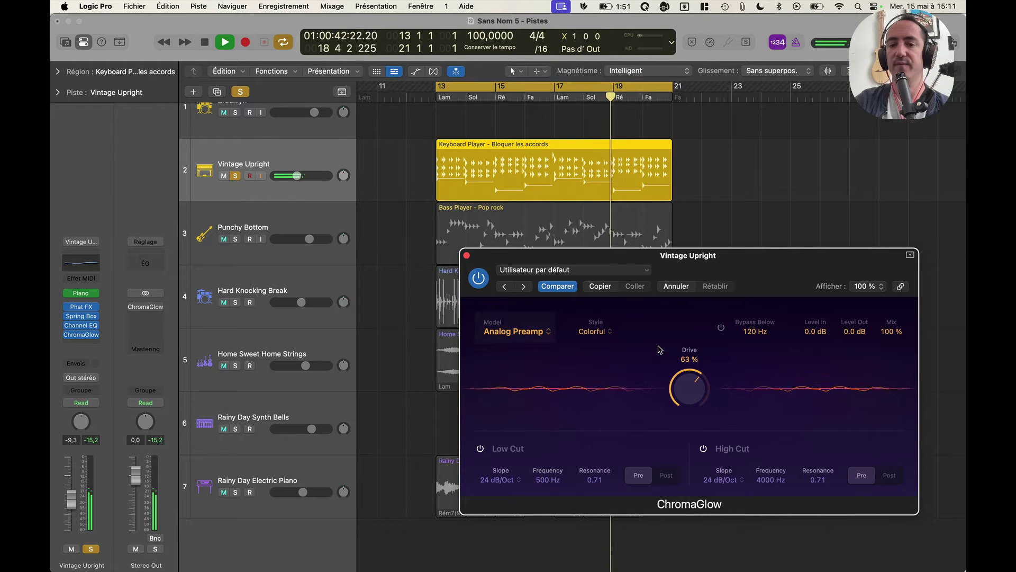
key(space)
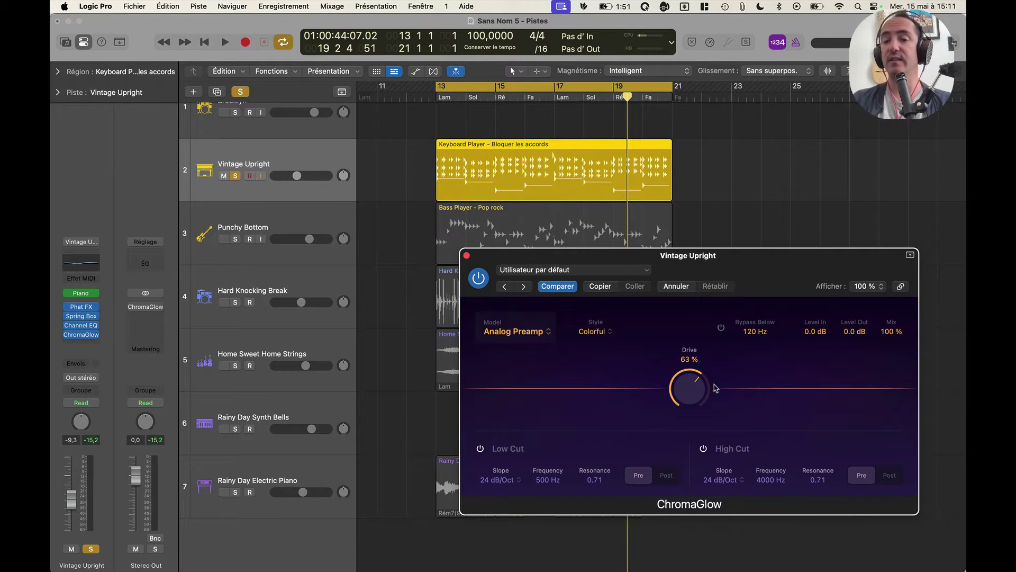
Step: Try the Analog Preamp Drive at 100 % and lower it to about 57 % with playback stopped
drag(687, 390, 693, 337)
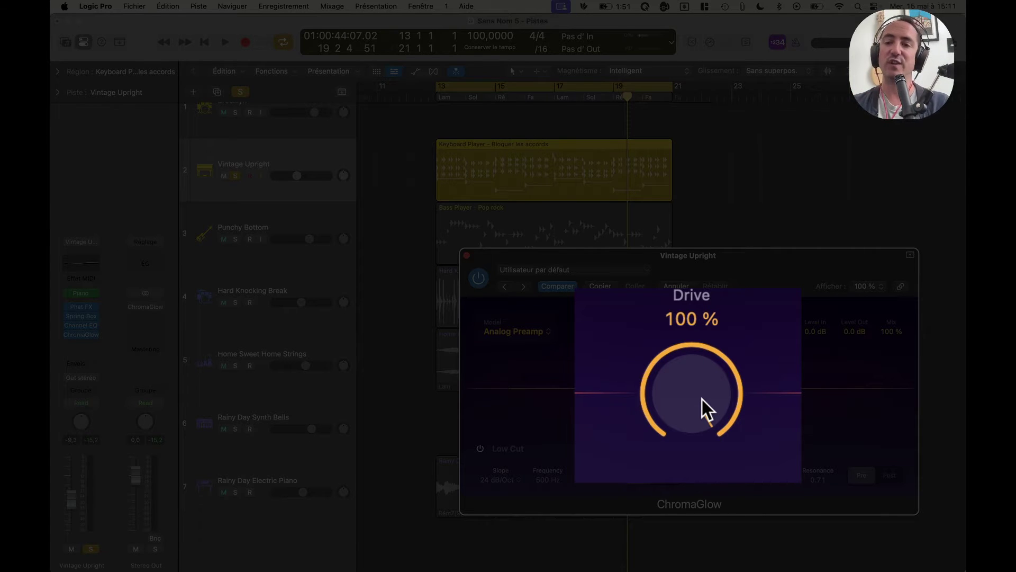
drag(694, 377, 675, 437)
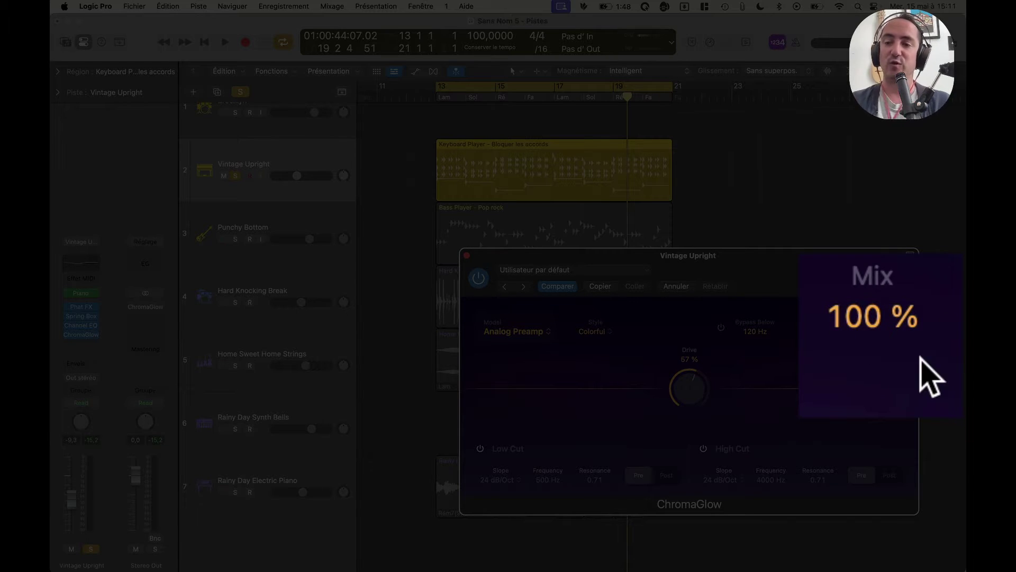
mouse_move(857, 291)
mouse_down()
mouse_move(850, 402)
mouse_move(857, 290)
mouse_up()
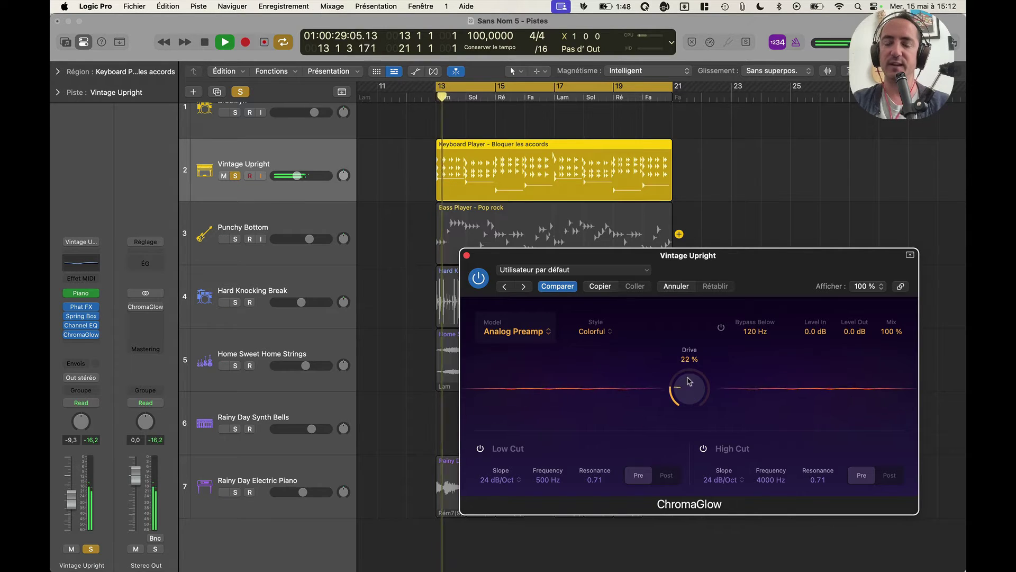
Step: Raise the Analog Preamp Drive to 100 % and reduce the Mix to about 29 % while the piano plays
drag(689, 381, 691, 339)
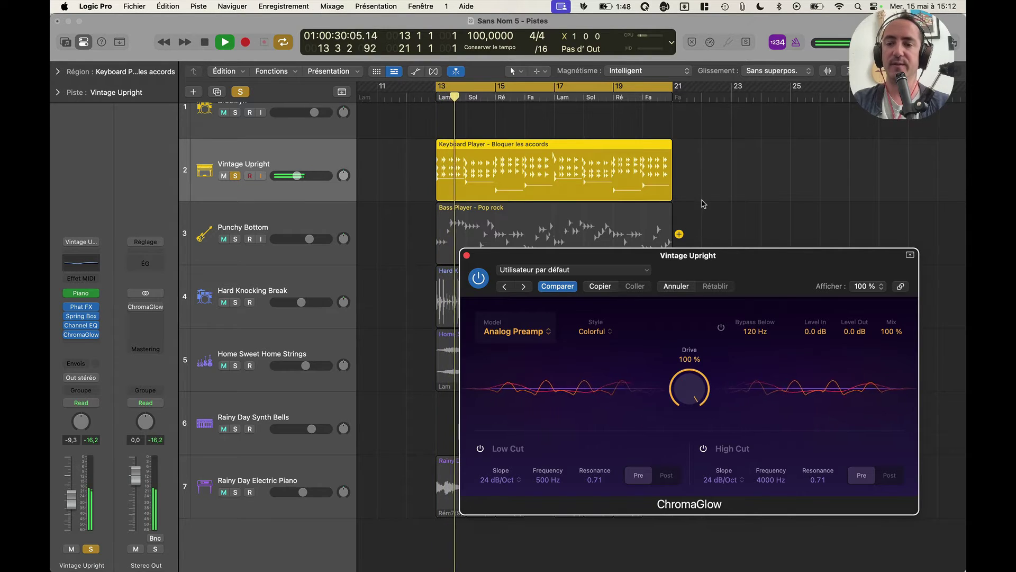
drag(890, 326, 868, 439)
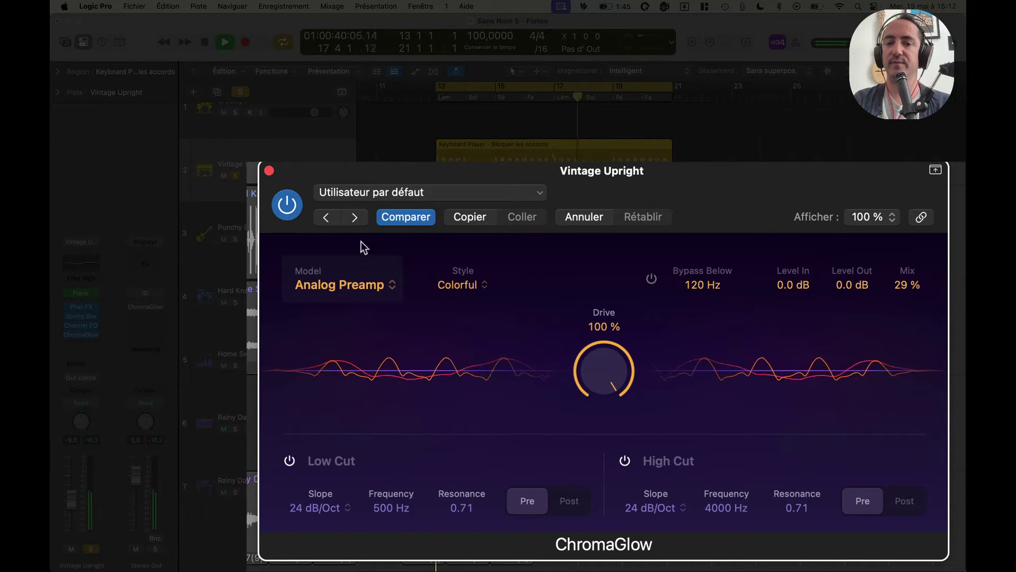
Step: Compare the piano with ChromaGlow's Analog Preamp bypassed and re-enabled, and stop playback
click(287, 205)
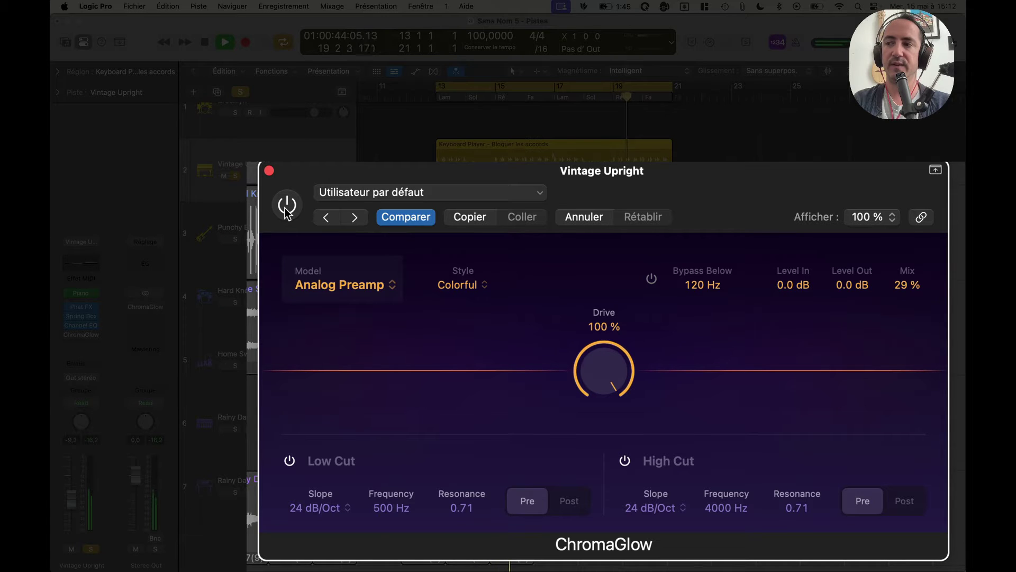
click(286, 211)
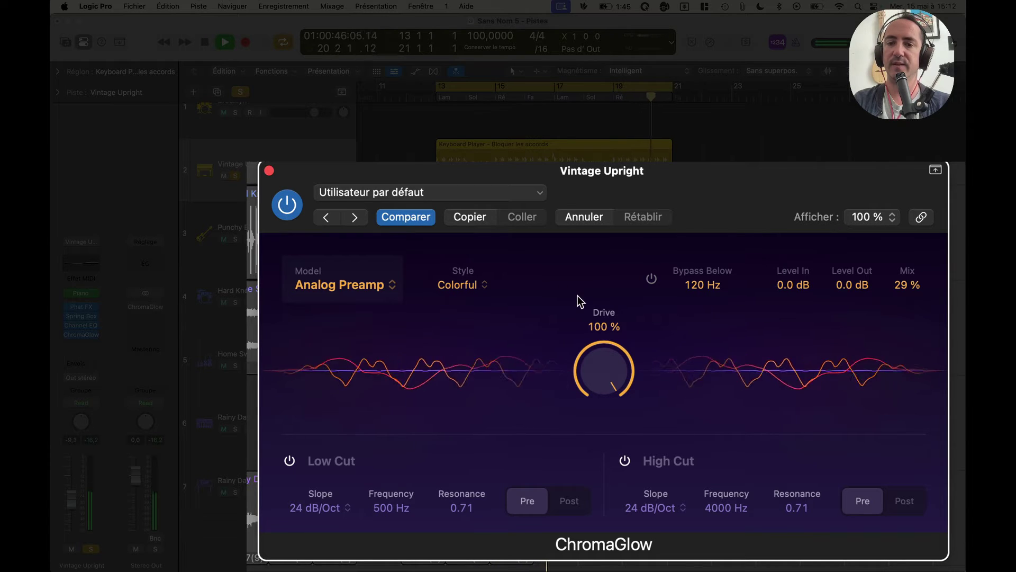
key(space)
Step: Switch the ChromaGlow model to Magnetic and audition it on the piano with the effect enabled
click(345, 280)
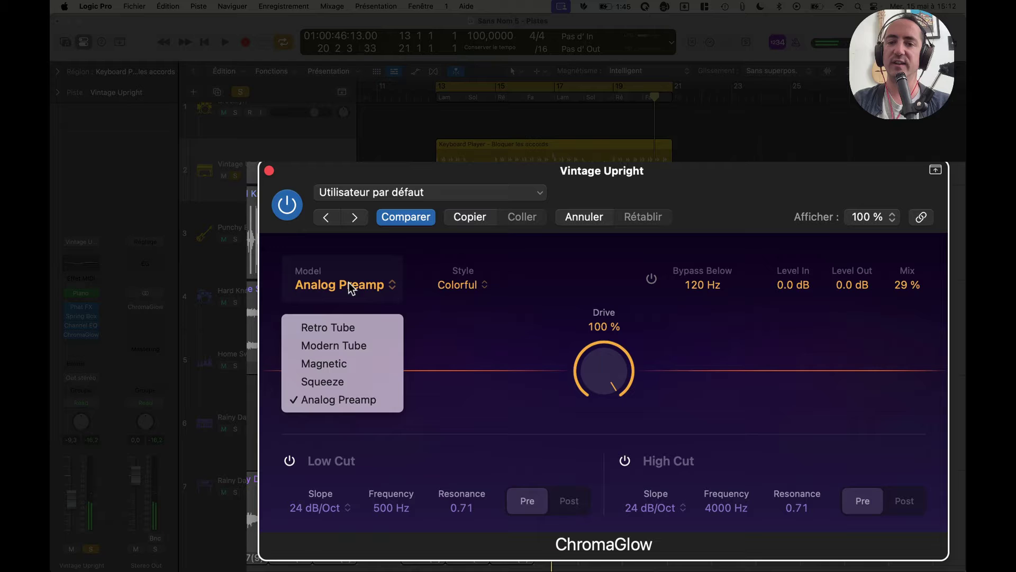
click(363, 365)
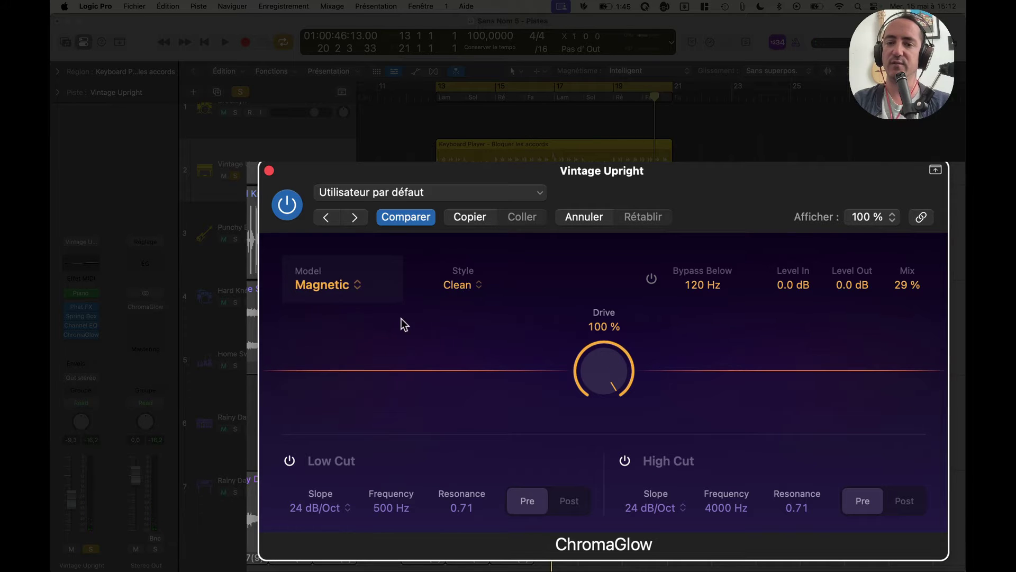
click(288, 210)
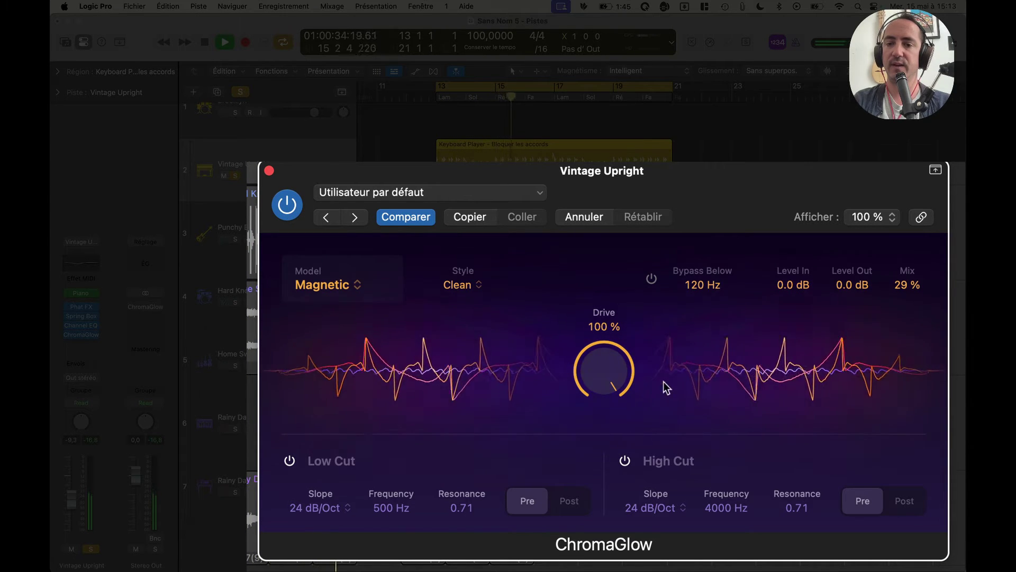
Step: Set the Magnetic model's Drive to about 55 % and the Mix to about 54 % during playback
drag(610, 374, 592, 492)
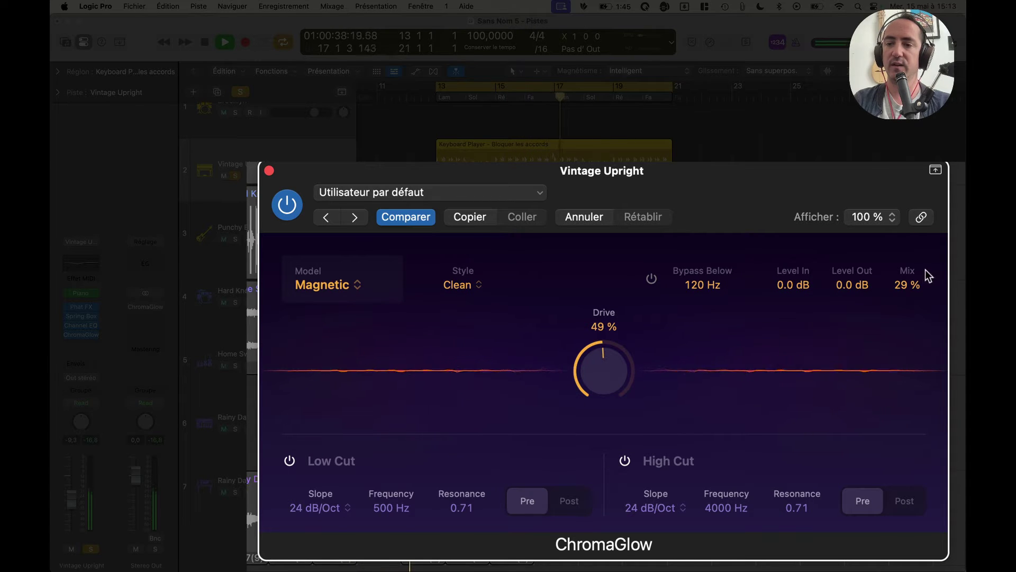
drag(929, 274, 928, 235)
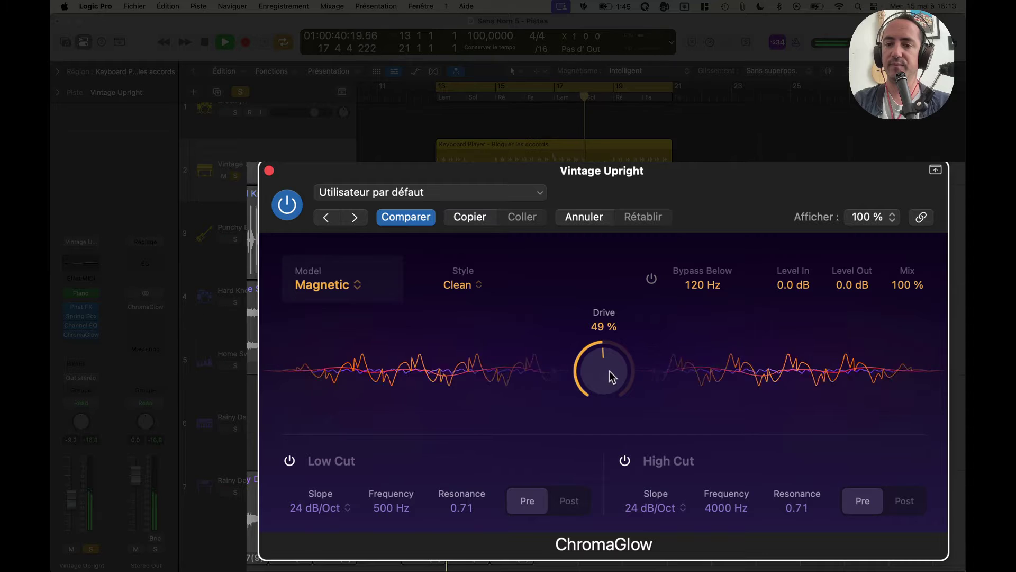
drag(608, 371, 611, 354)
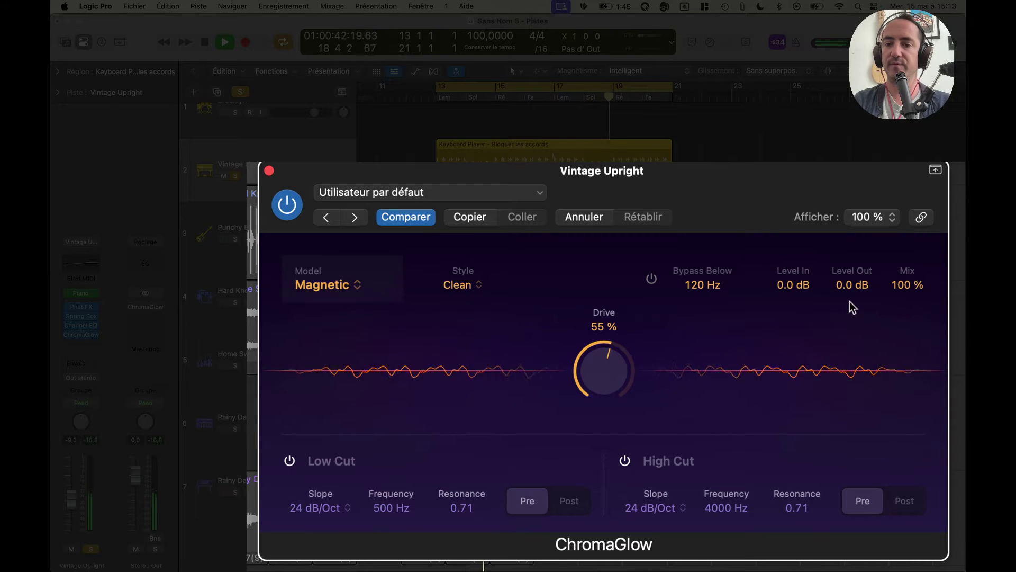
drag(908, 283, 880, 399)
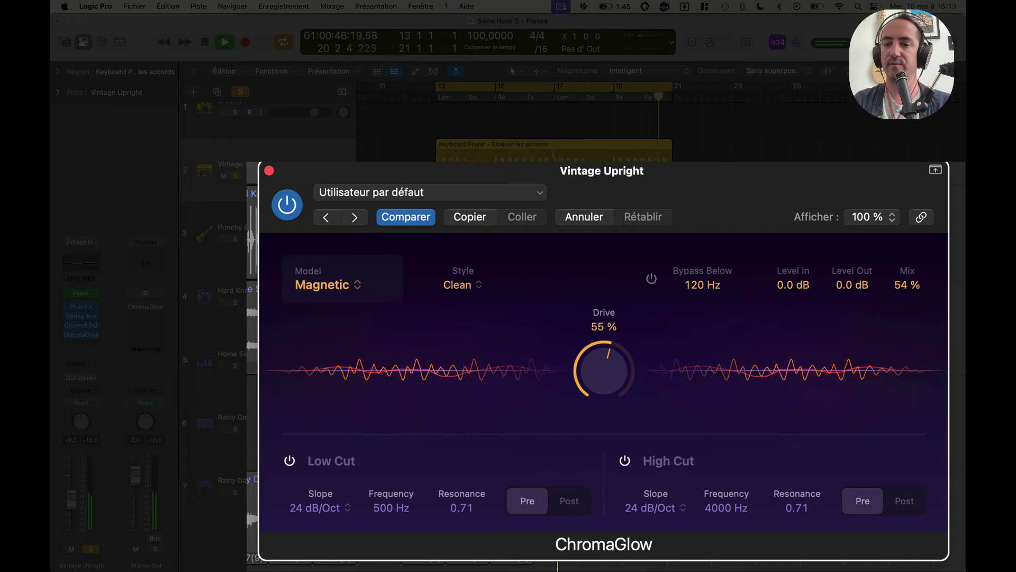
Step: Bypass and re-enable ChromaGlow twice to compare the dry and Magnetic piano sound, and stop playback
click(288, 207)
click(291, 209)
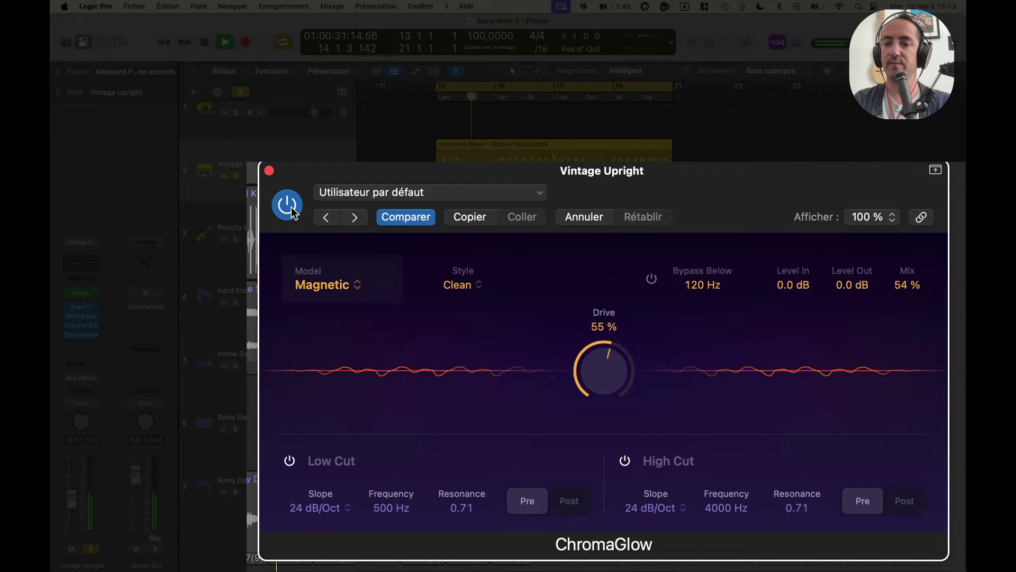
click(288, 205)
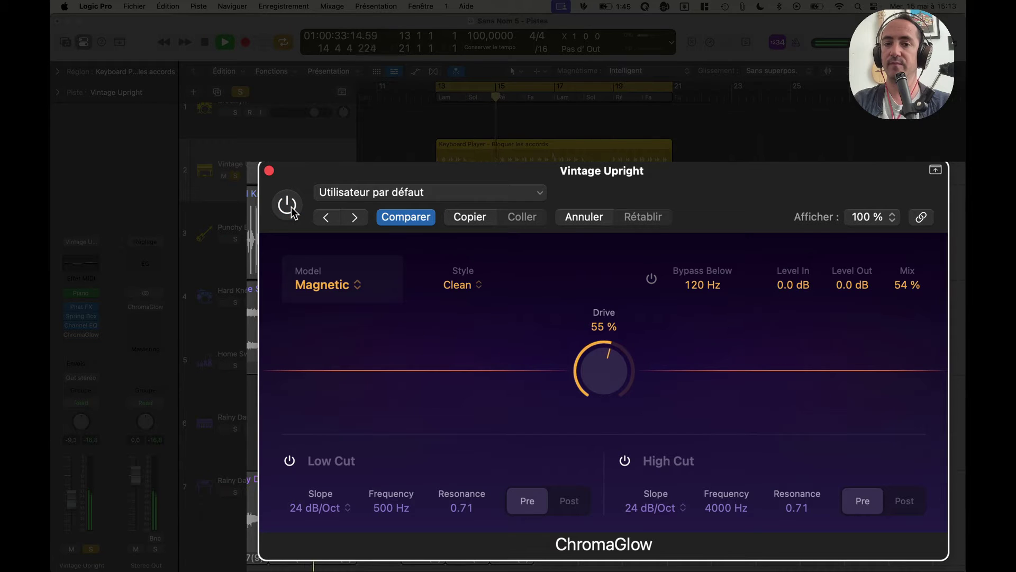
click(292, 210)
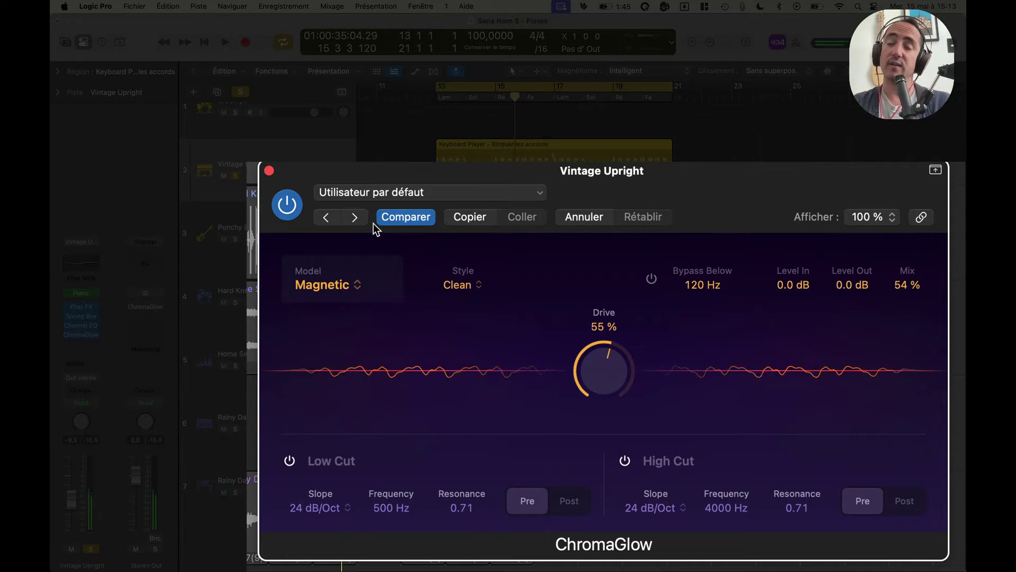
key(space)
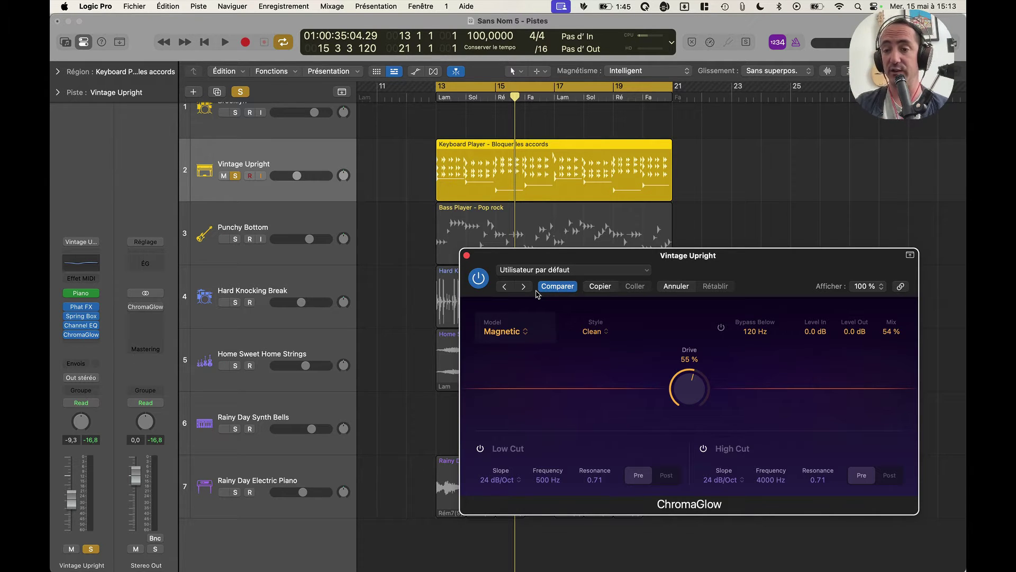
Step: Close the piano's ChromaGlow window and play the Punchy Bottom bass track as the only soloed track
click(467, 255)
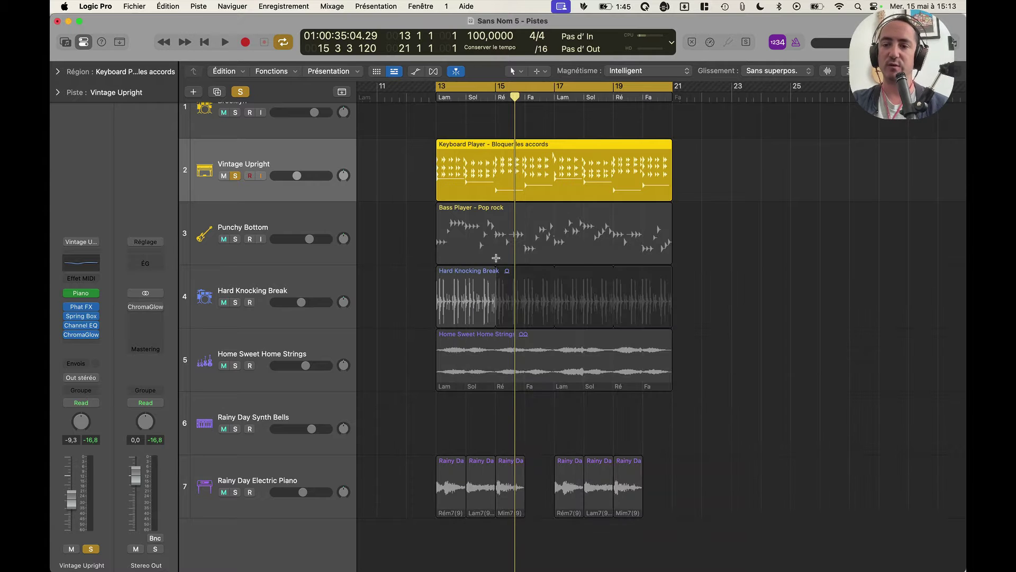
click(250, 233)
click(236, 239)
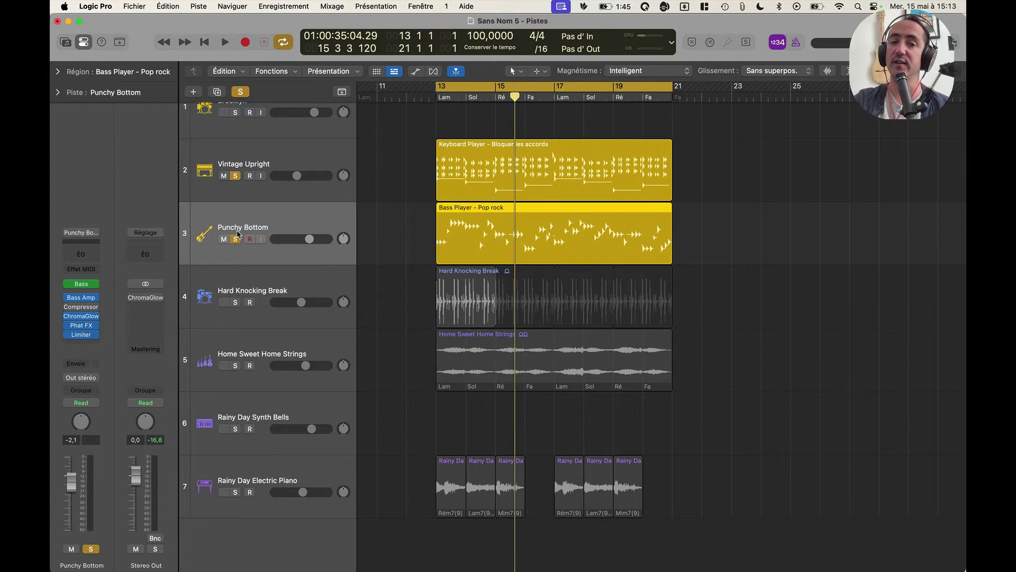
key(space)
click(236, 176)
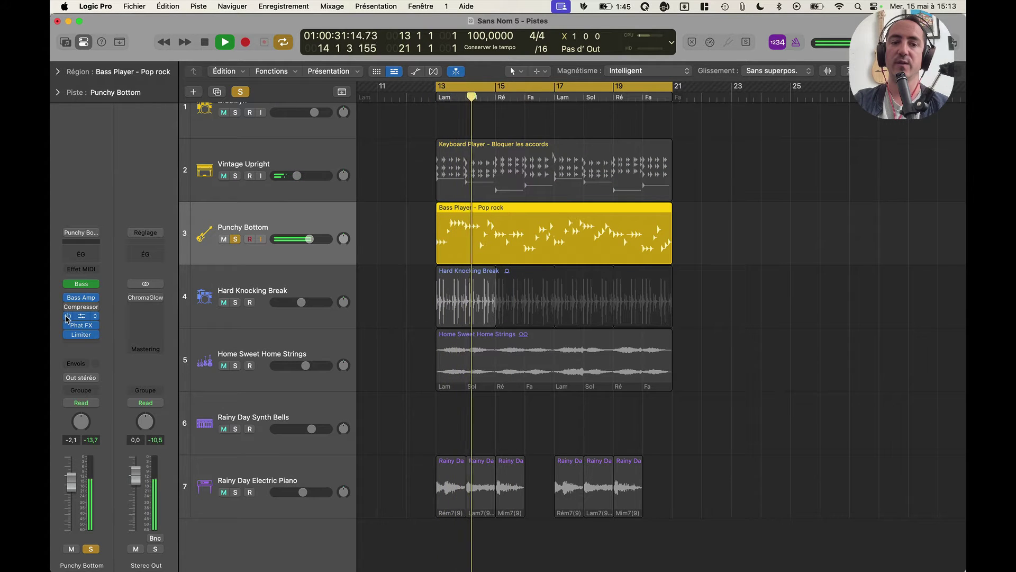
Step: Open ChromaGlow on the Punchy Bottom track, move its window clear of the bass region, and enable the effect
click(81, 316)
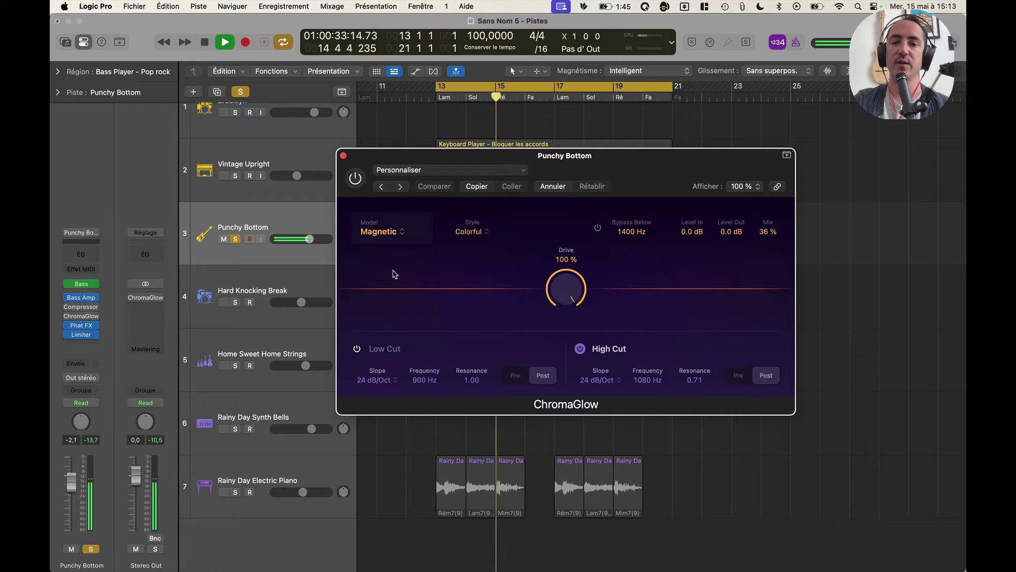
drag(352, 156, 442, 271)
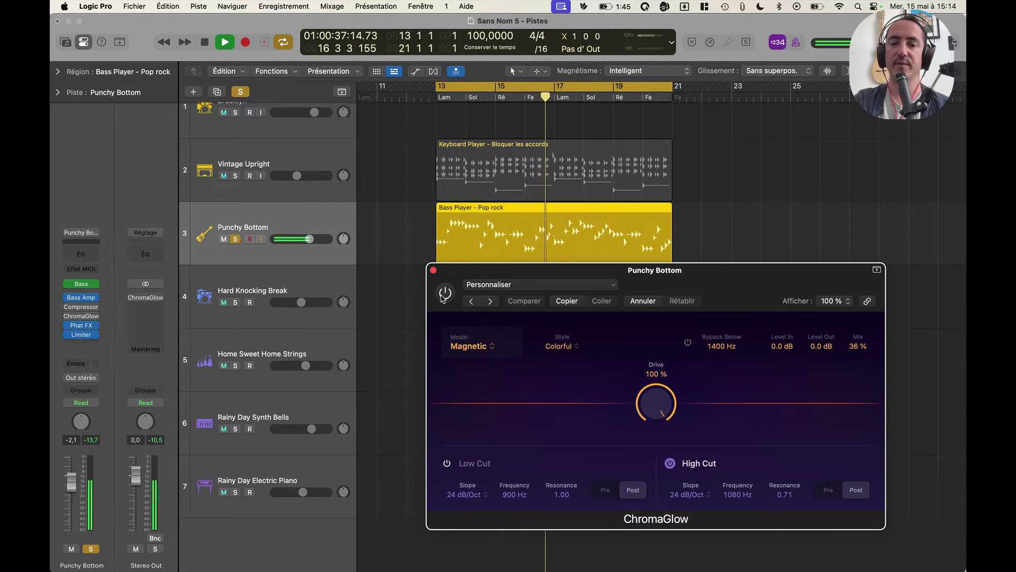
click(446, 294)
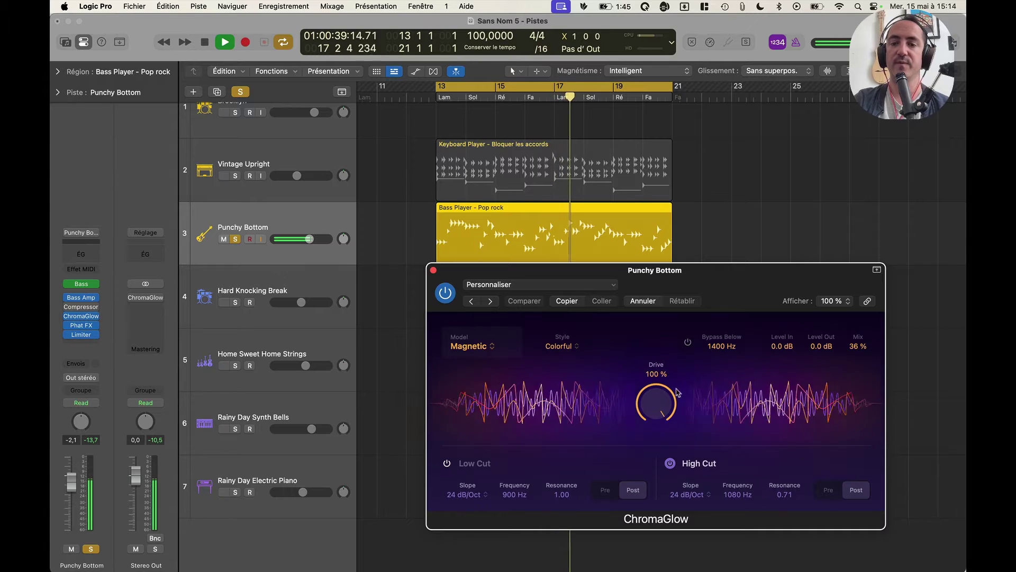
Step: Turn off the bass ChromaGlow's High Cut and set its Drive to about 63 % and Mix to about 56 %
click(669, 463)
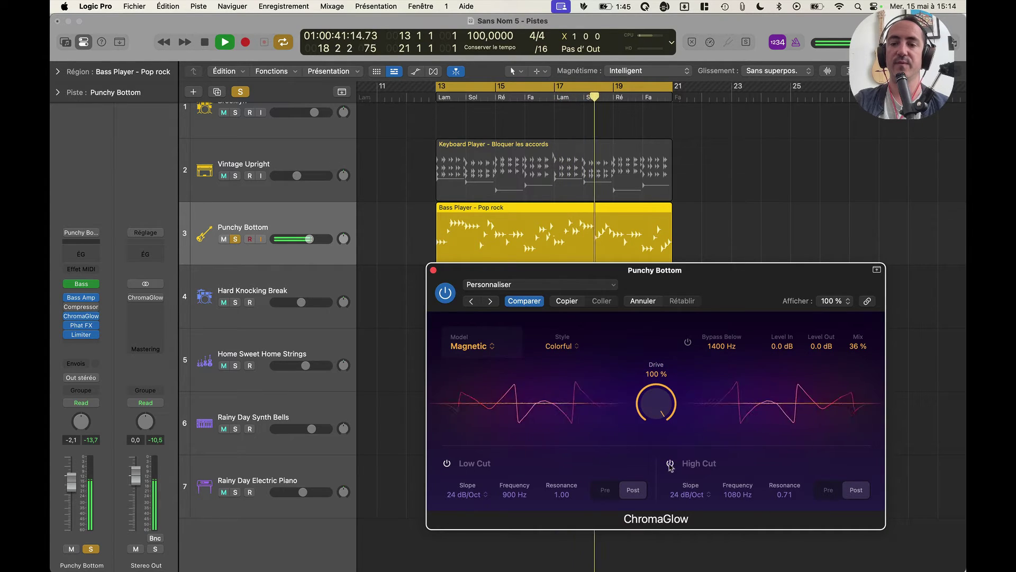
drag(713, 276, 661, 302)
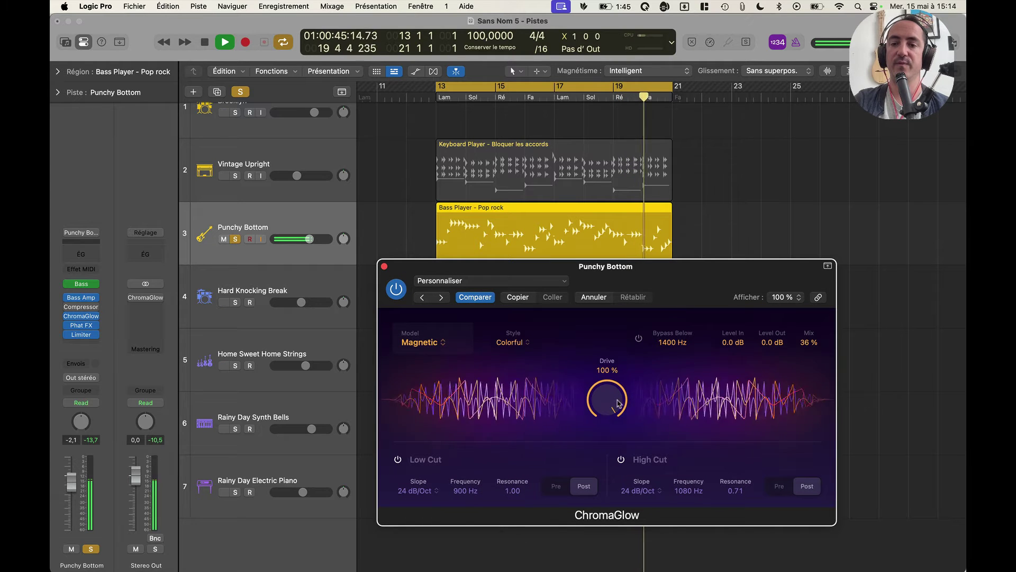
drag(607, 400, 608, 465)
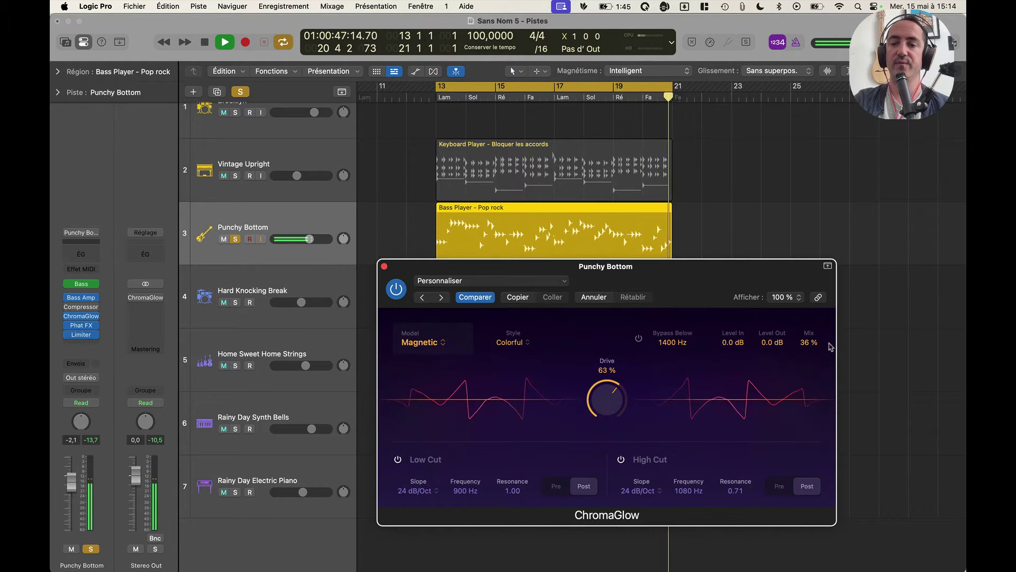
drag(810, 344, 811, 318)
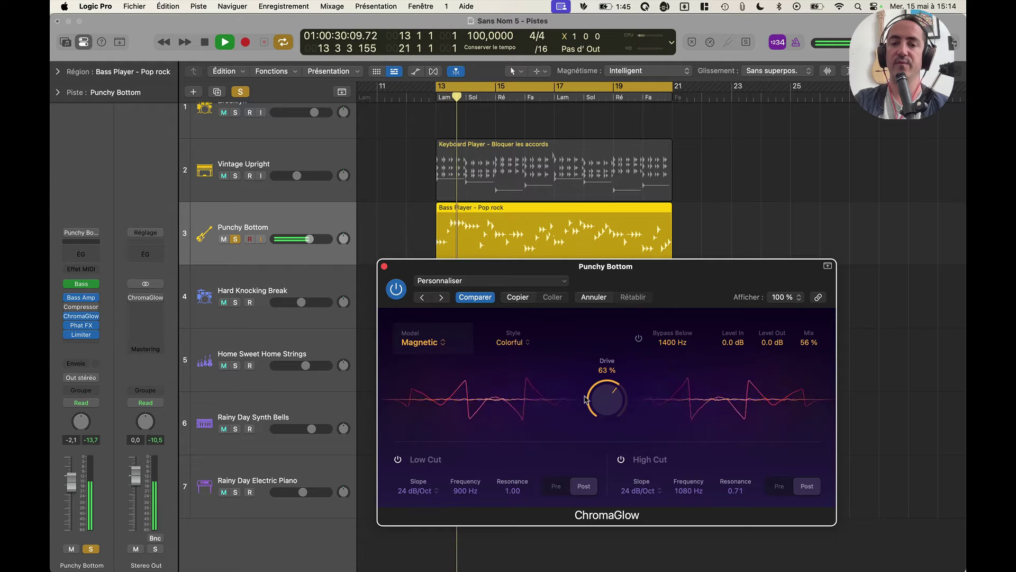
Step: Compare the bass with ChromaGlow bypassed and re-enabled, and stop playback
click(392, 294)
click(394, 293)
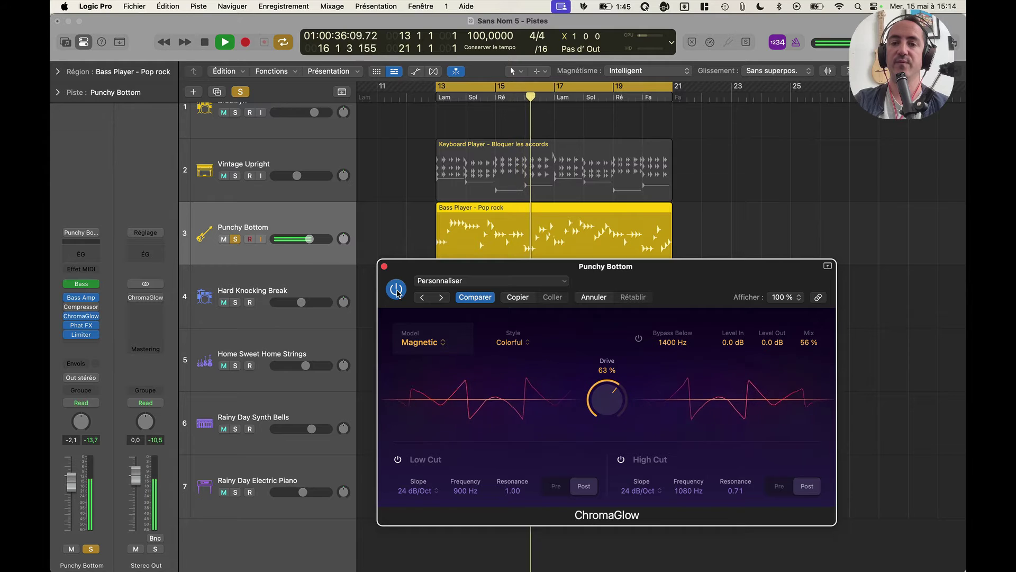
key(space)
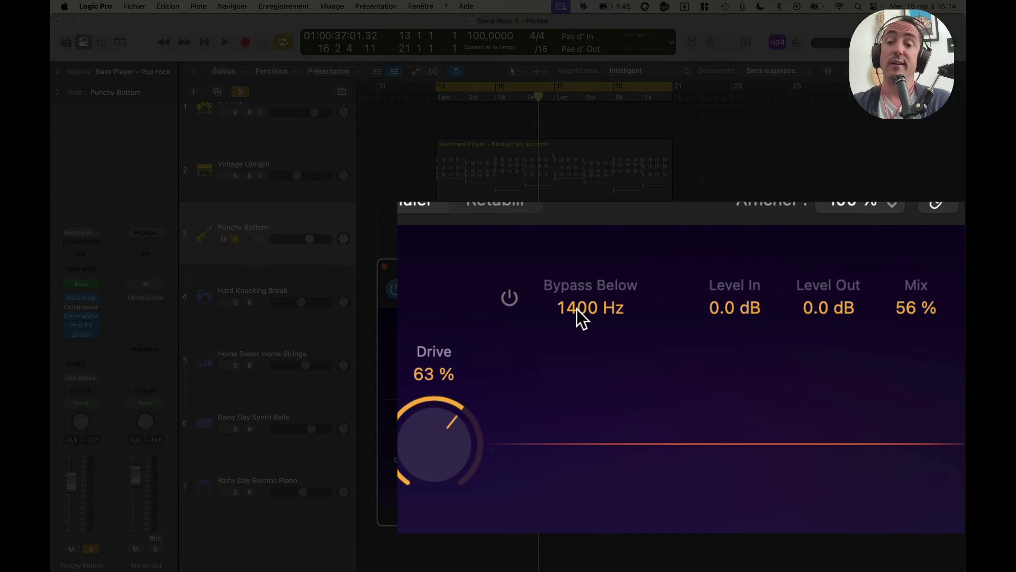
Step: With Bypass Below off, sweep its frequency up to 10000 Hz and back down to 20 Hz
drag(669, 341, 673, 303)
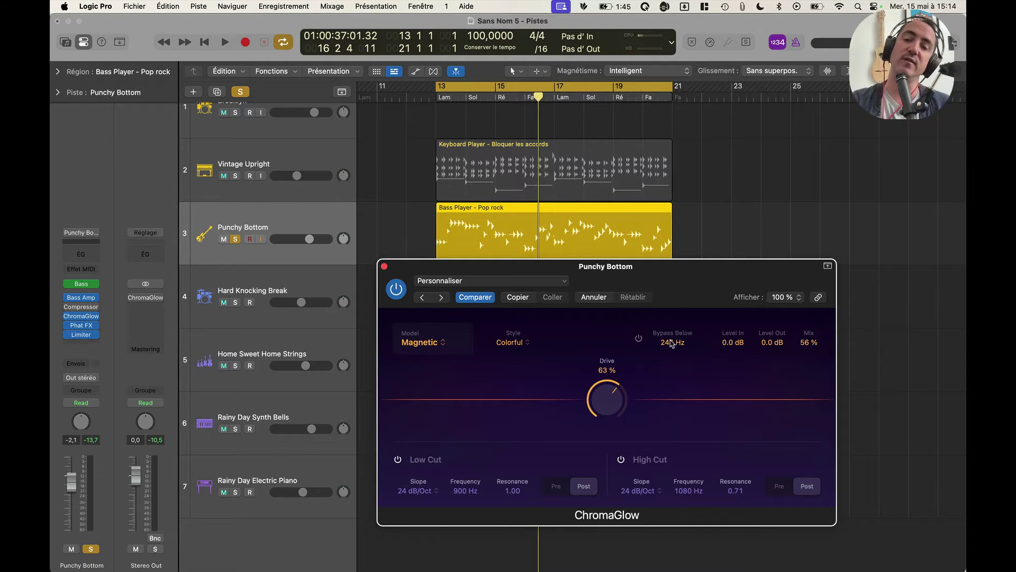
drag(671, 343, 685, 228)
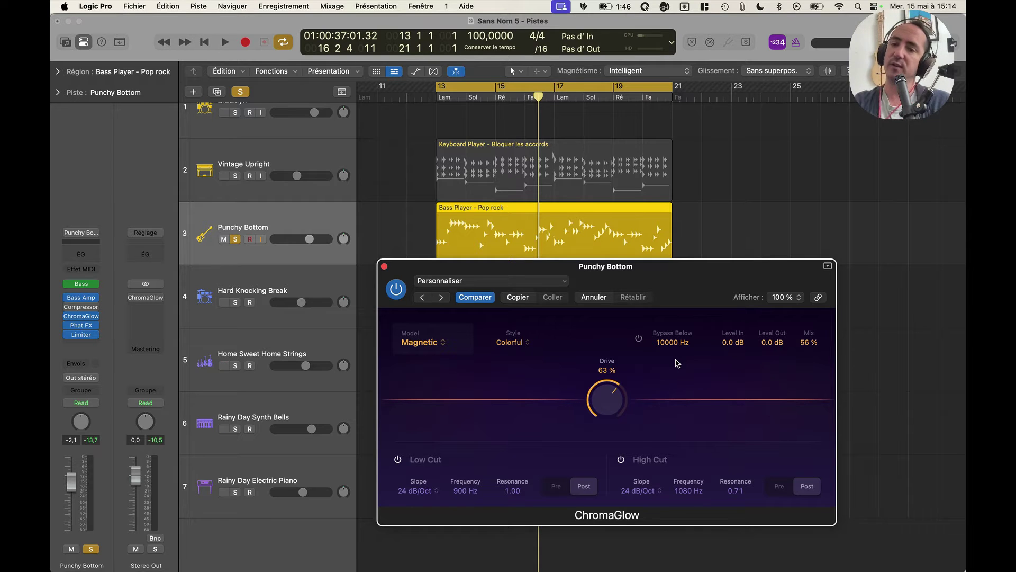
drag(641, 348, 655, 416)
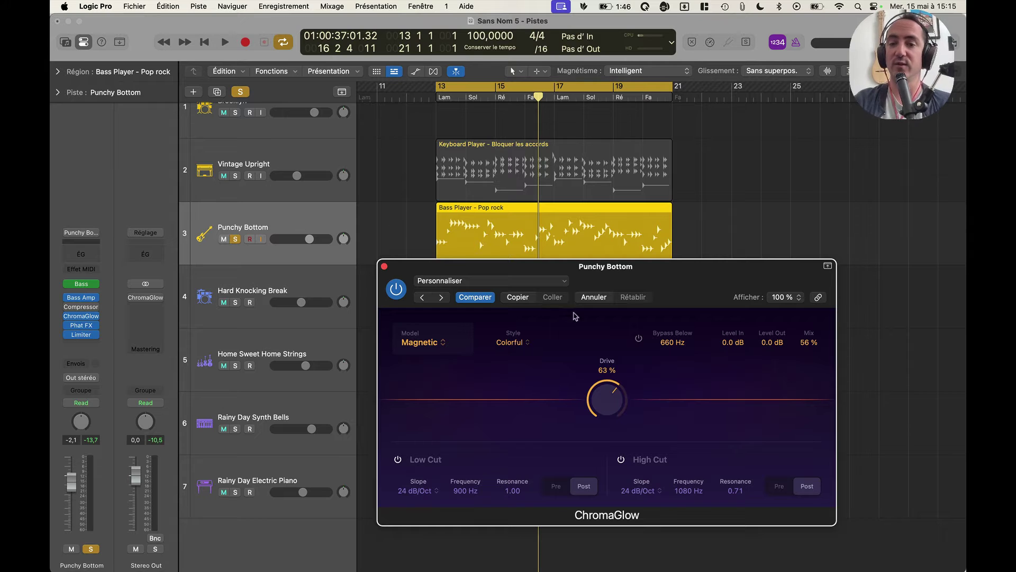
drag(669, 343, 644, 473)
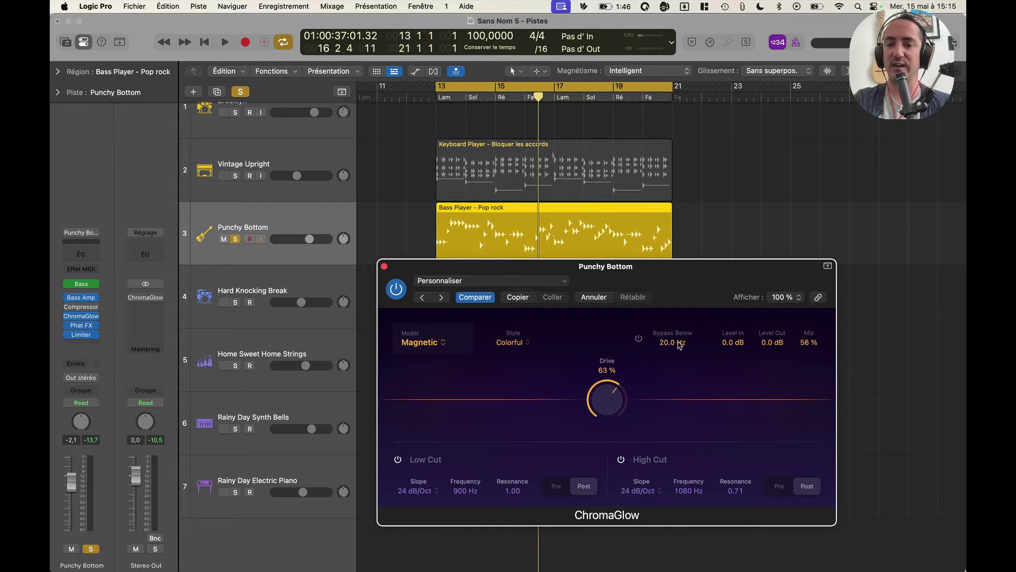
Step: Play the bass, enable Bypass Below in its ChromaGlow, and raise the frequency to about 890 Hz
key(space)
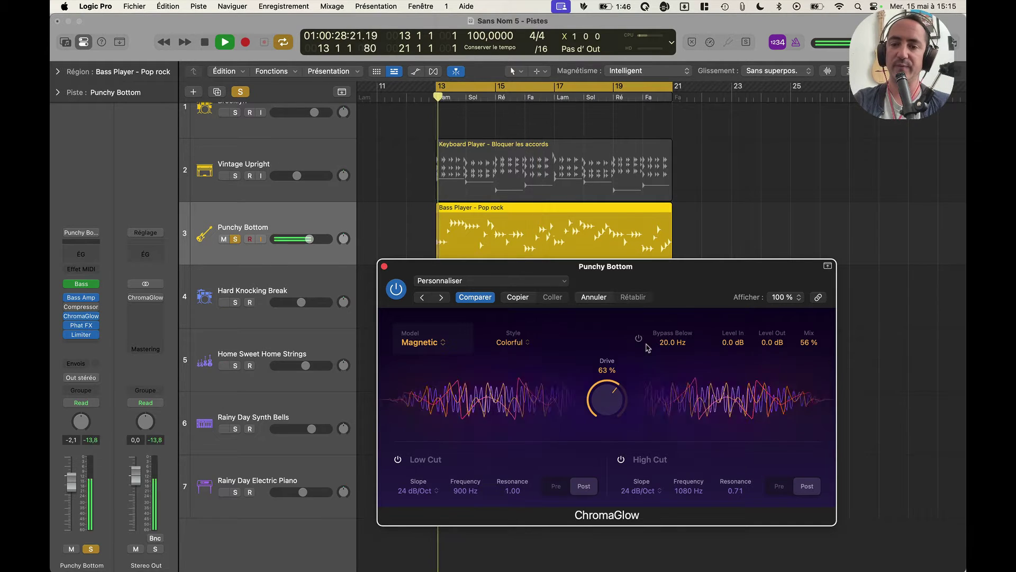
click(639, 337)
drag(672, 262, 689, 103)
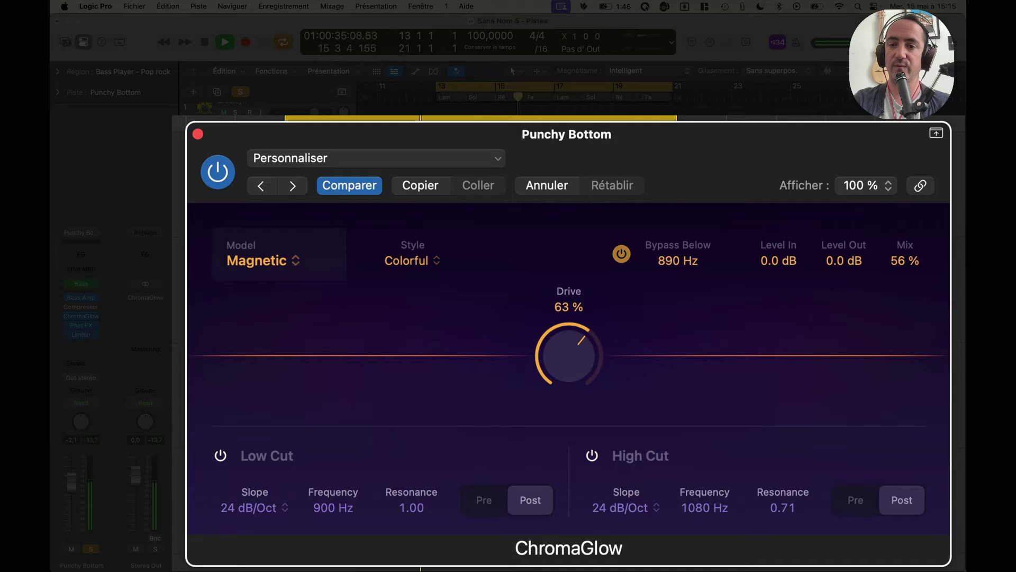
Step: Compare the bass with Bypass Below switched off and back on, and stop playback
click(622, 254)
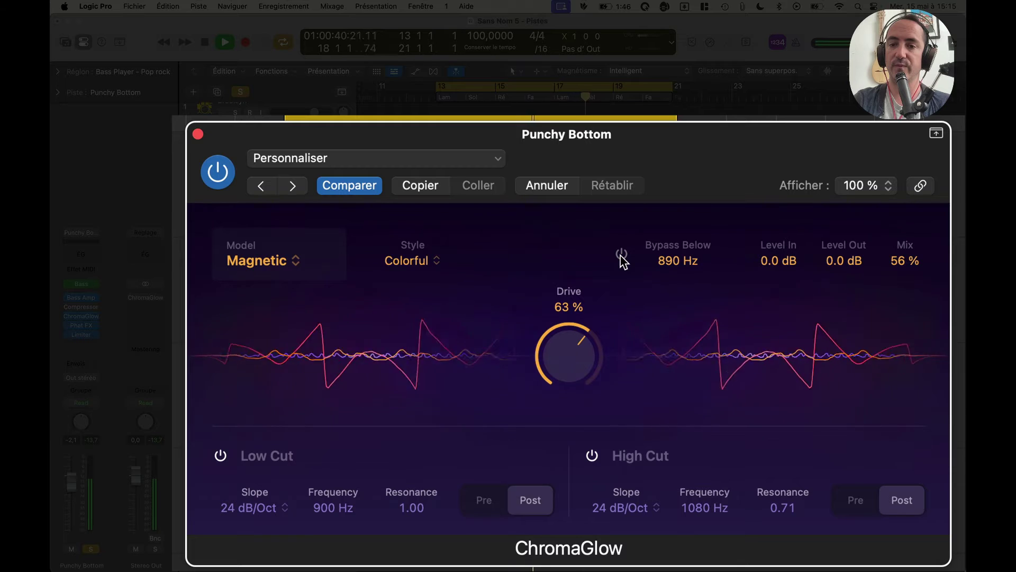
click(622, 254)
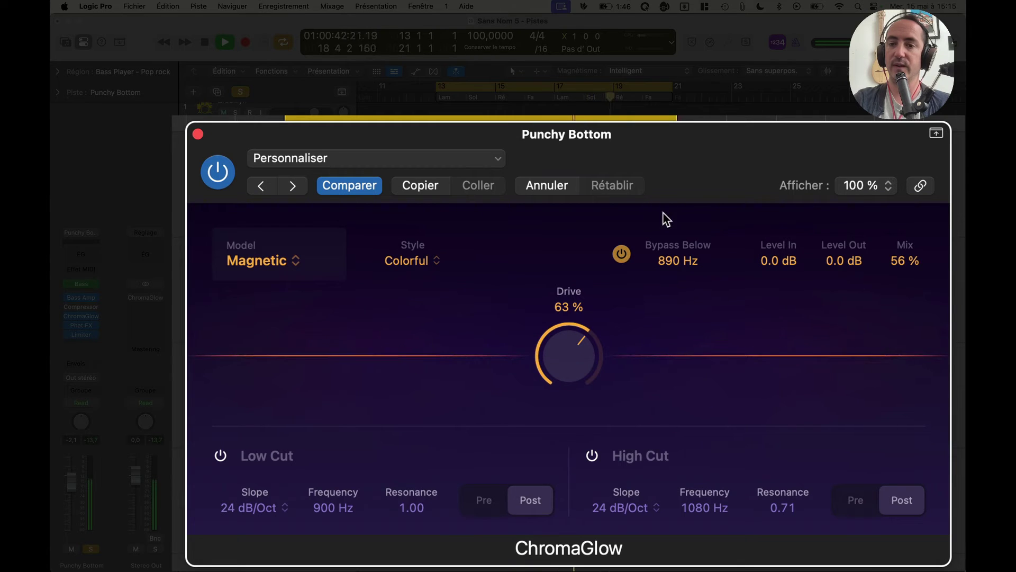
key(space)
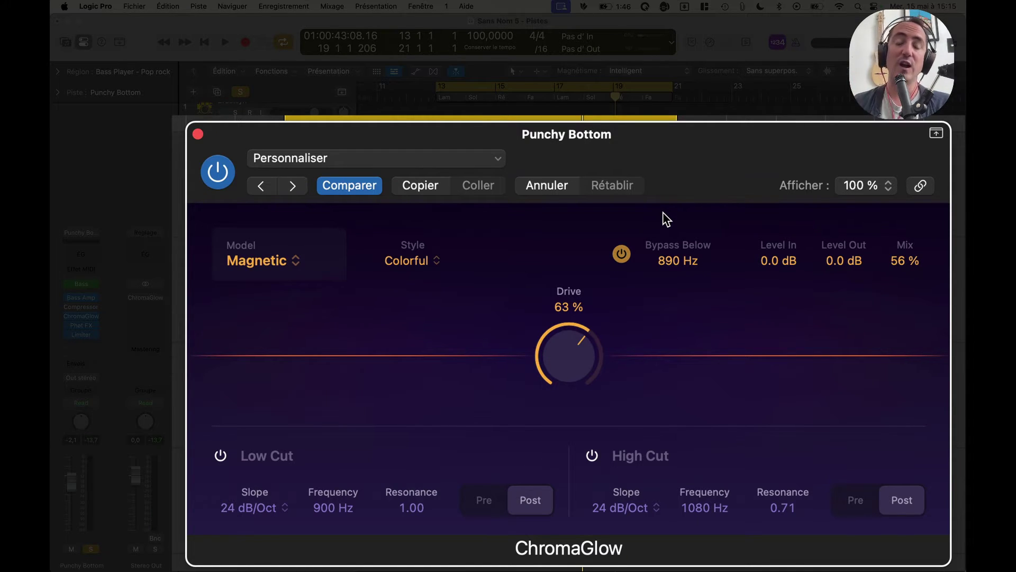
Step: Raise Bypass Below to about 1460 Hz and both Drive and Mix to 100 %, and play the bass
drag(669, 252, 673, 242)
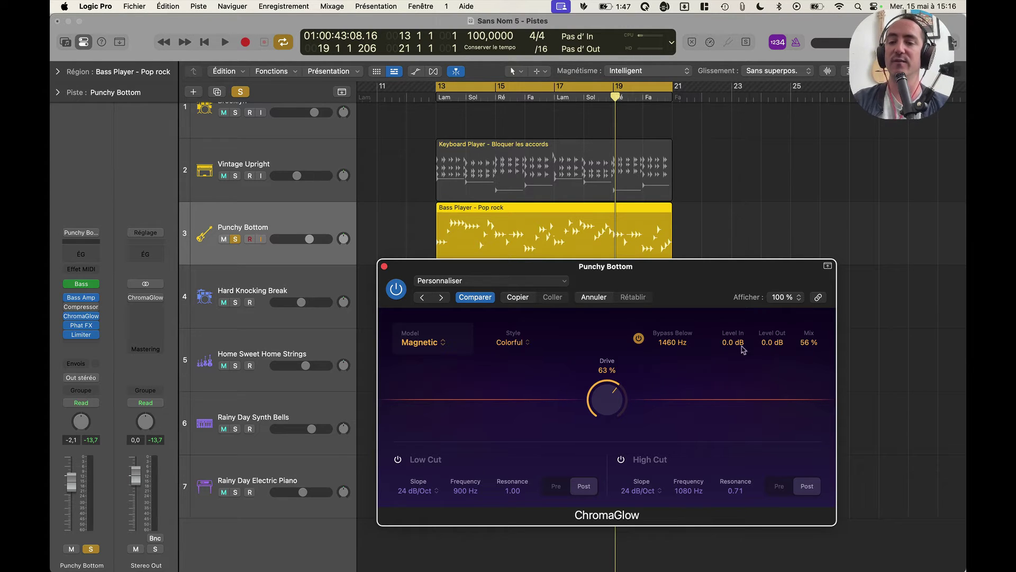
drag(612, 406, 613, 371)
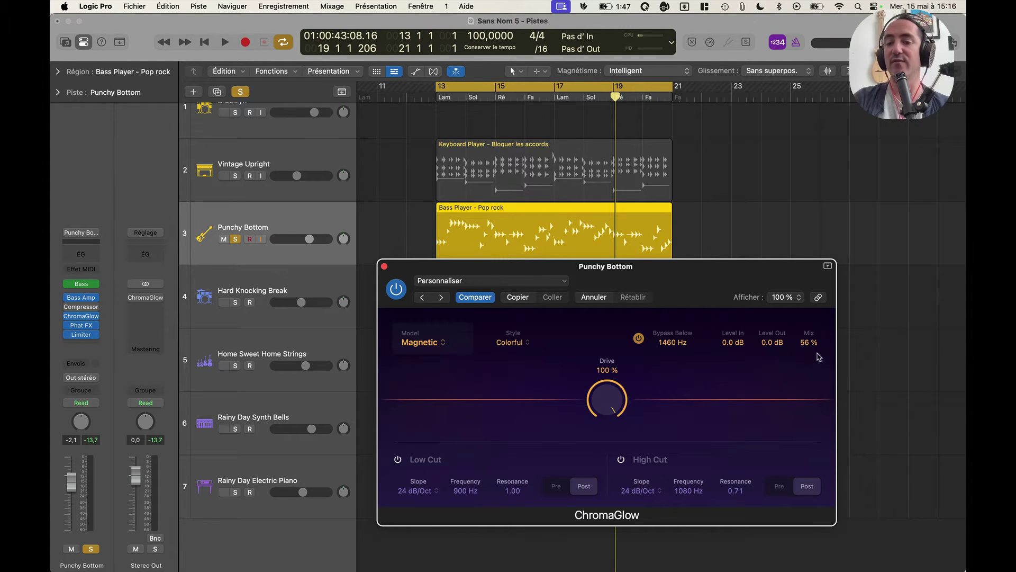
drag(819, 355, 812, 342)
key(space)
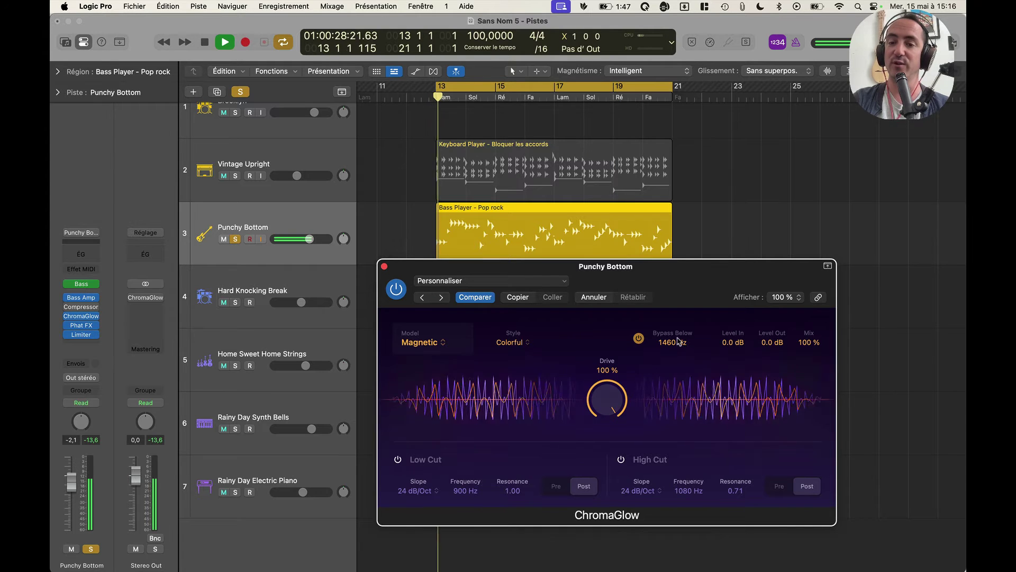
Step: Audition Bypass Below at about 4950 Hz, toggling it off and on, and raise it to 10000 Hz
drag(672, 342, 668, 311)
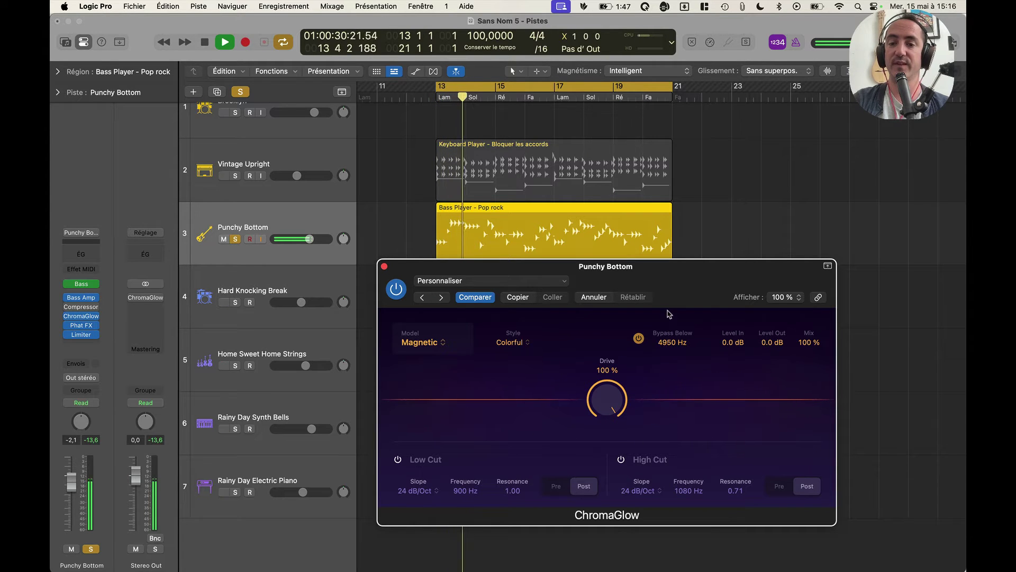
click(640, 338)
click(640, 338)
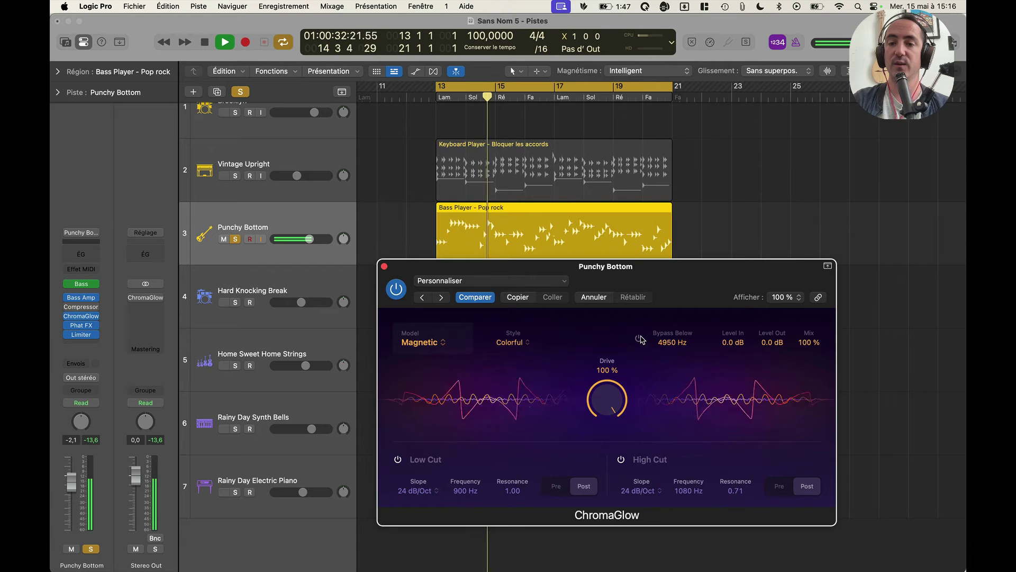
drag(672, 342, 675, 223)
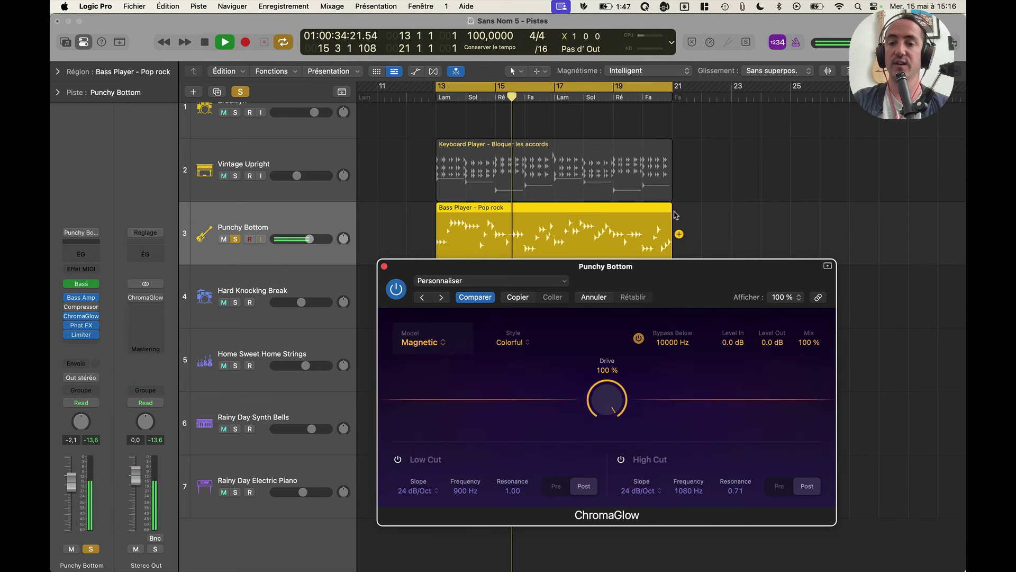
Step: Set the bass ChromaGlow's Bypass Below to about 930 Hz, Drive to about 67 % and Mix to about 64 %
drag(671, 342, 665, 401)
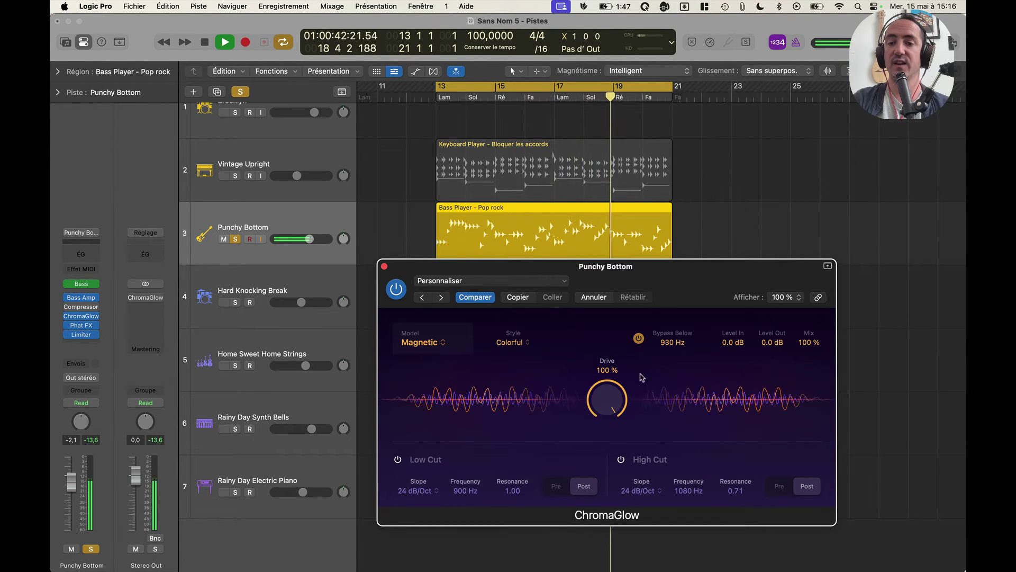
drag(608, 398, 607, 448)
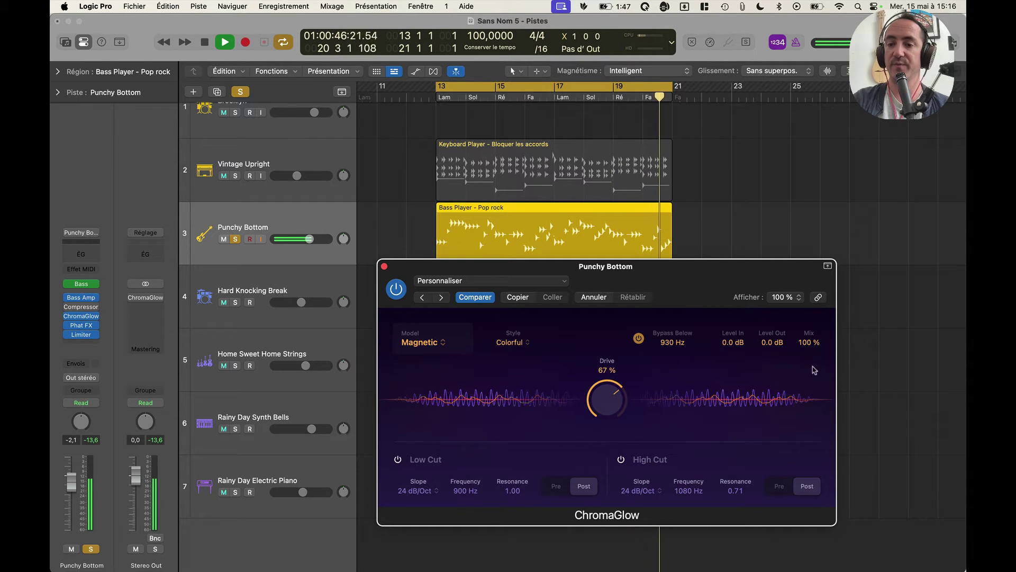
drag(809, 343, 803, 403)
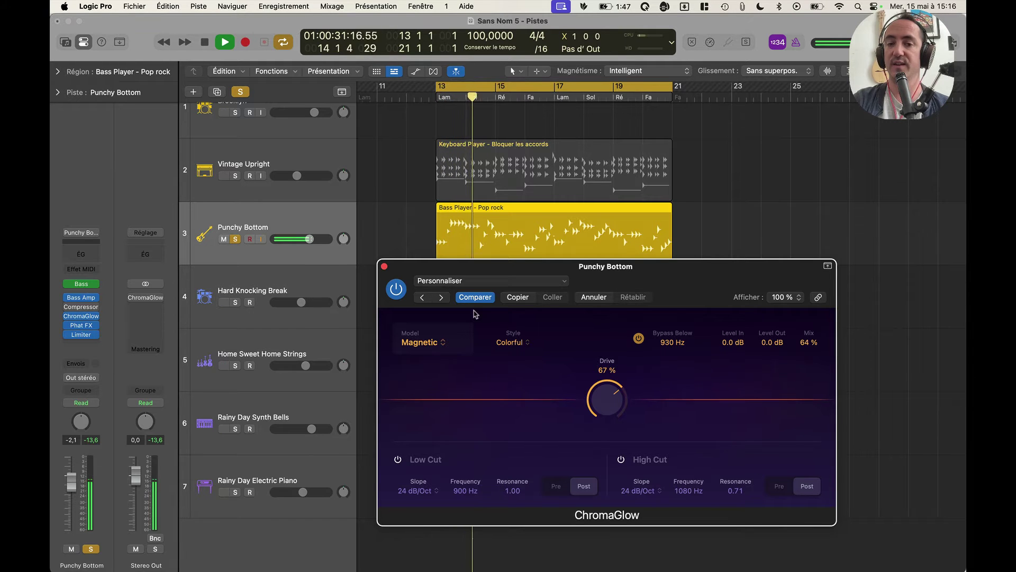
Step: Check the bass with ChromaGlow bypassed and re-enabled, and solo Hard Knocking Break alongside it, keeping Punchy Bottom selected
click(397, 291)
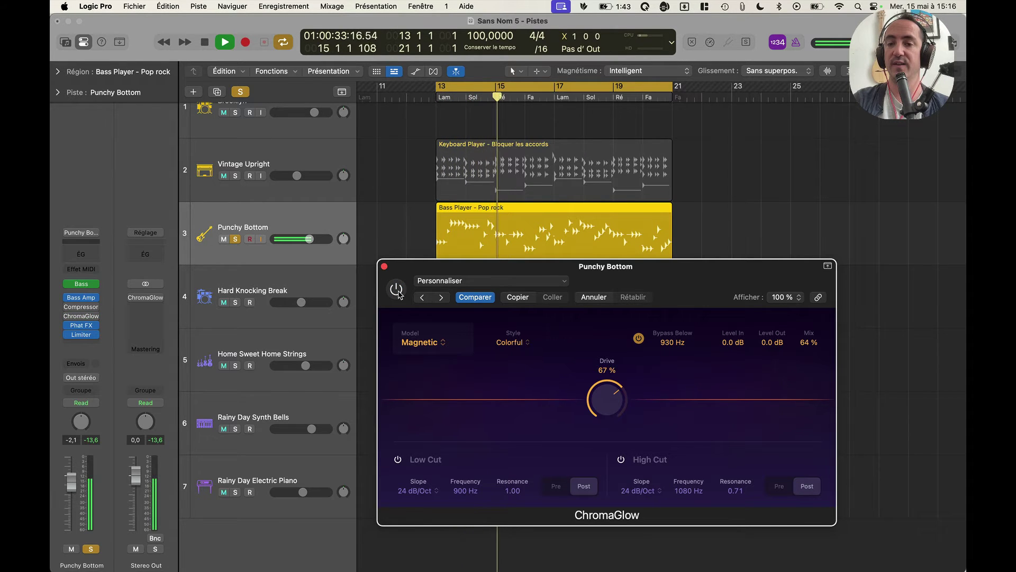
click(397, 291)
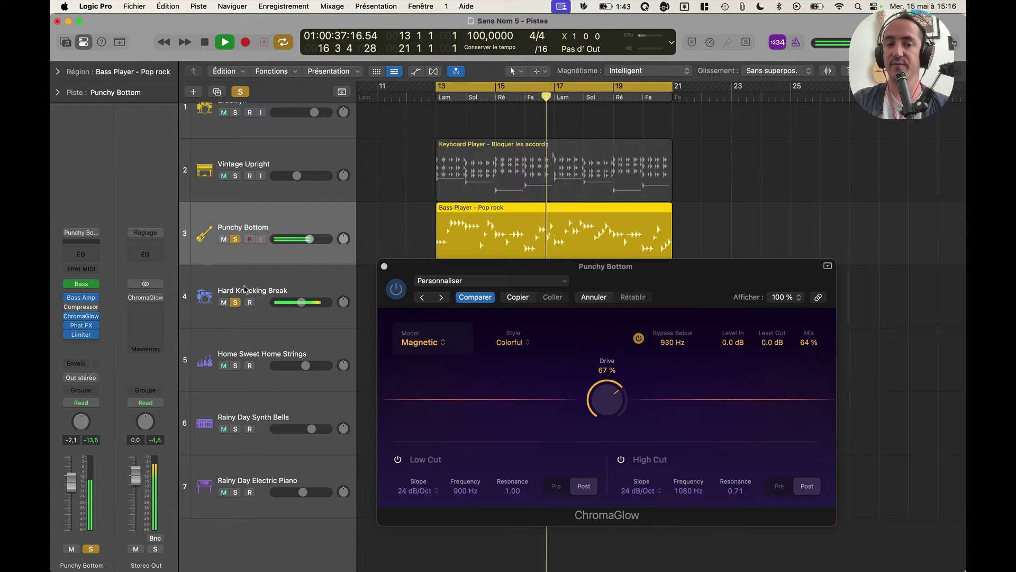
click(234, 302)
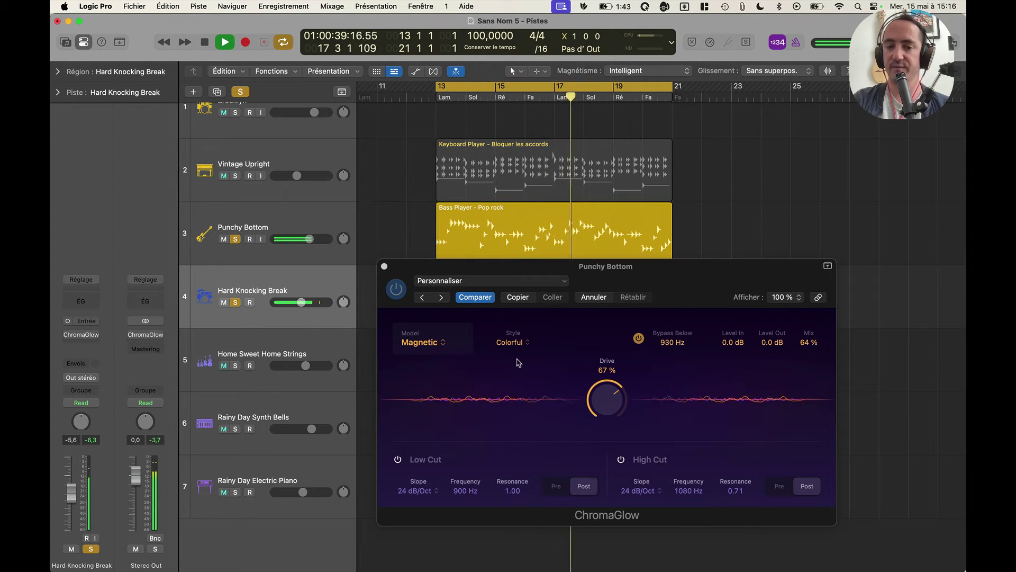
click(312, 227)
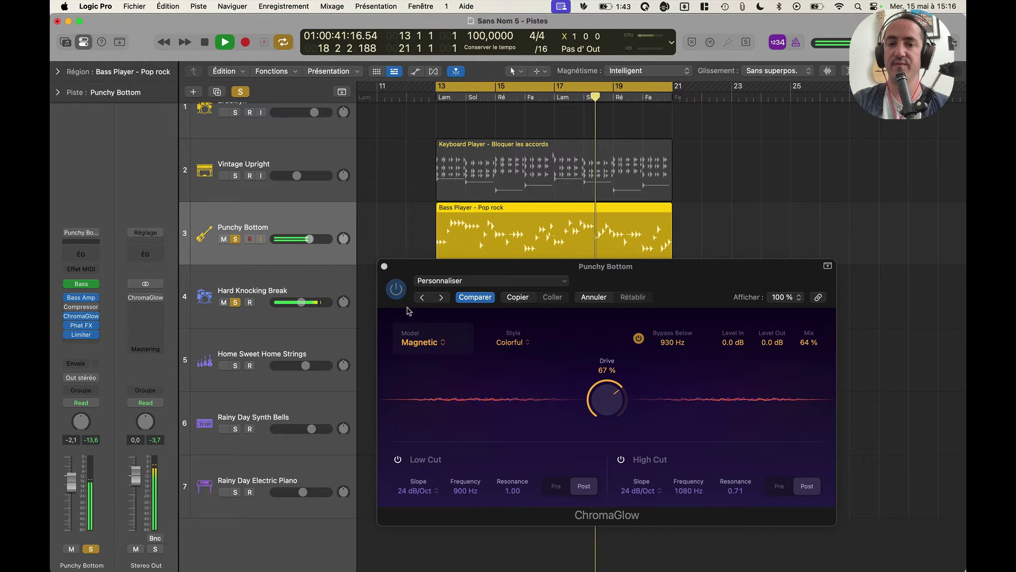
Step: Compare the bass in context with the drums, with ChromaGlow bypassed and enabled, twice, and stop playback
click(394, 290)
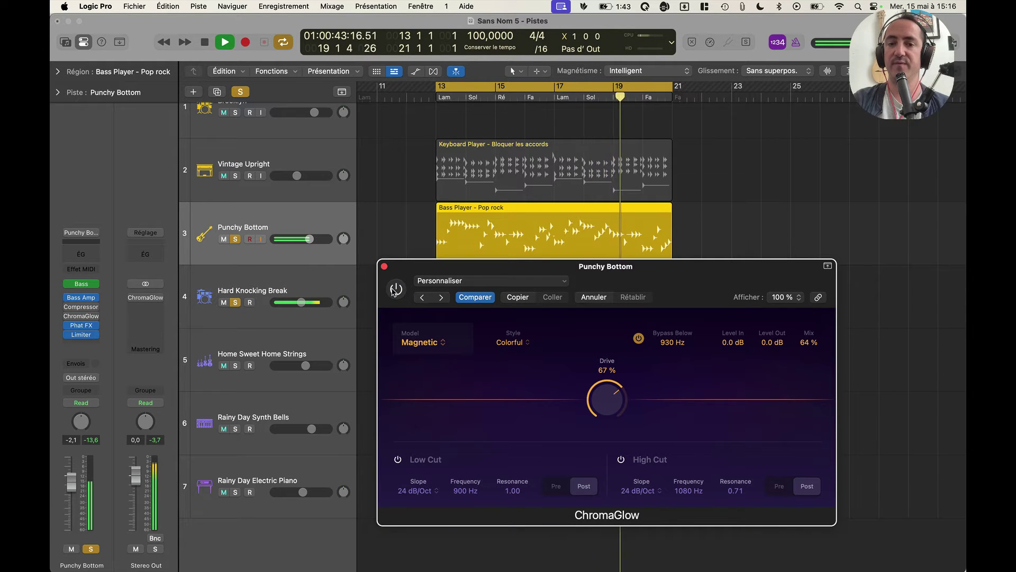
click(396, 289)
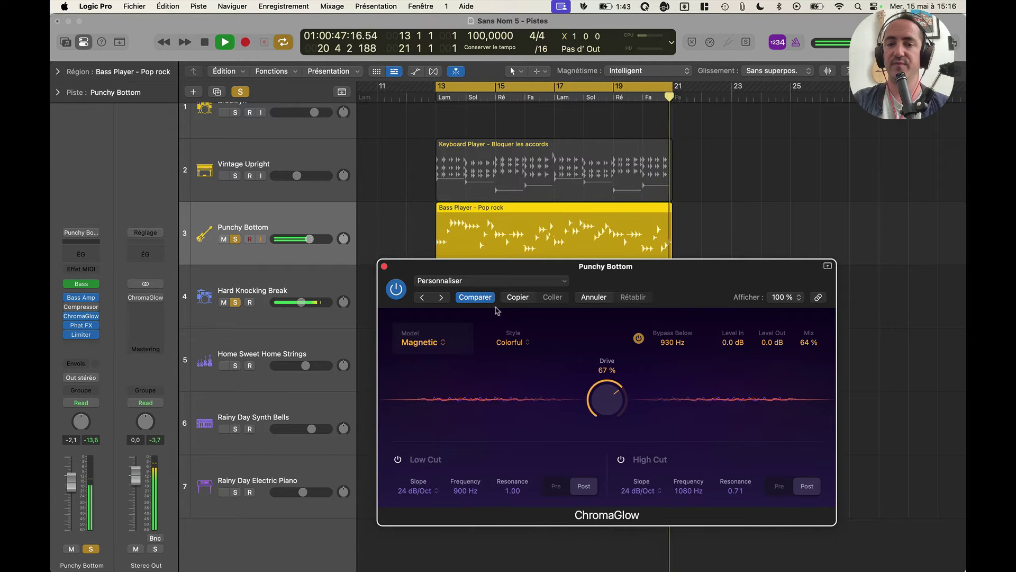
click(397, 289)
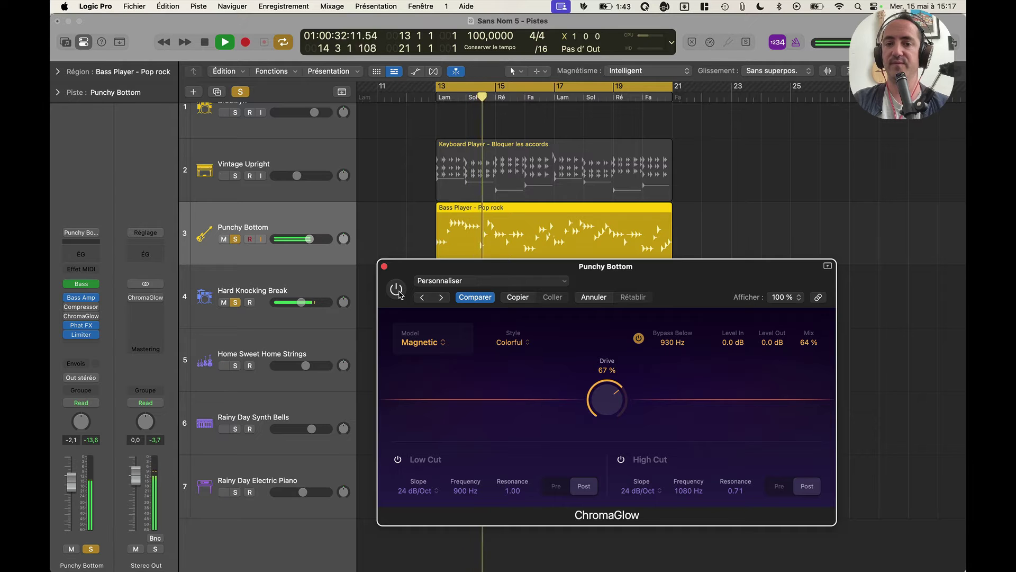
click(399, 295)
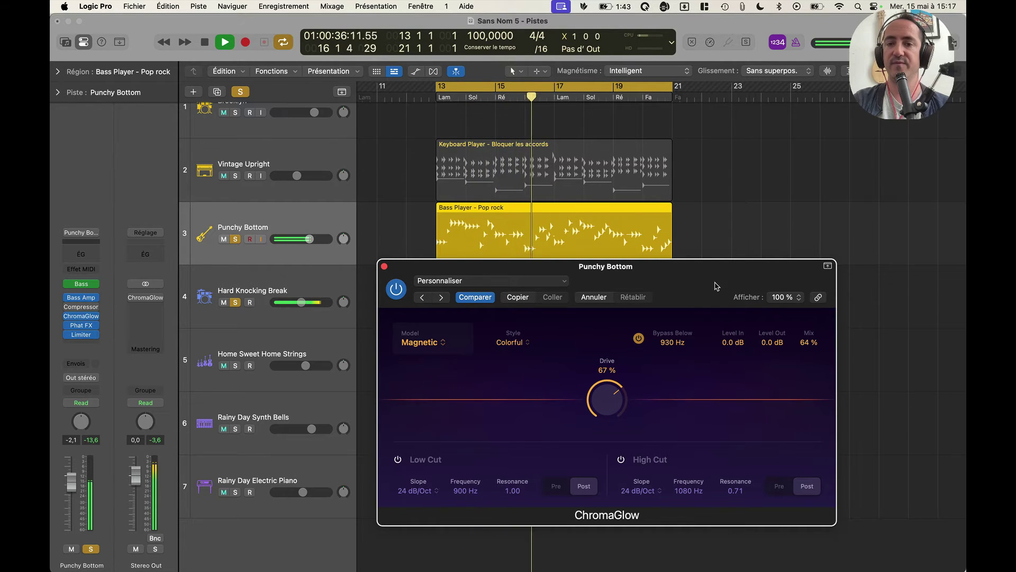
key(space)
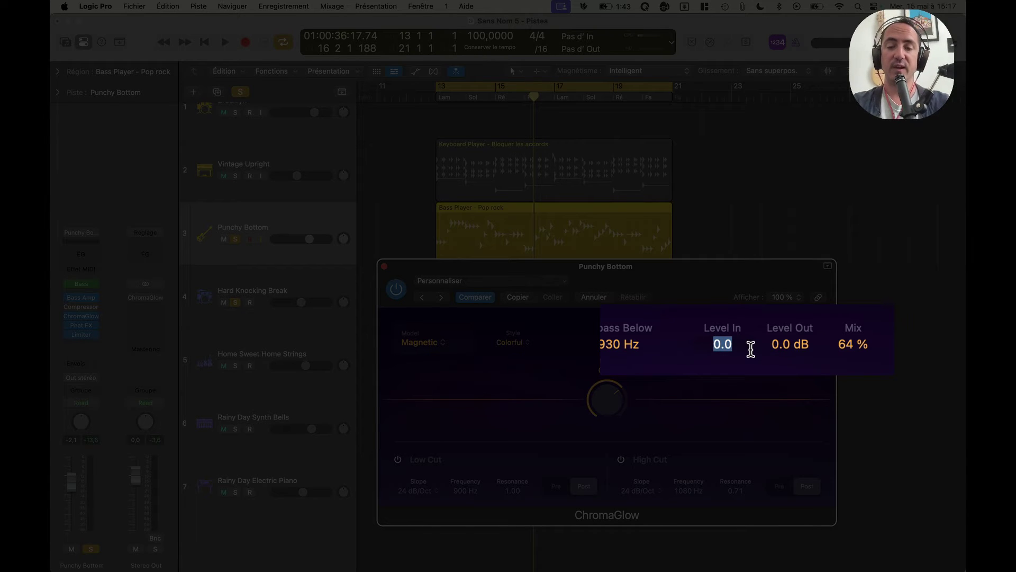
Step: Set the bass ChromaGlow's Level In to 6 dB and Level Out to -6 dB
text(6)
key(Return)
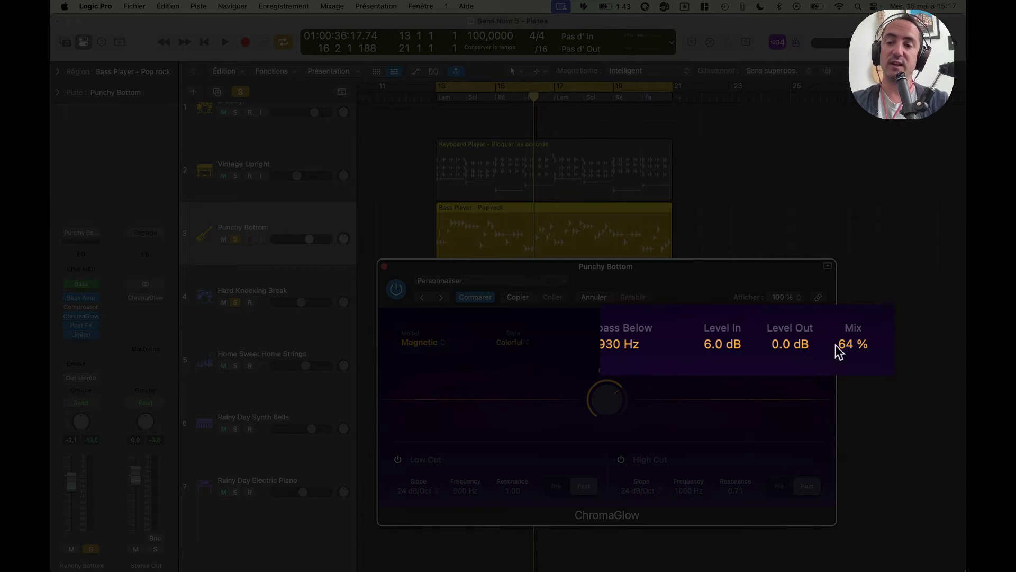
double_click(786, 344)
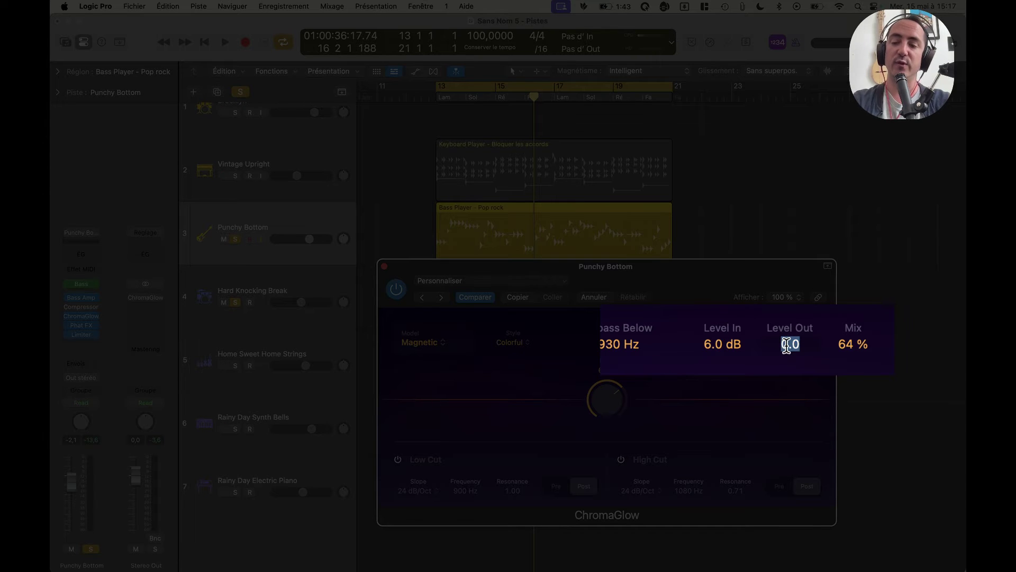
text(-6)
key(Return)
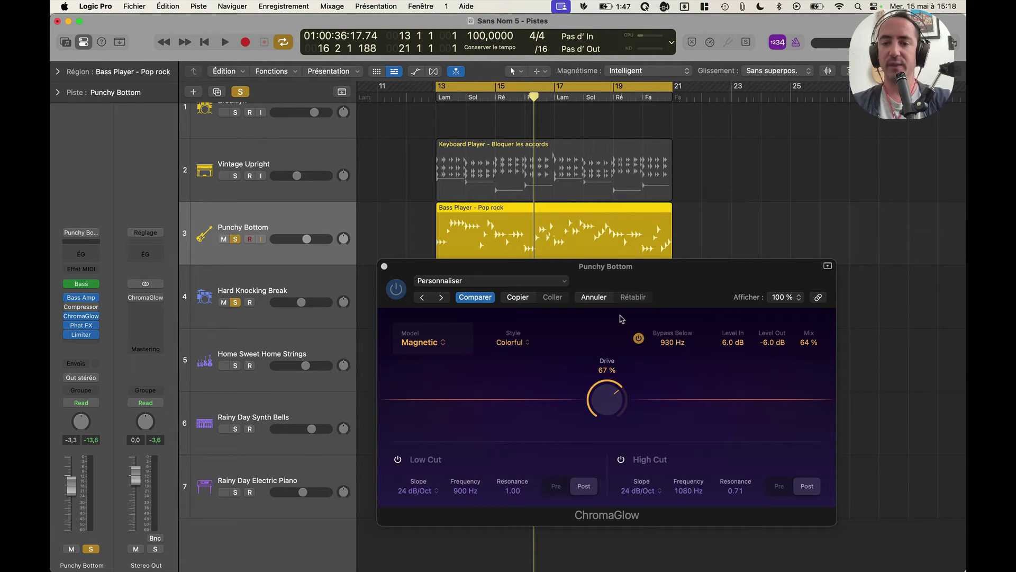
Step: Play the soloed bass and drums, and reset ChromaGlow's Level In and Level Out to 0 dB
key(space)
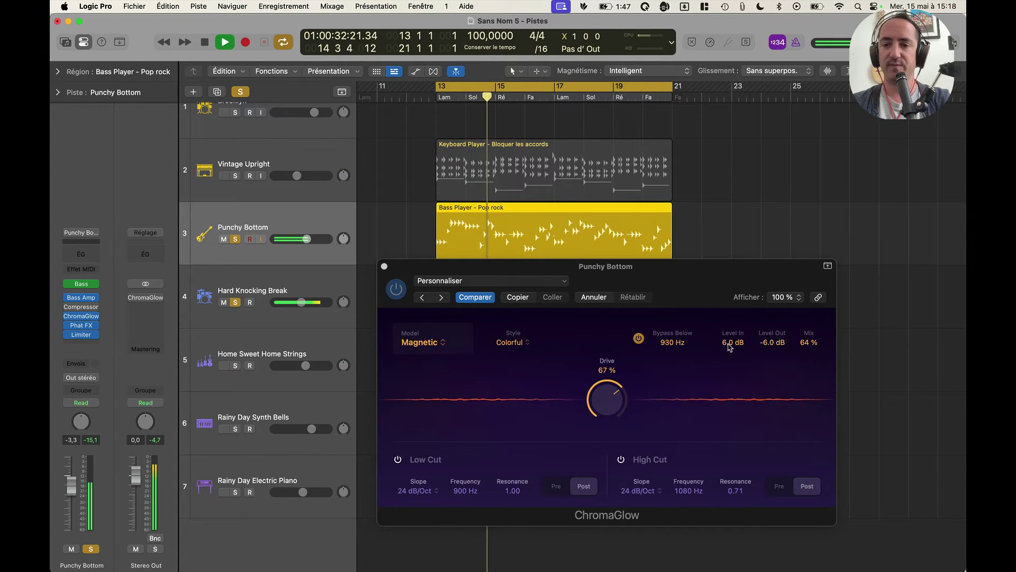
double_click(728, 344)
text(0)
key(Return)
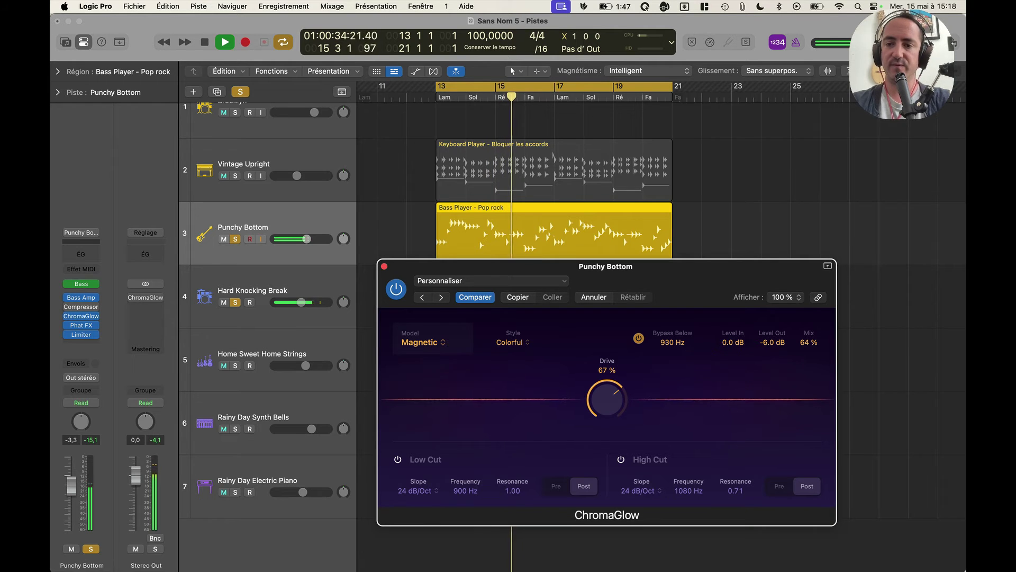
double_click(773, 343)
text(0)
key(Return)
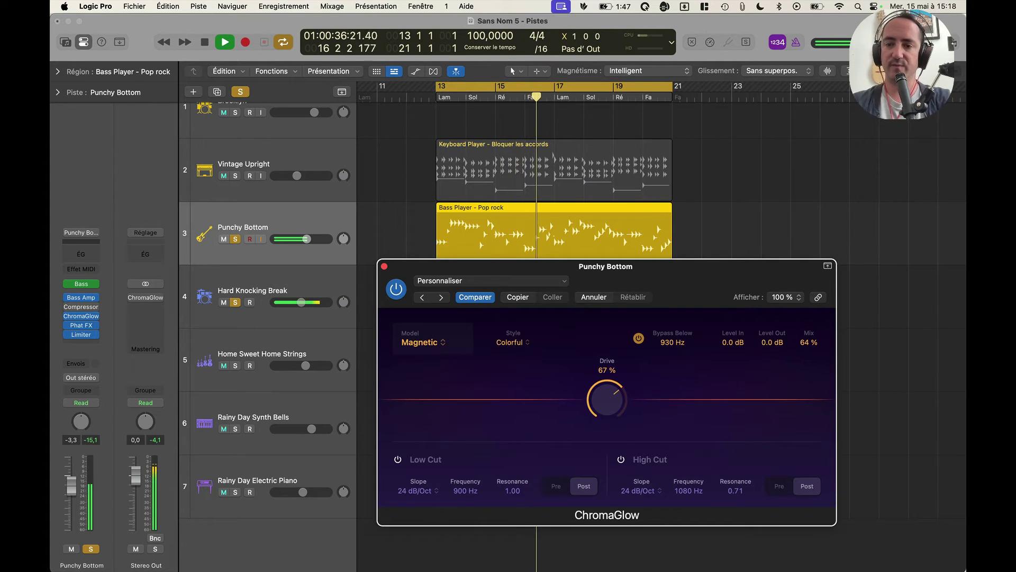
Step: During playback, raise Level In to about 12.6 dB and lower Level Out to about -6.8 dB
drag(731, 345, 730, 318)
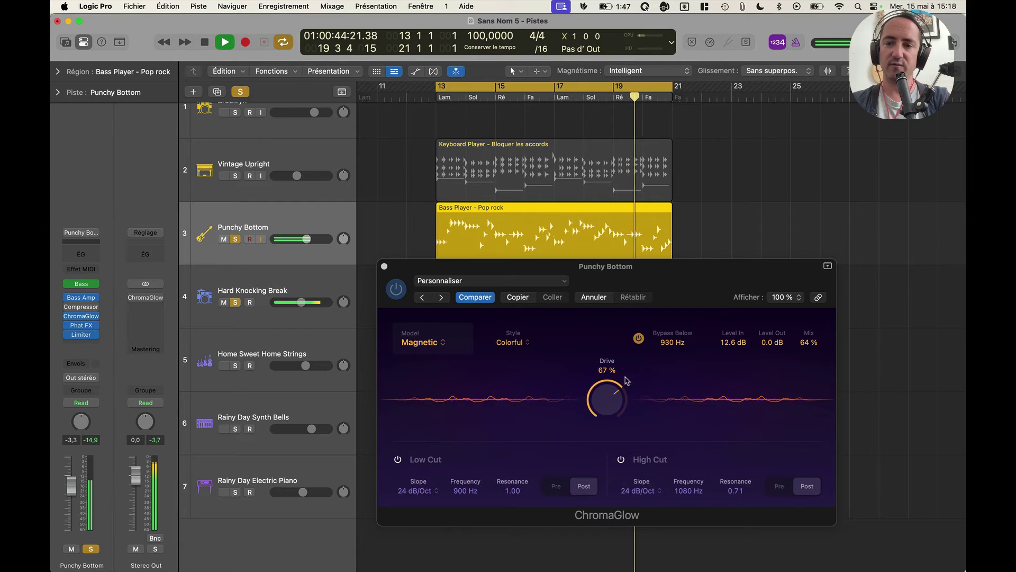
drag(770, 349, 768, 362)
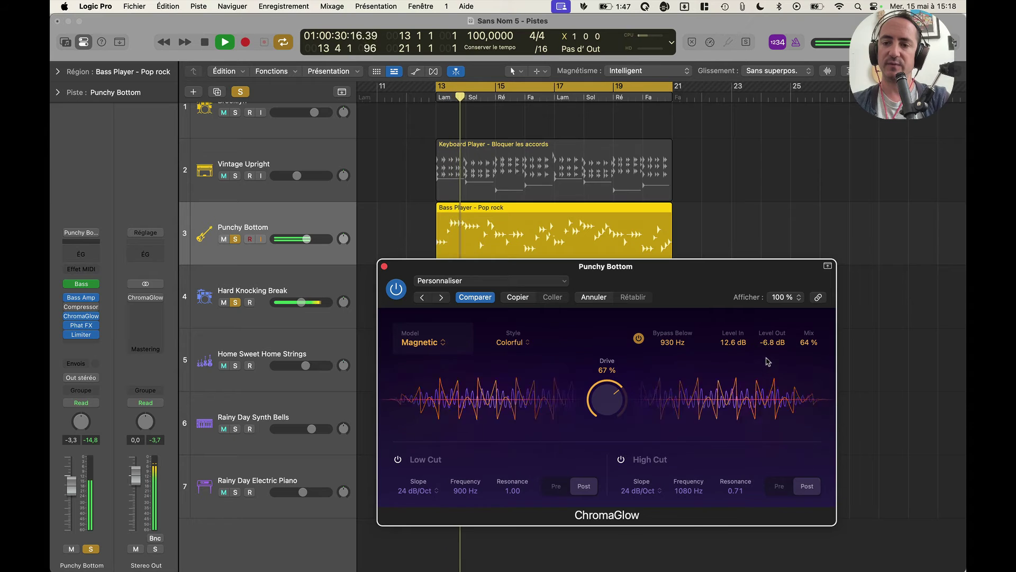
Step: Compare the bass with ChromaGlow bypassed and enabled during playback, and stop playback
click(396, 289)
click(396, 289)
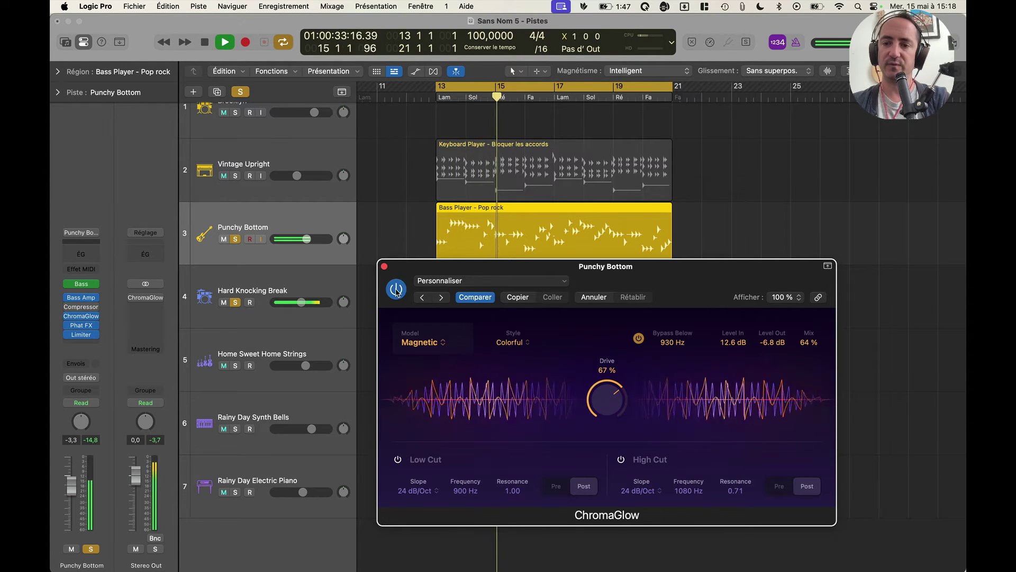
key(space)
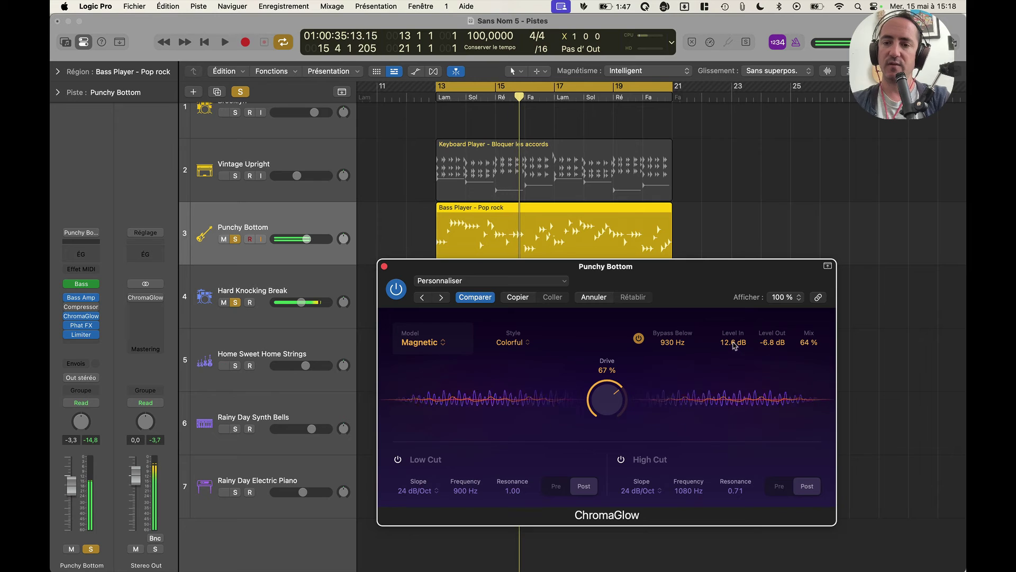
Step: Lower the bass ChromaGlow's Level In to about 0.4 dB and reset its Level Out to 0 dB
drag(735, 344, 766, 332)
alt+click(767, 331)
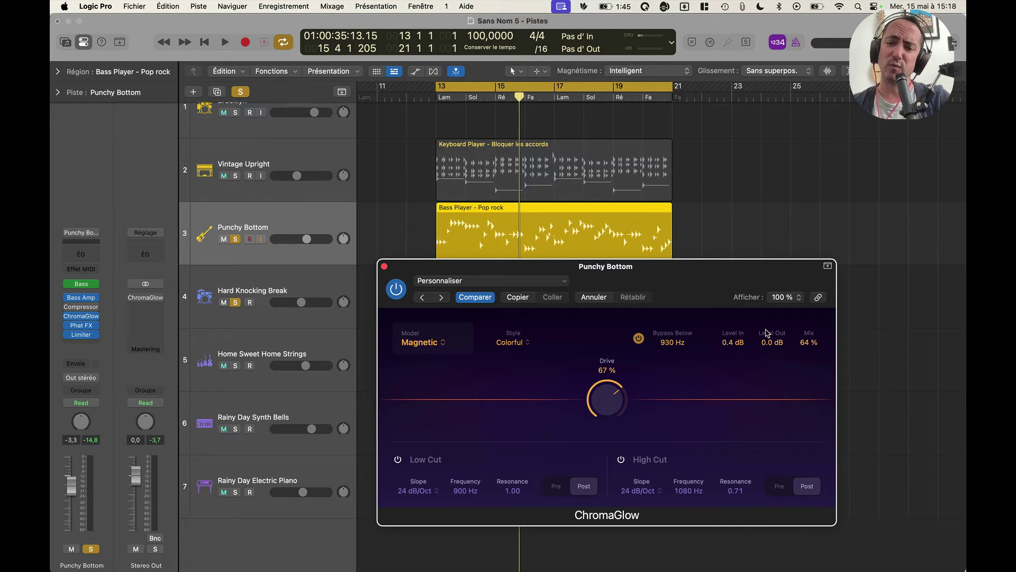
Step: Open ChromaGlow on the Hard Knocking Break track and unsolo Punchy Bottom so that only the drums stay soloed
click(239, 232)
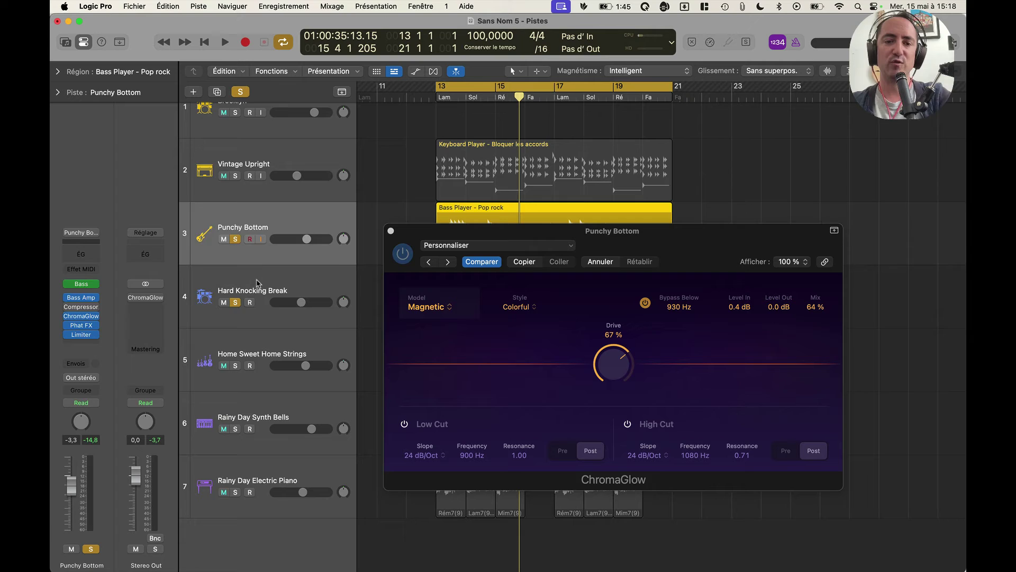
click(256, 283)
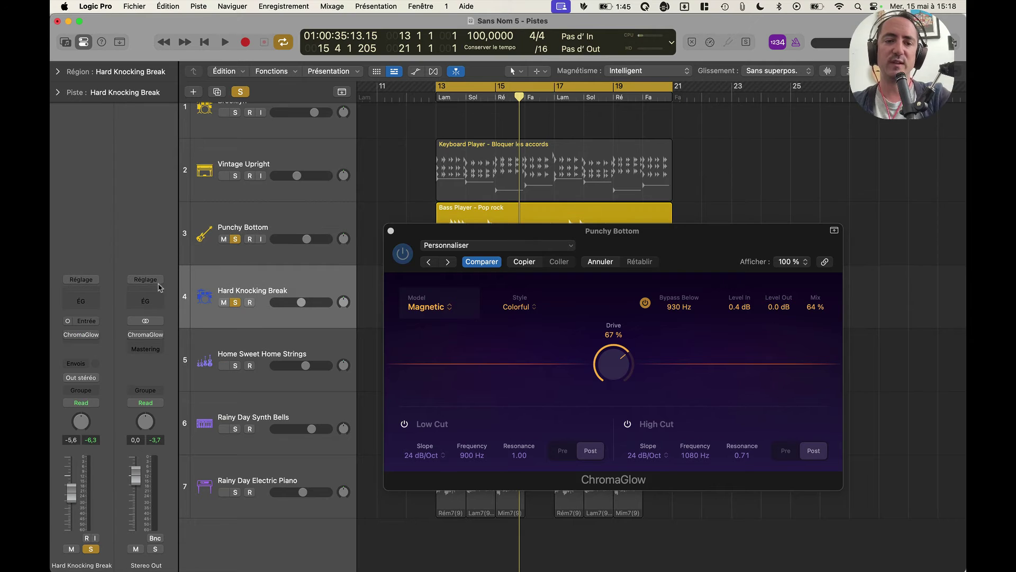
click(81, 335)
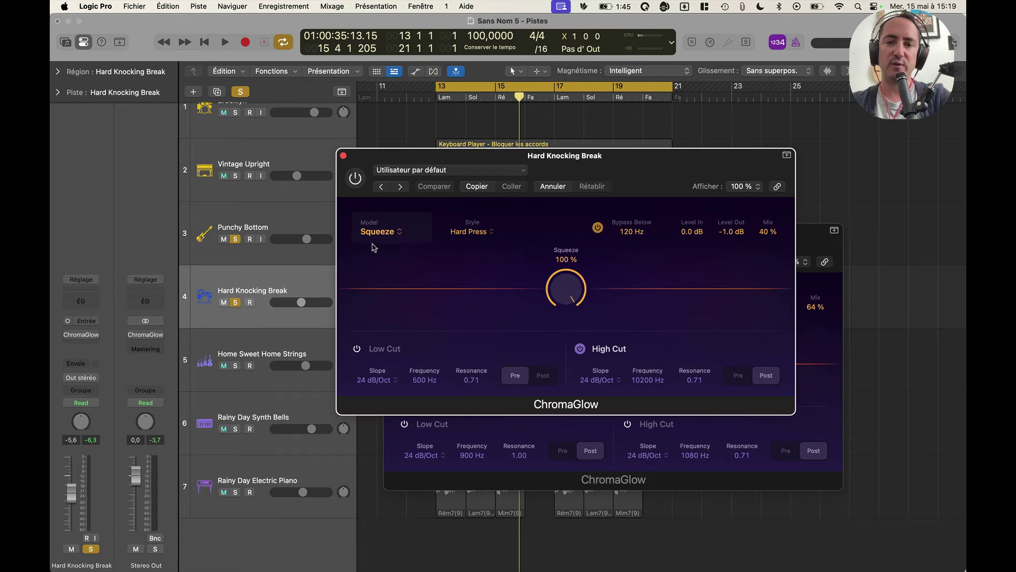
drag(577, 169, 688, 223)
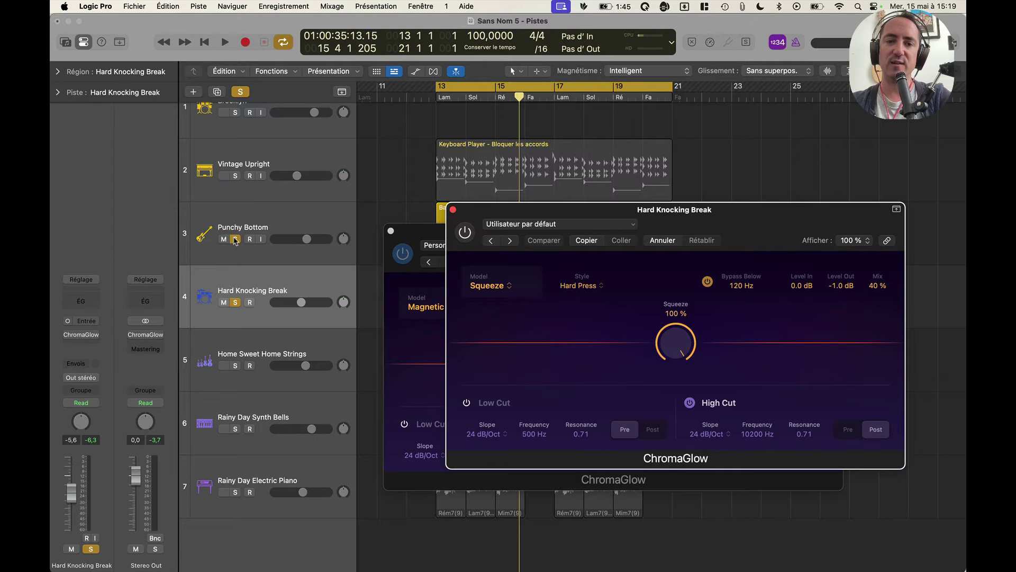
click(499, 288)
click(552, 264)
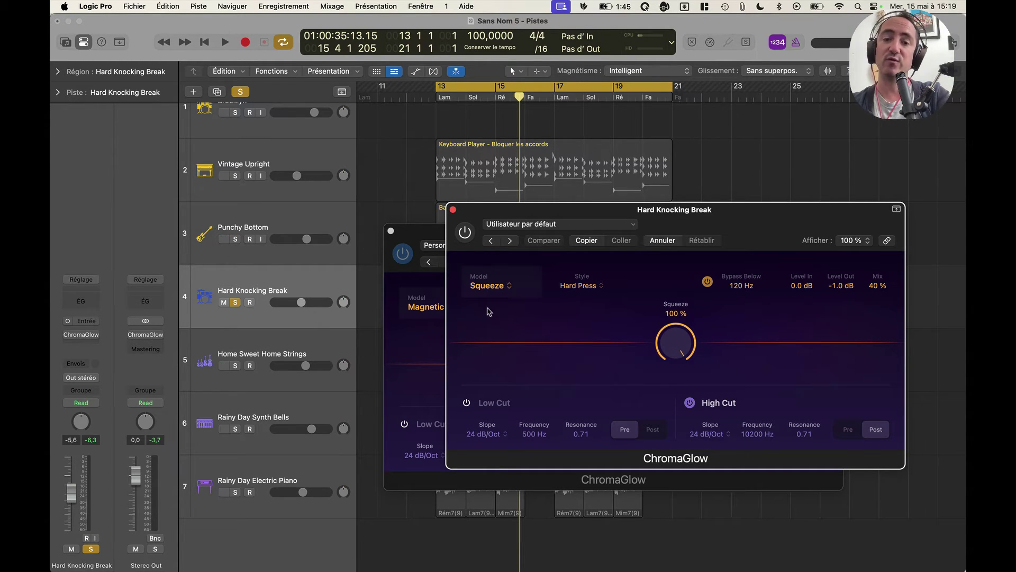
Step: Play the drums with ChromaGlow enabled and bypassed, and turn off its Bypass Below and High Cut
click(465, 236)
key(space)
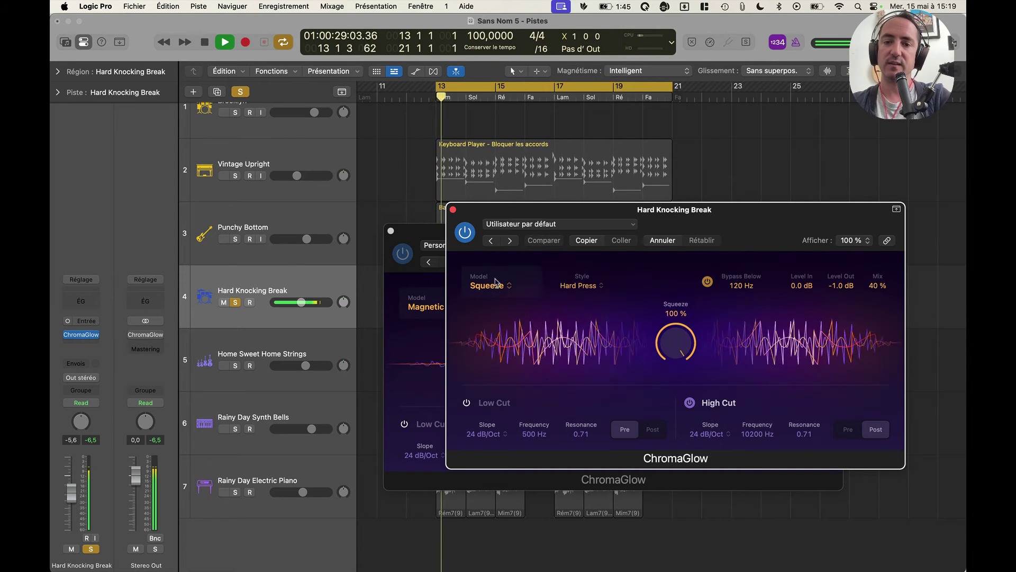
click(466, 236)
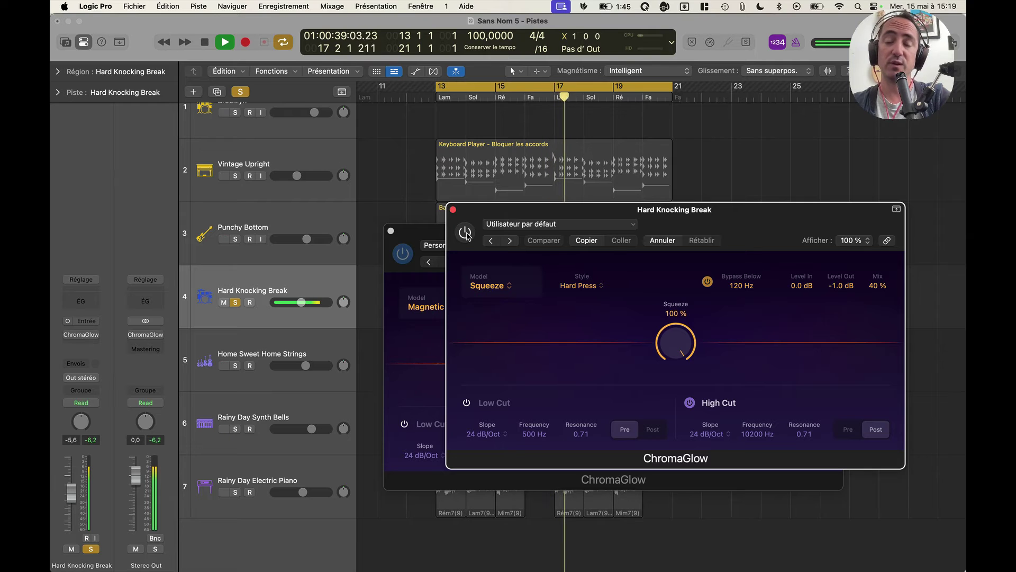
click(708, 281)
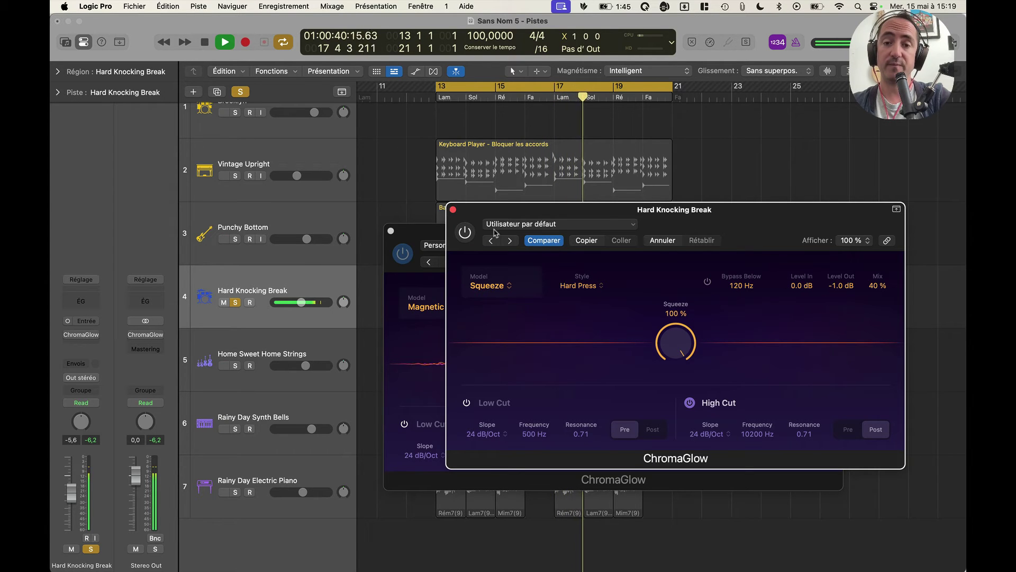
click(465, 232)
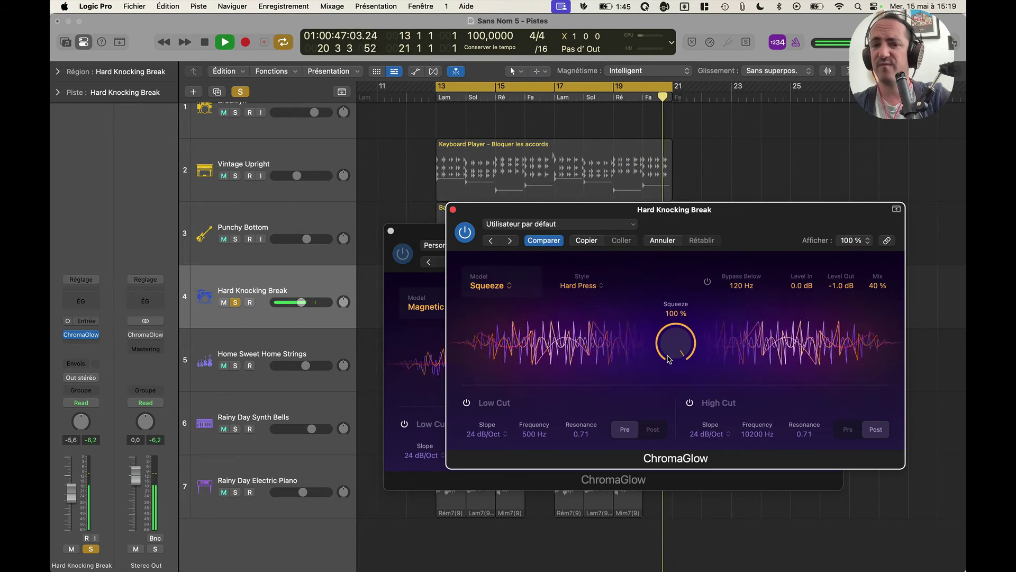
key(space)
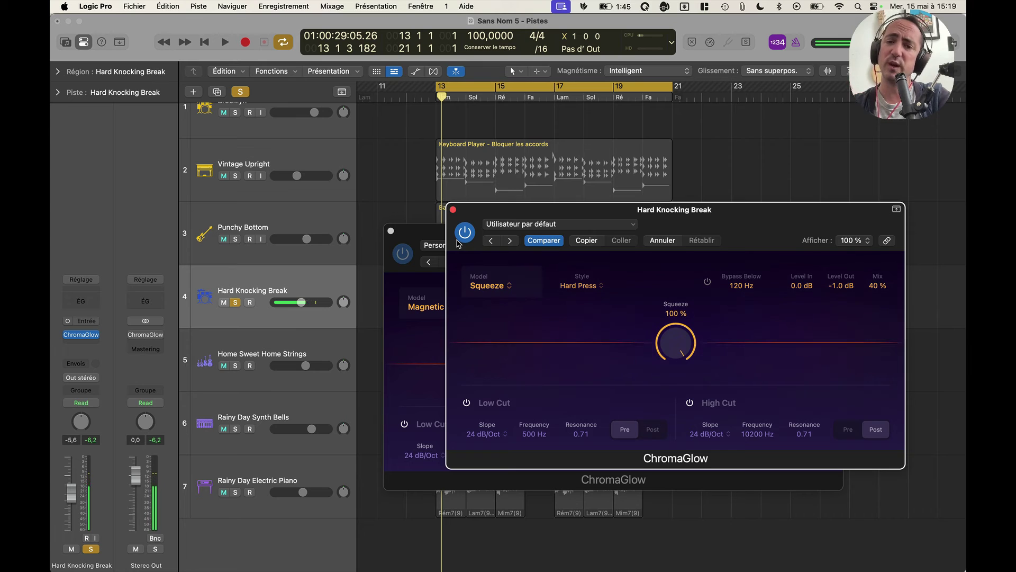
Step: Close the Punchy Bottom plug-in window and compare the drums with ChromaGlow bypassed and enabled
click(463, 235)
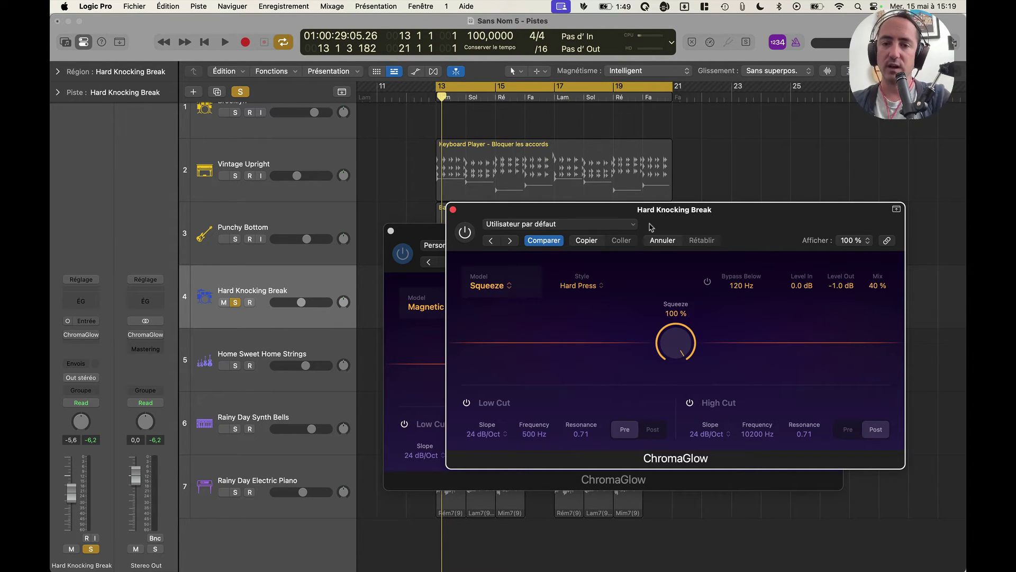
click(390, 230)
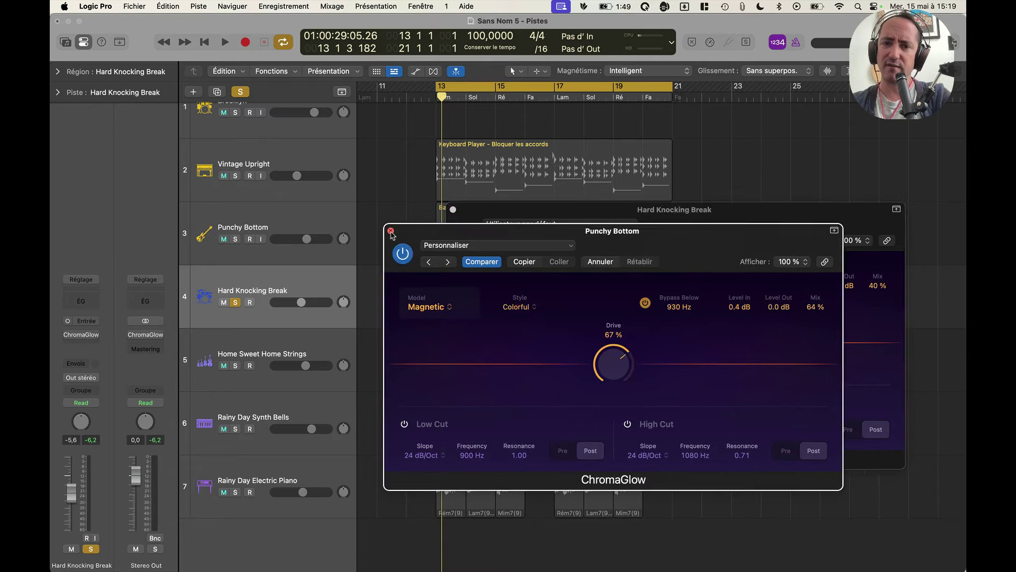
key(space)
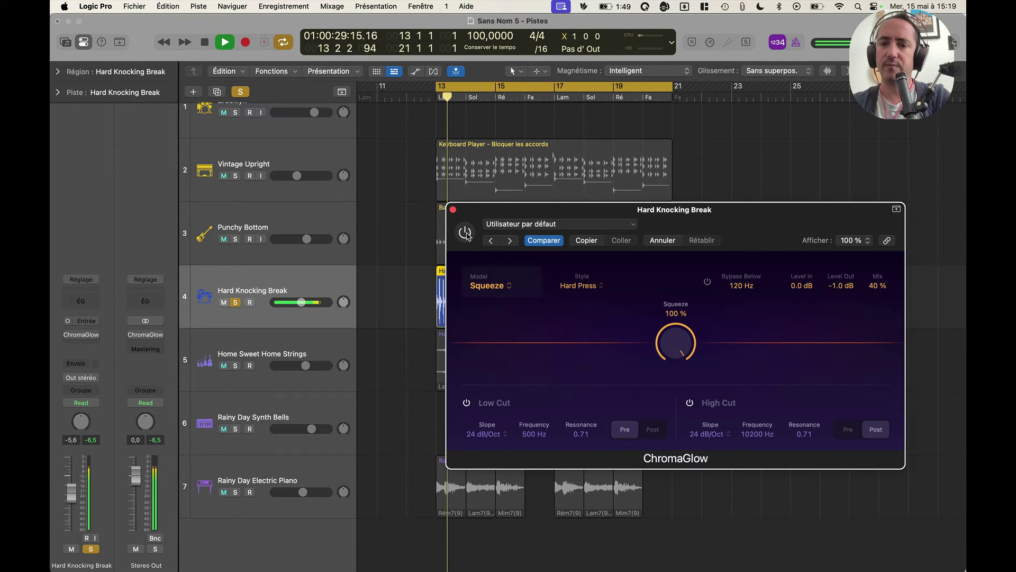
click(465, 233)
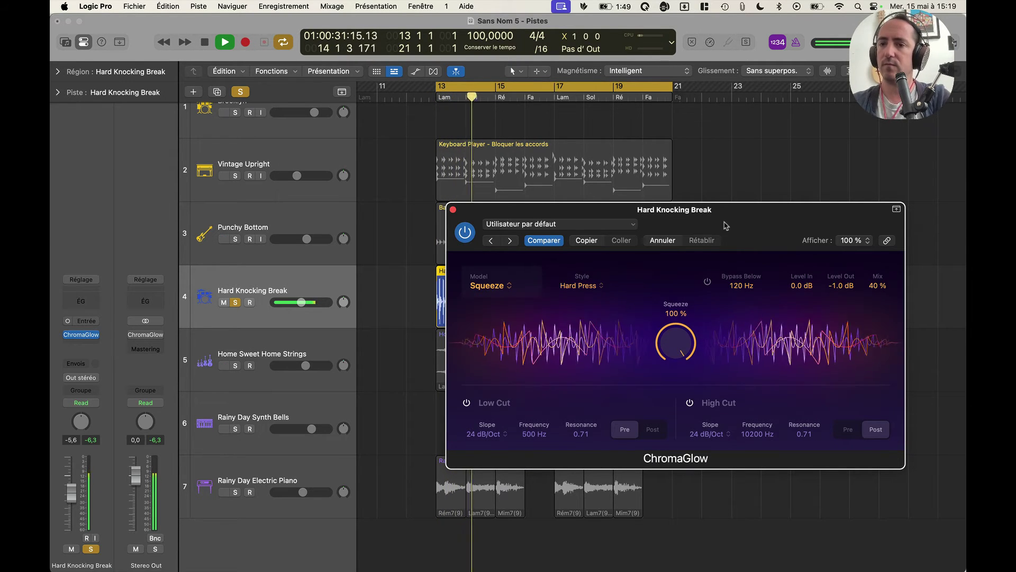
drag(736, 223, 643, 259)
key(space)
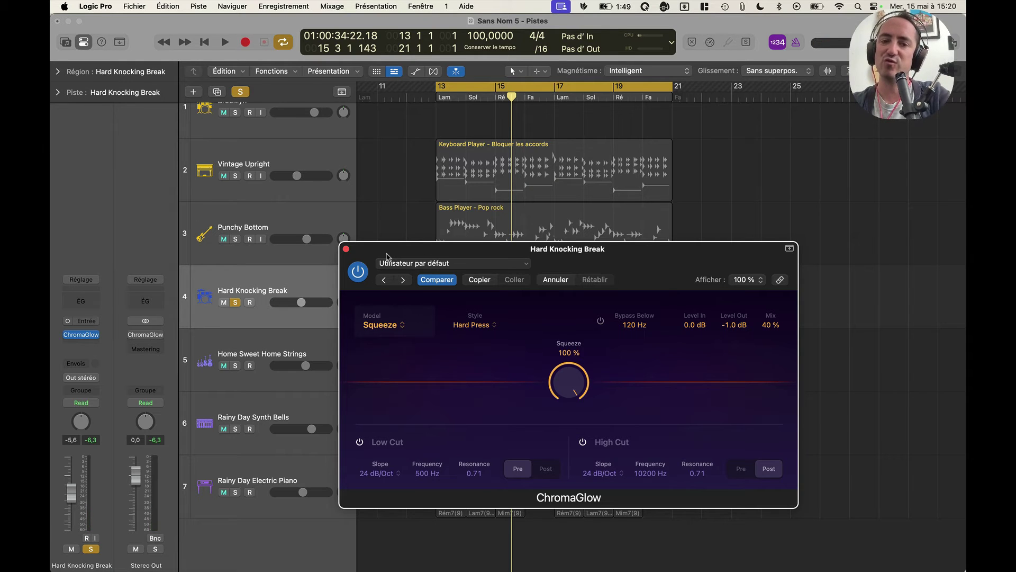
Step: Play the processed drums, turn on Bypass Below and raise its frequency to 162 Hz
key(space)
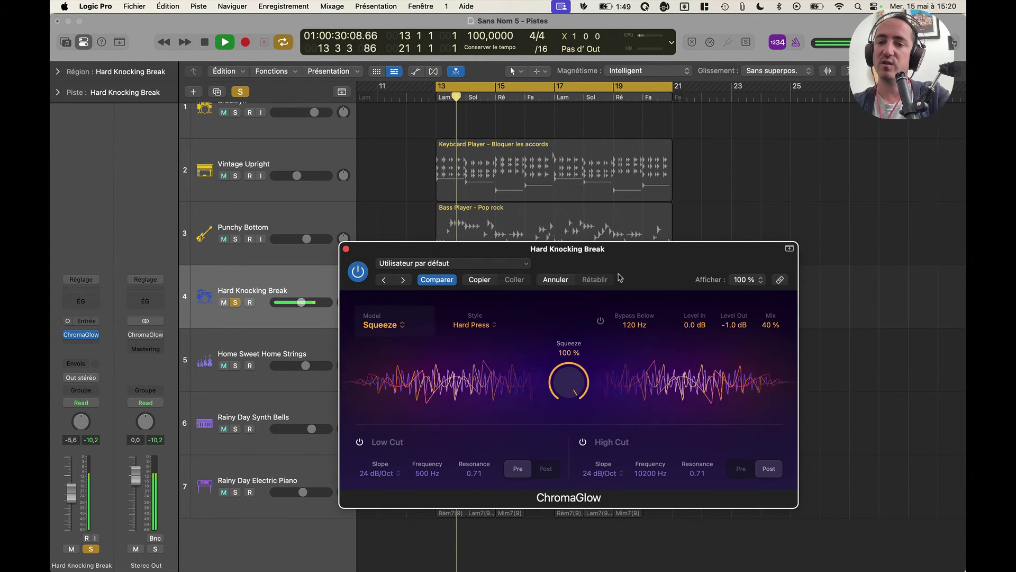
key(space)
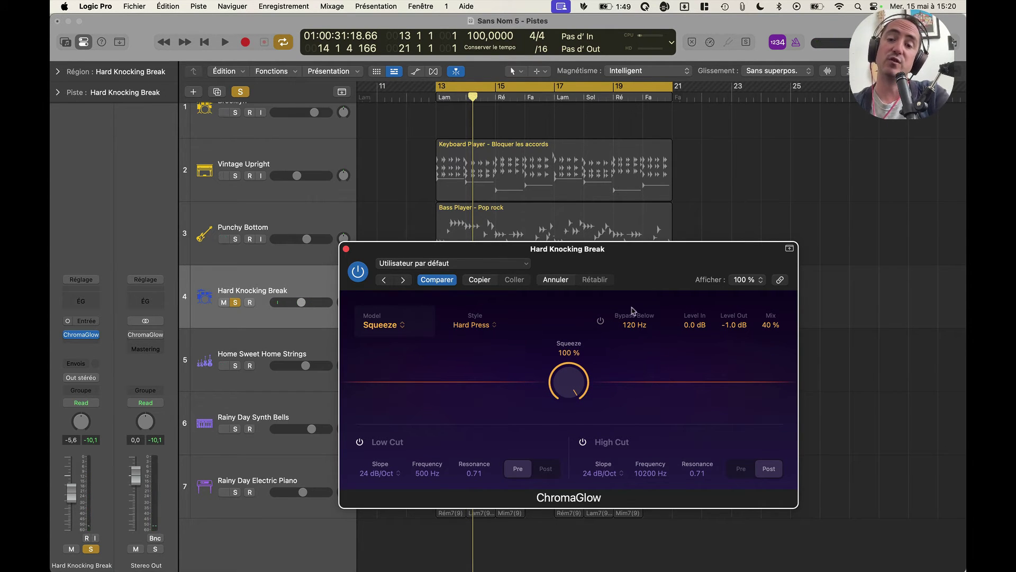
key(space)
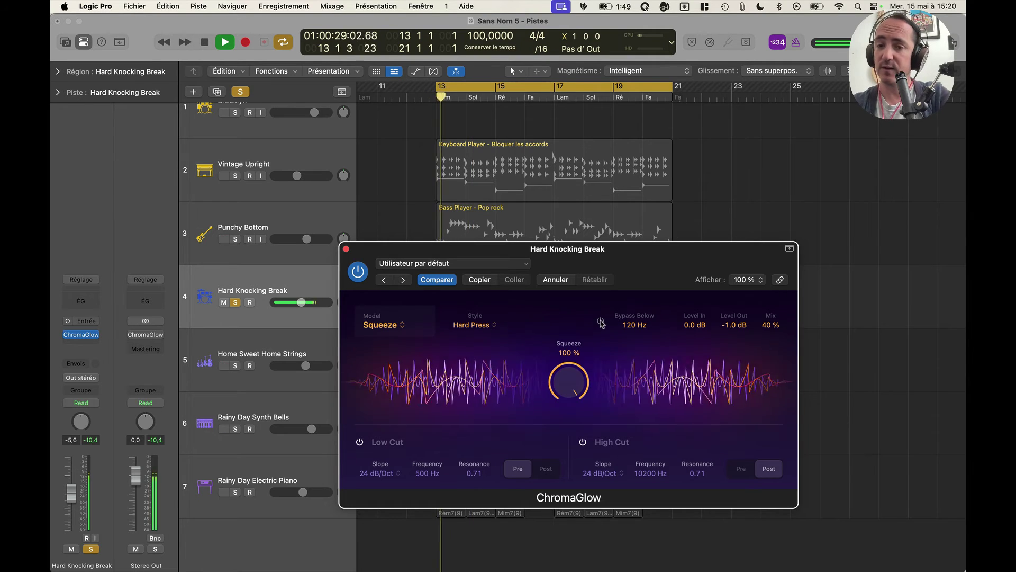
click(601, 322)
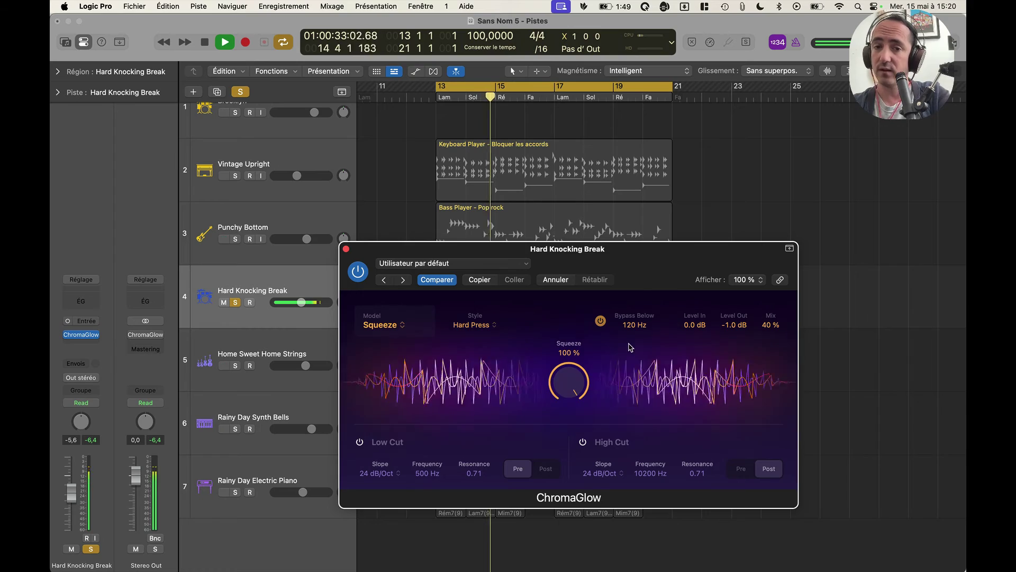
drag(628, 325, 629, 317)
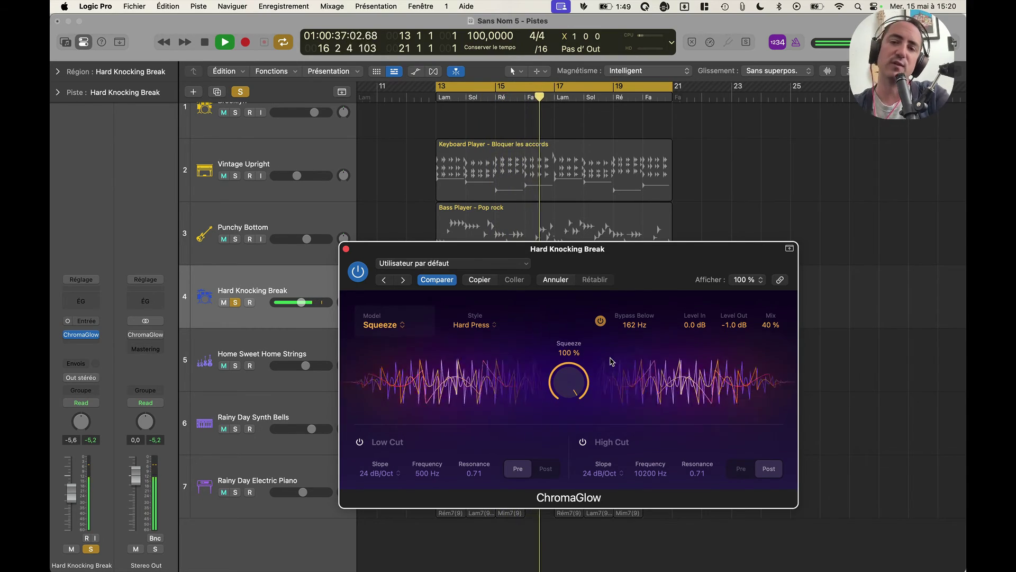
Step: Compare the drums with Bypass Below off and on, and stop playback
click(601, 321)
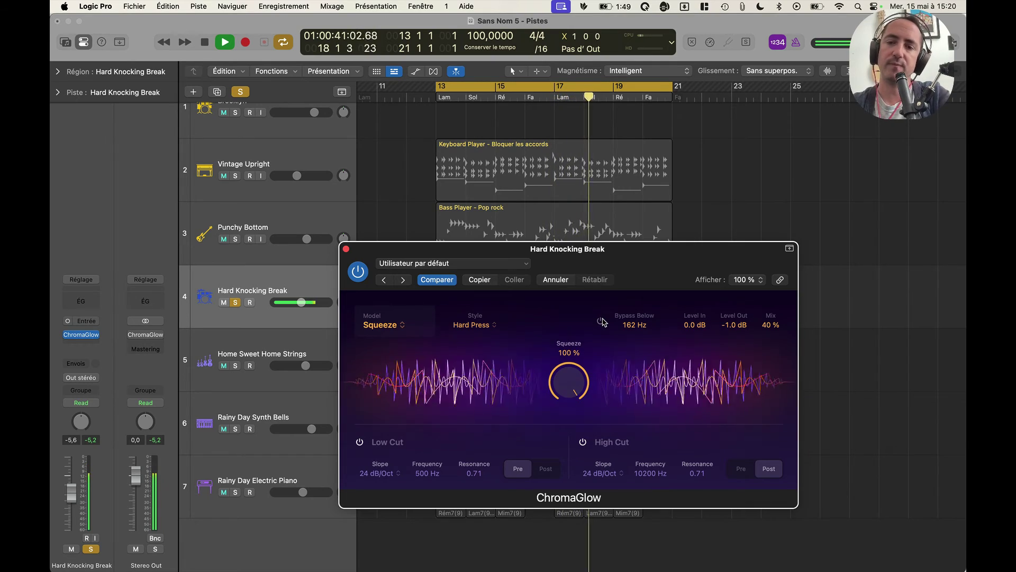
click(601, 320)
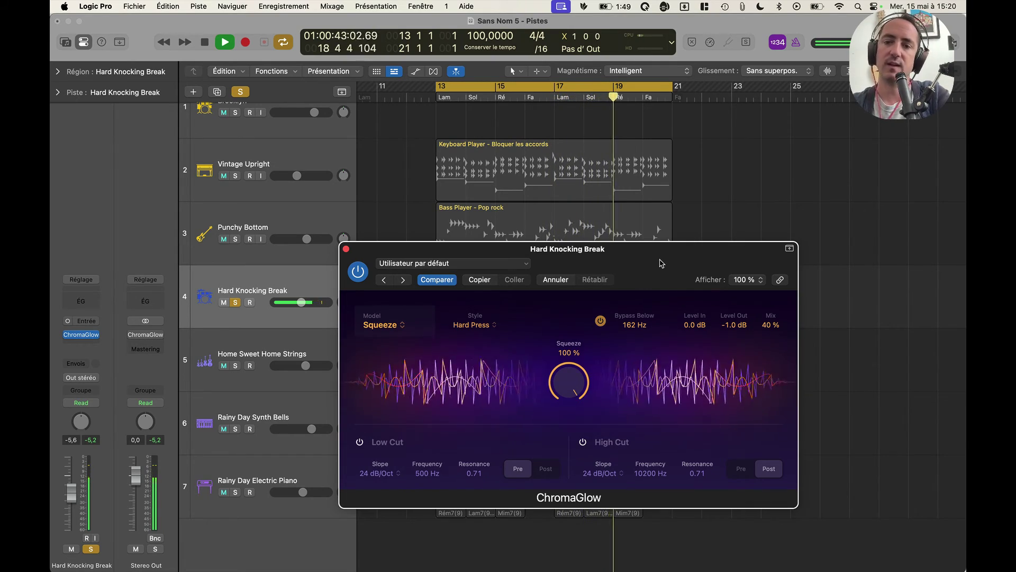
key(space)
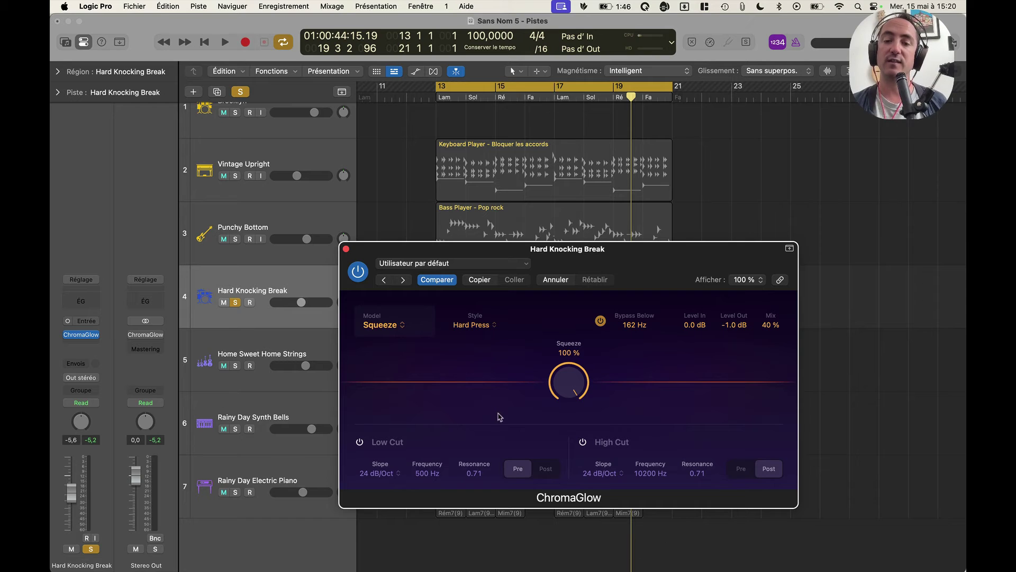
Step: Switch the drums ChromaGlow's Low Cut between Post and Pre, ending on Pre
click(544, 469)
click(521, 470)
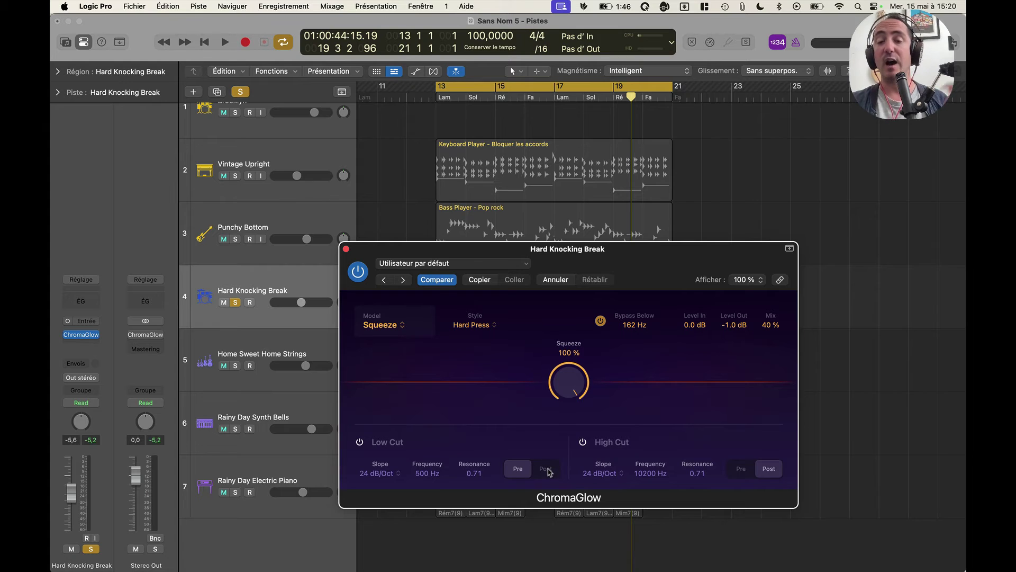
click(548, 470)
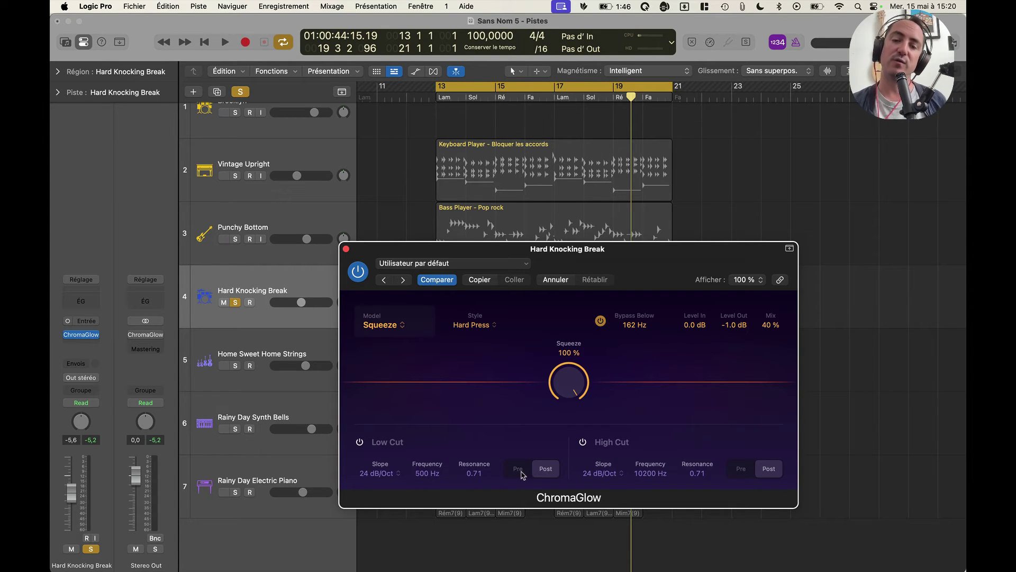
click(519, 470)
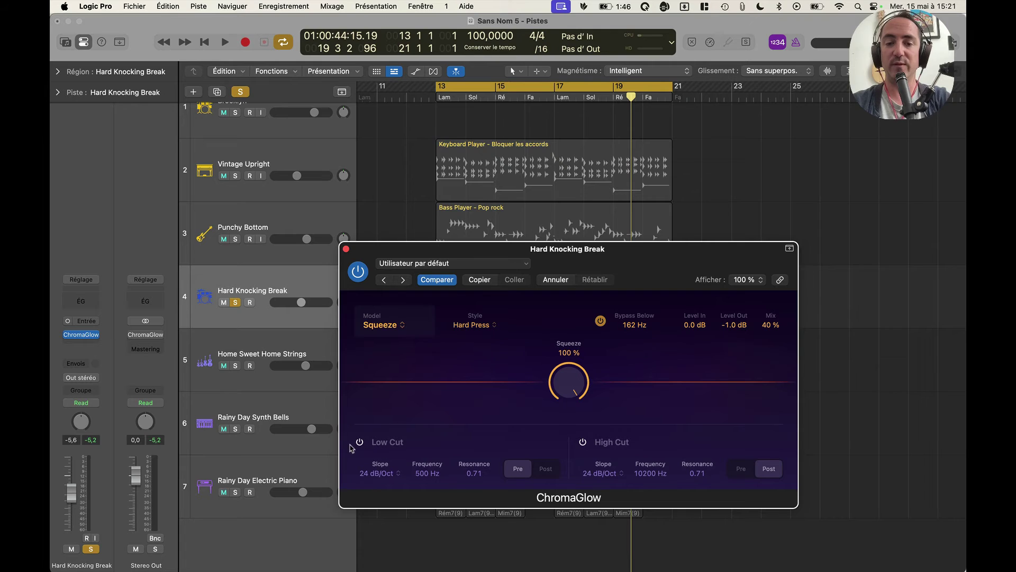
Step: Turn on the Low Cut, set its frequency to 650 Hz, and audition it on the drums in Pre and Post positions
key(space)
click(360, 441)
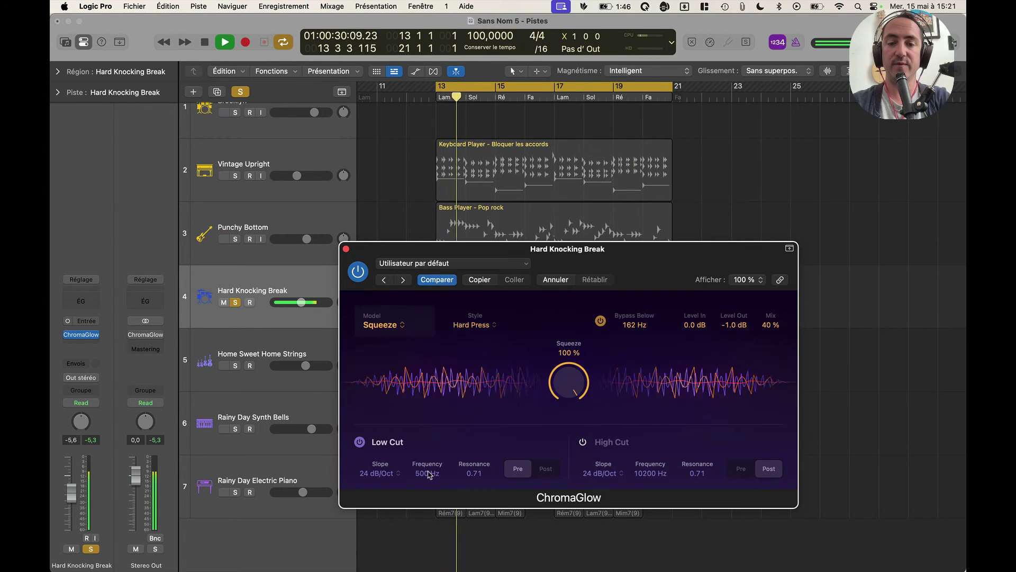
drag(429, 473, 415, 499)
key(space)
click(546, 469)
key(space)
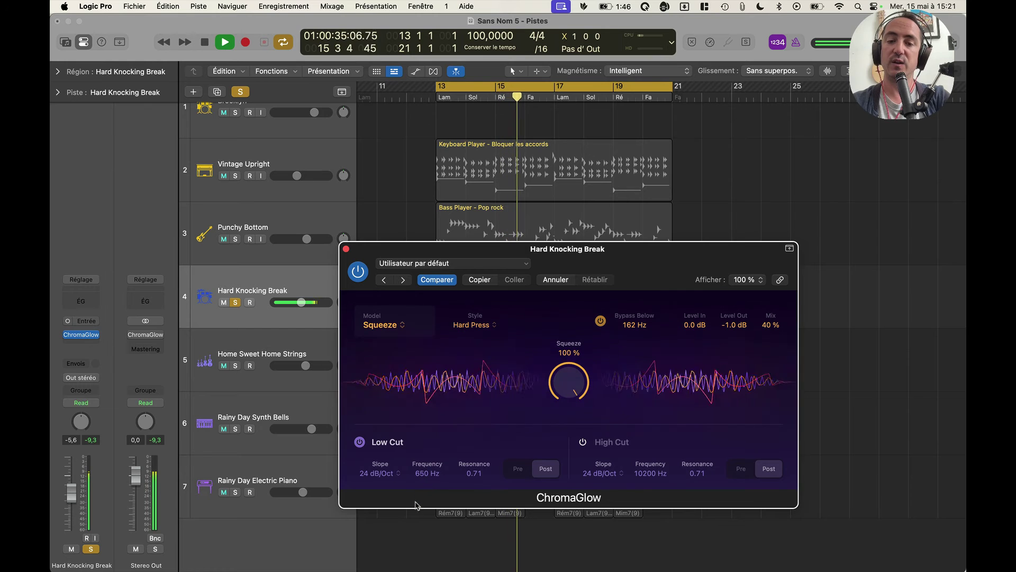
Step: Replace the active Low Cut with the High Cut, setting its frequency to 20000 Hz and slope to 6 dB/Oct during playback
key(space)
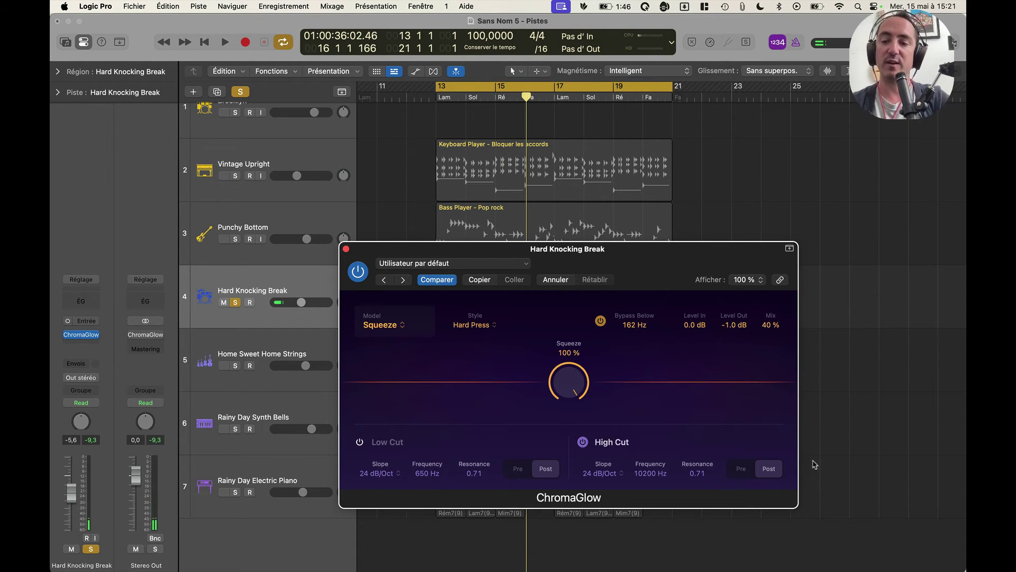
key(space)
drag(658, 473, 660, 413)
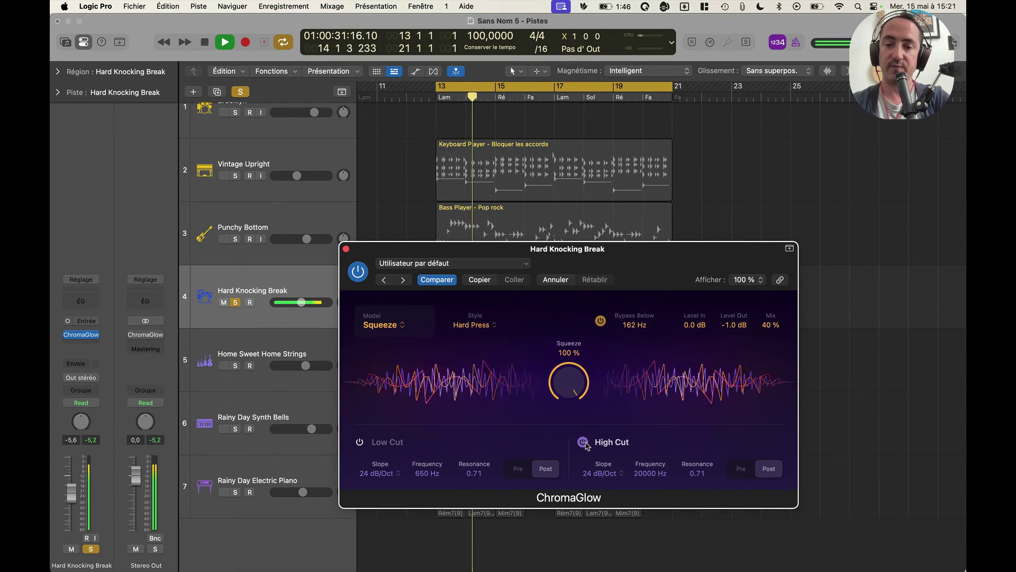
click(604, 472)
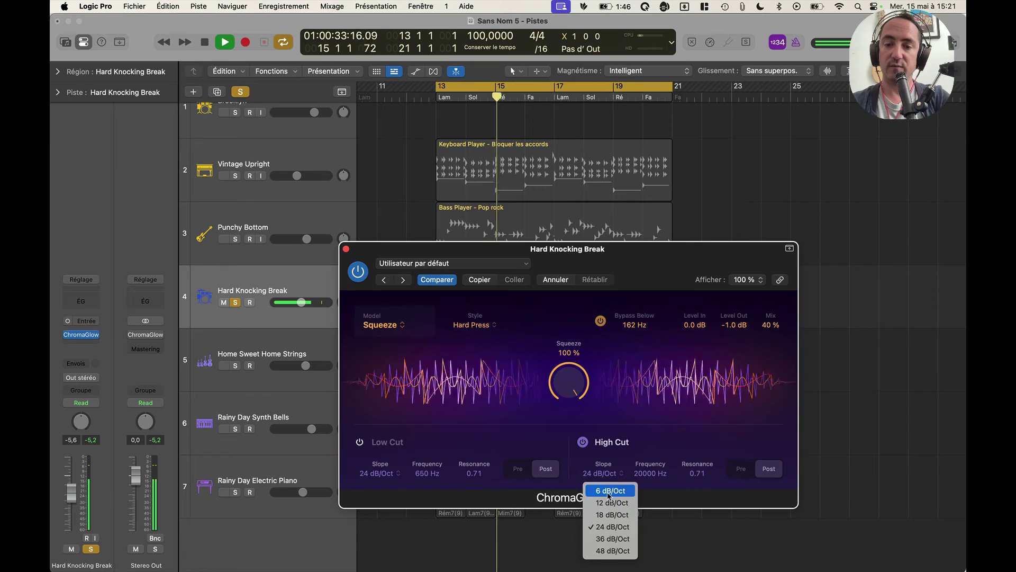
click(609, 485)
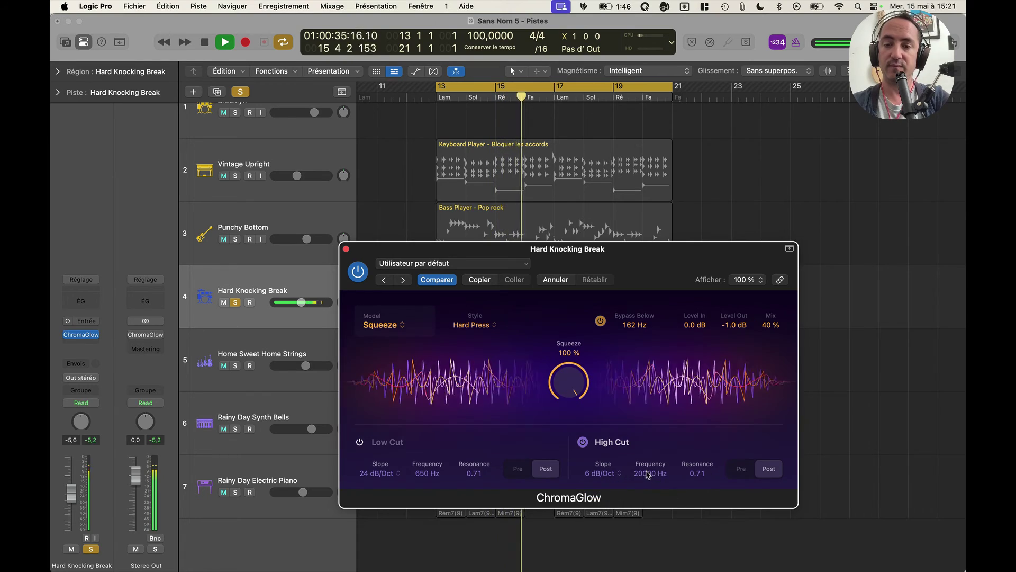
Step: Lower the High Cut frequency to 1120 Hz, switch the filter to Pre, and restart playback of the drums
drag(648, 474, 639, 544)
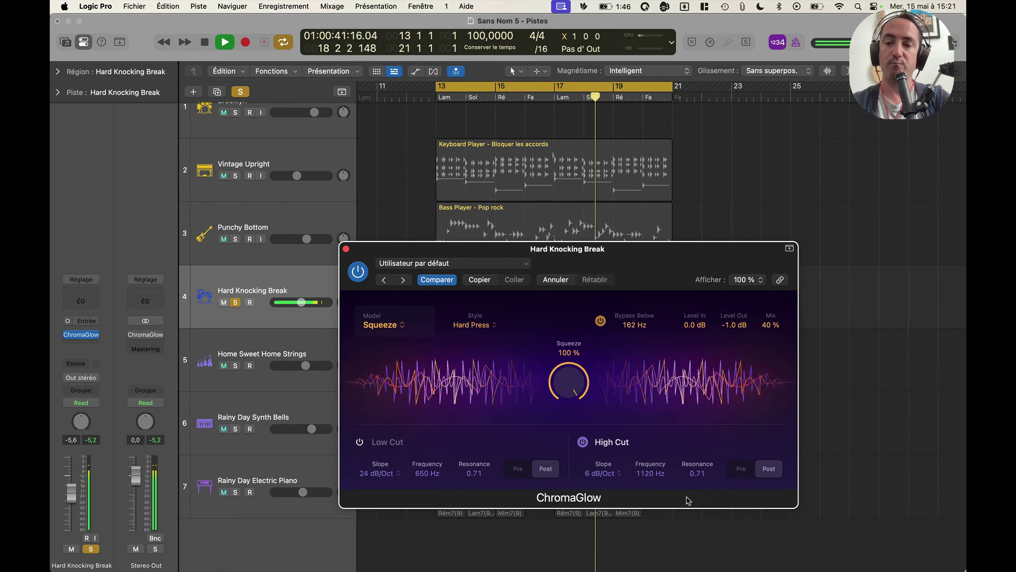
key(space)
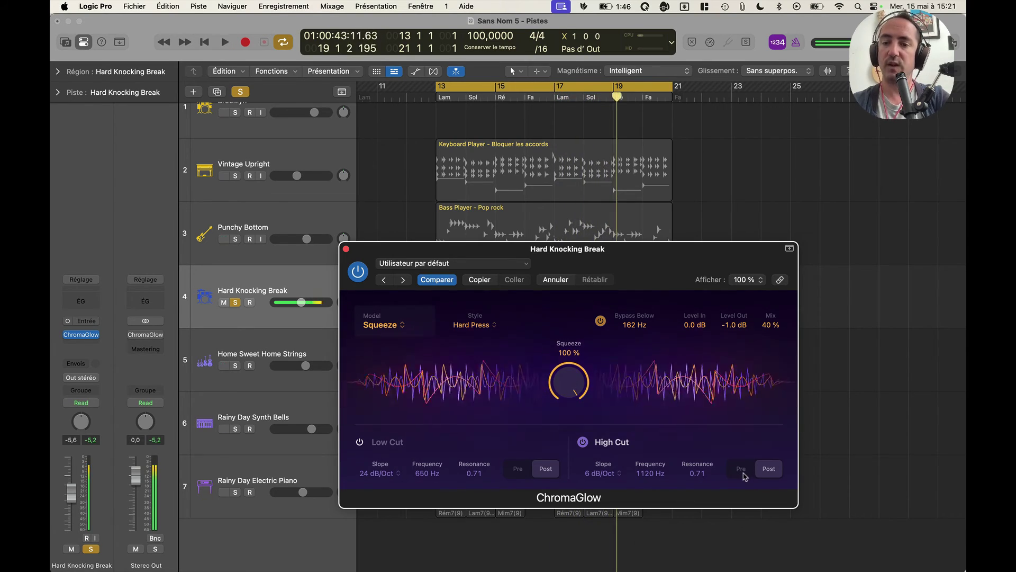
click(741, 469)
key(space)
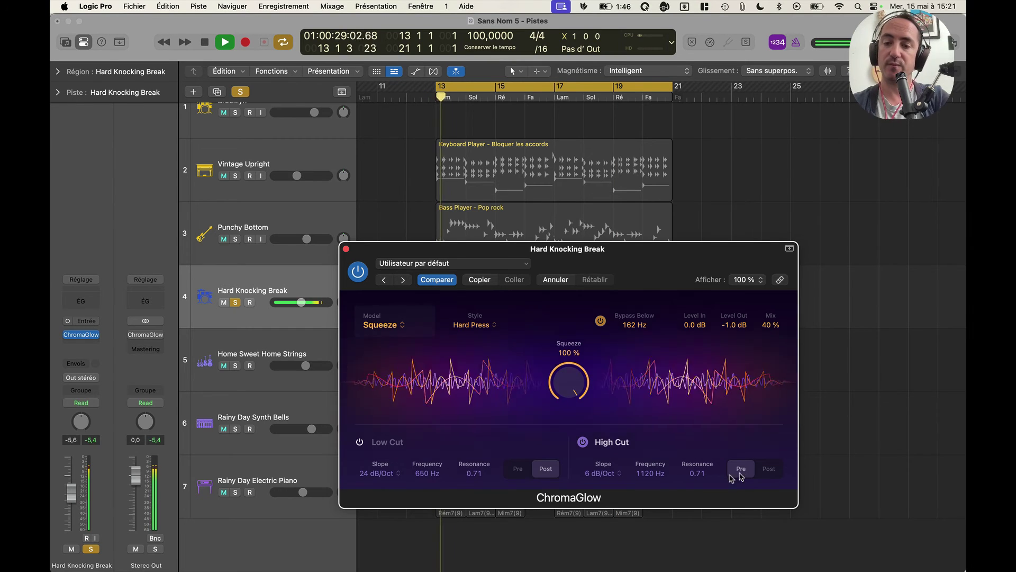
Step: Set the High Cut frequency to 6200 Hz, compare Pre and Post on the drums ending on Post, and stop playback
drag(651, 472, 649, 342)
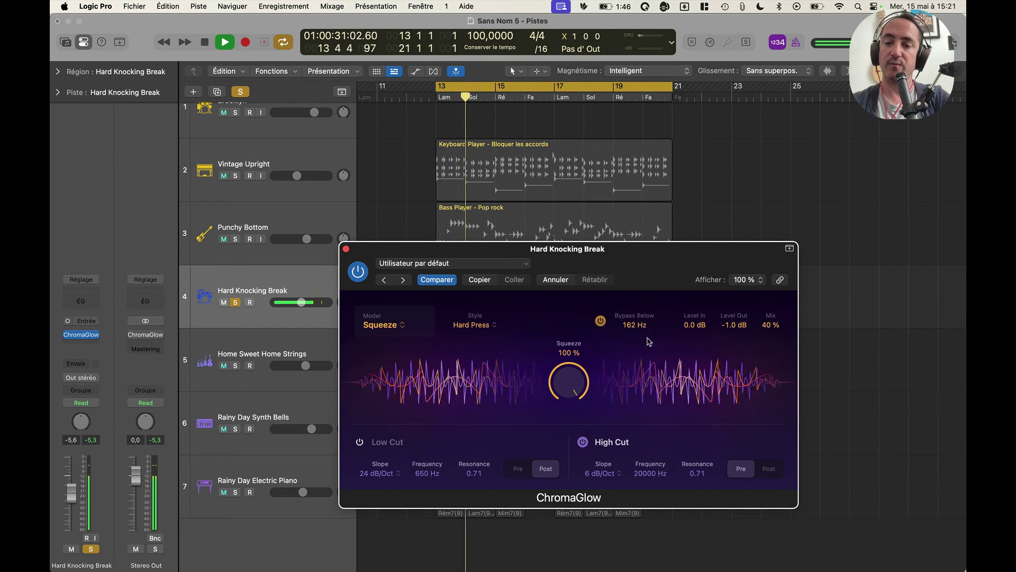
drag(655, 468, 651, 493)
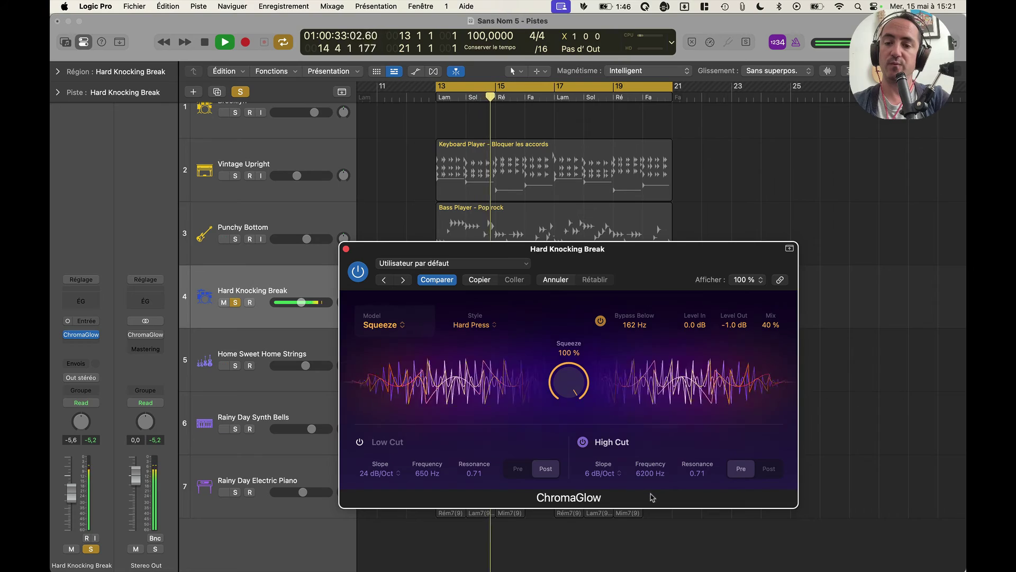
click(769, 470)
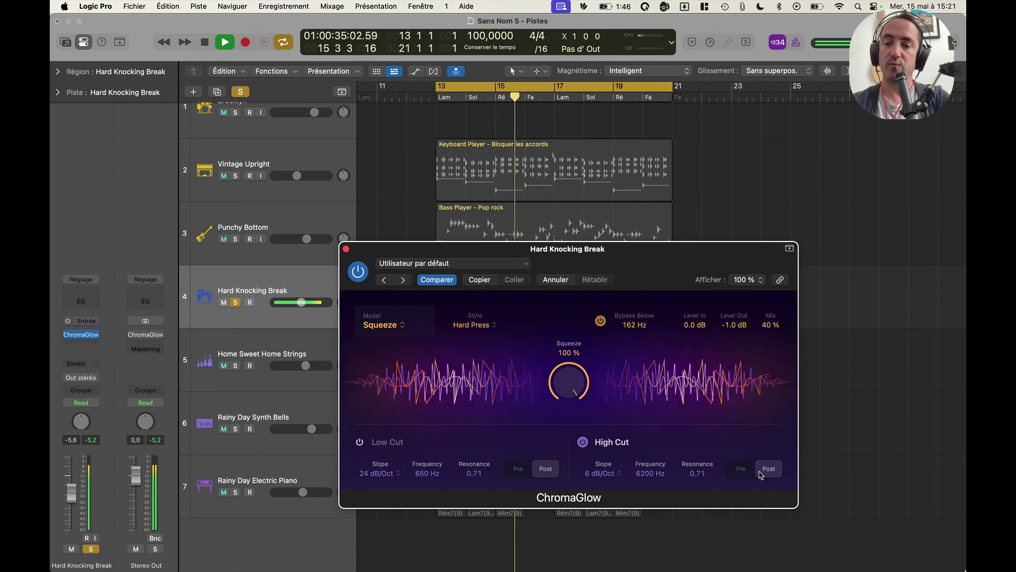
click(768, 470)
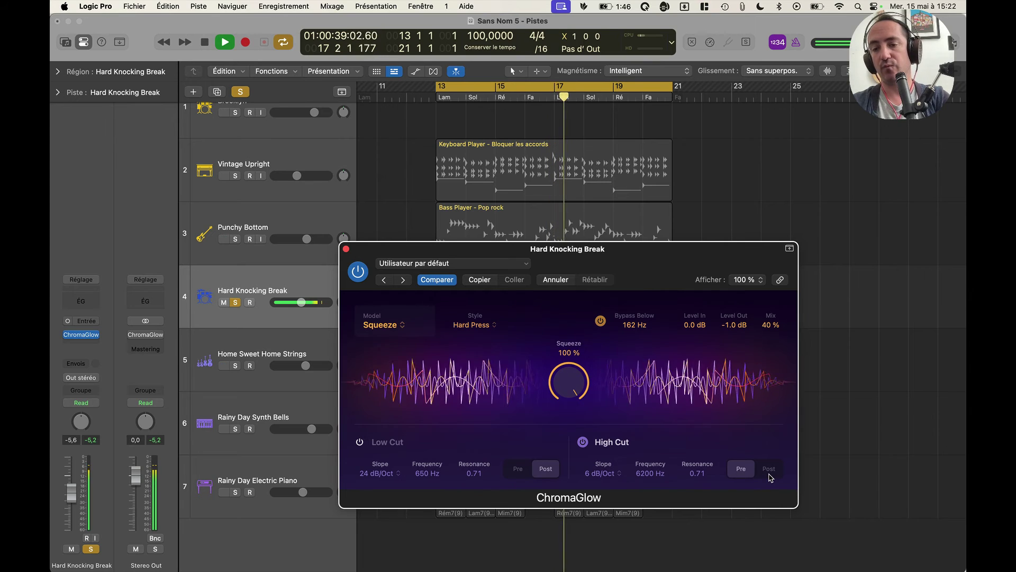
click(769, 470)
key(space)
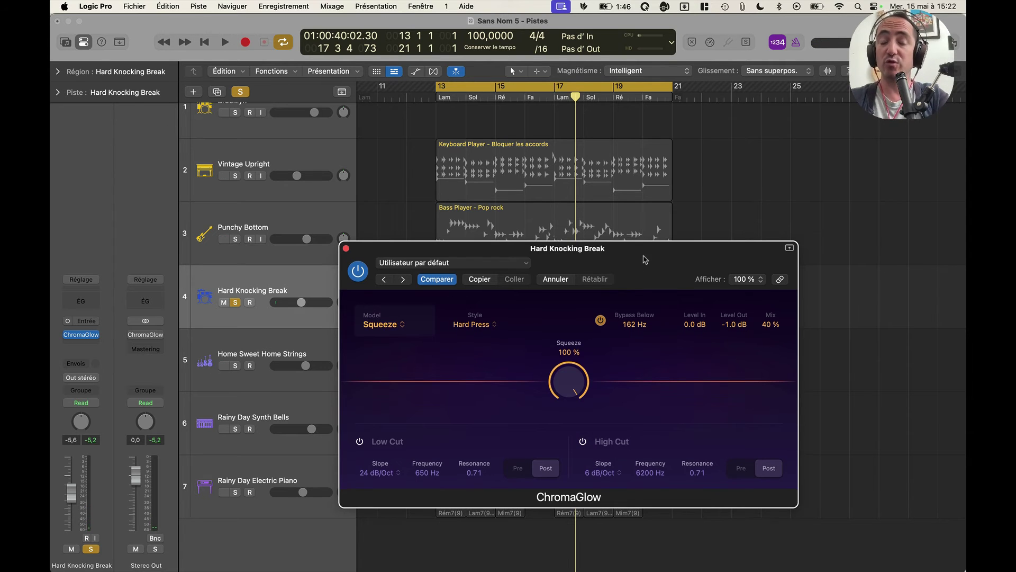
Step: Move the drums ChromaGlow window aside, unsolo Hard Knocking Break, and play the full mix
drag(643, 259, 705, 197)
click(235, 303)
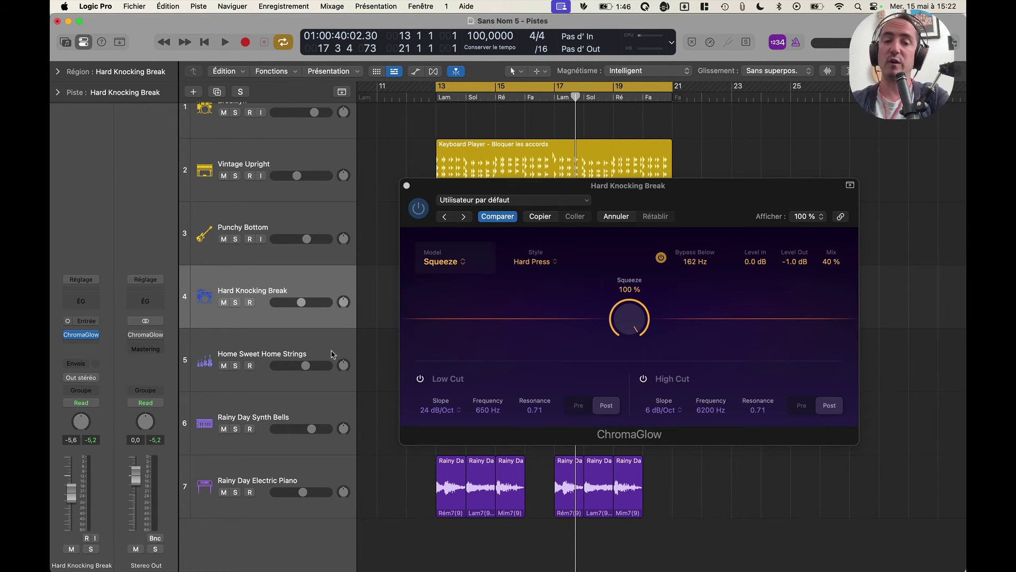
key(space)
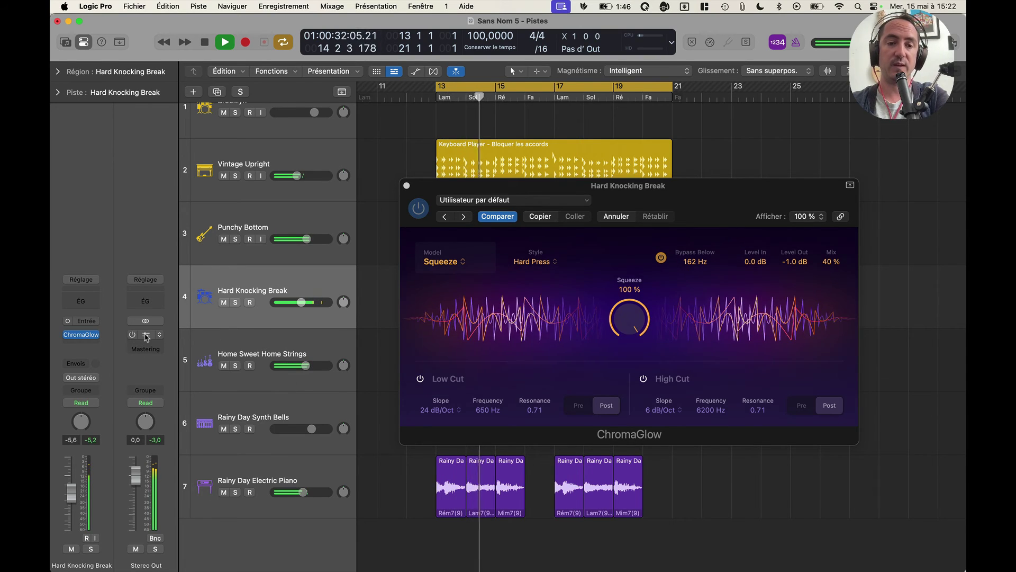
Step: Open the ChromaGlow on Stereo Out and turn off its Bypass Below and Low Cut
click(146, 337)
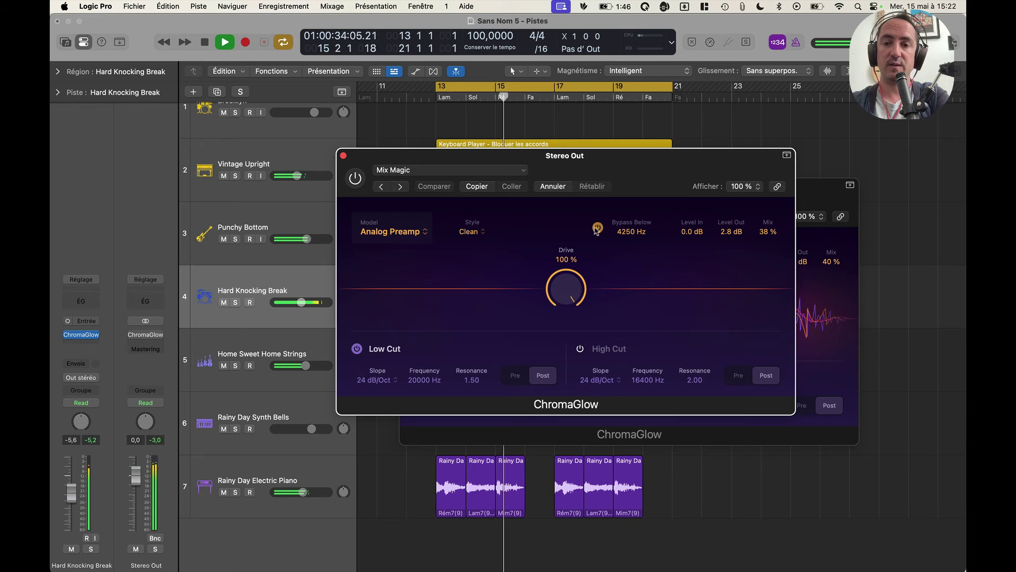
click(597, 228)
click(357, 348)
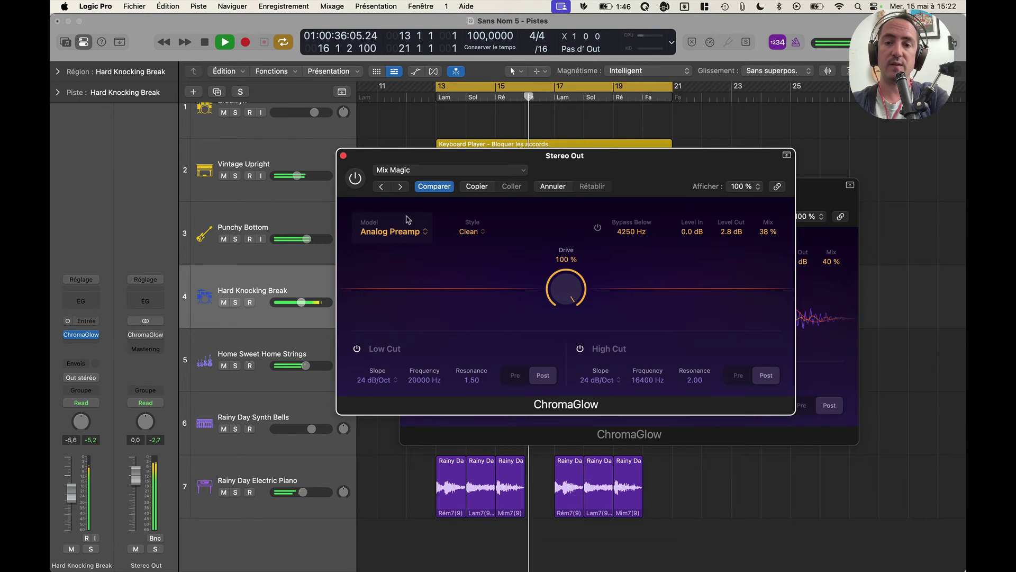
Step: Set the Stereo Out ChromaGlow's Drive to 0 %, Mix to 100 % and Level Out to 0.0 dB, and stop playback
drag(559, 289, 556, 569)
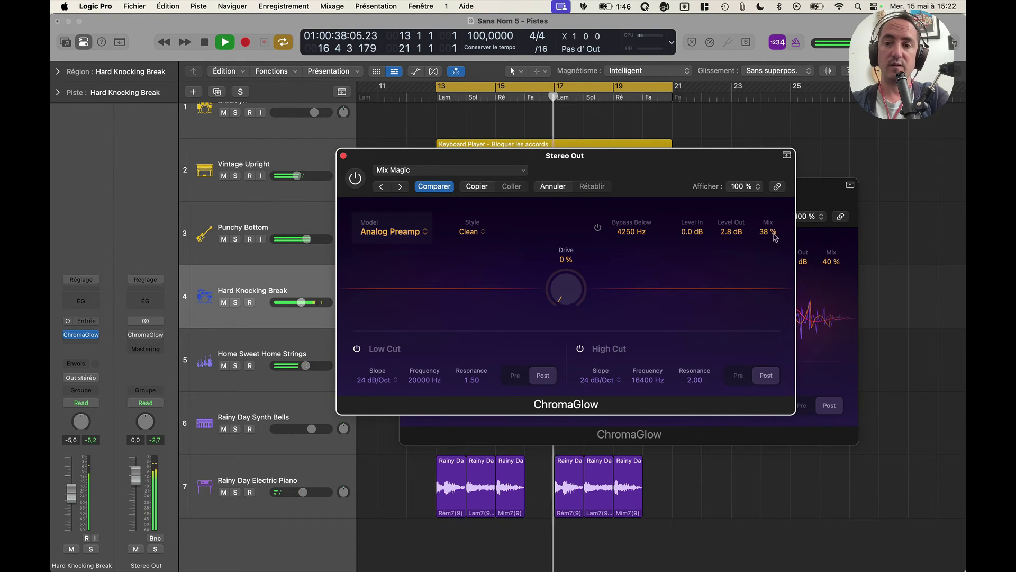
drag(768, 233, 767, 103)
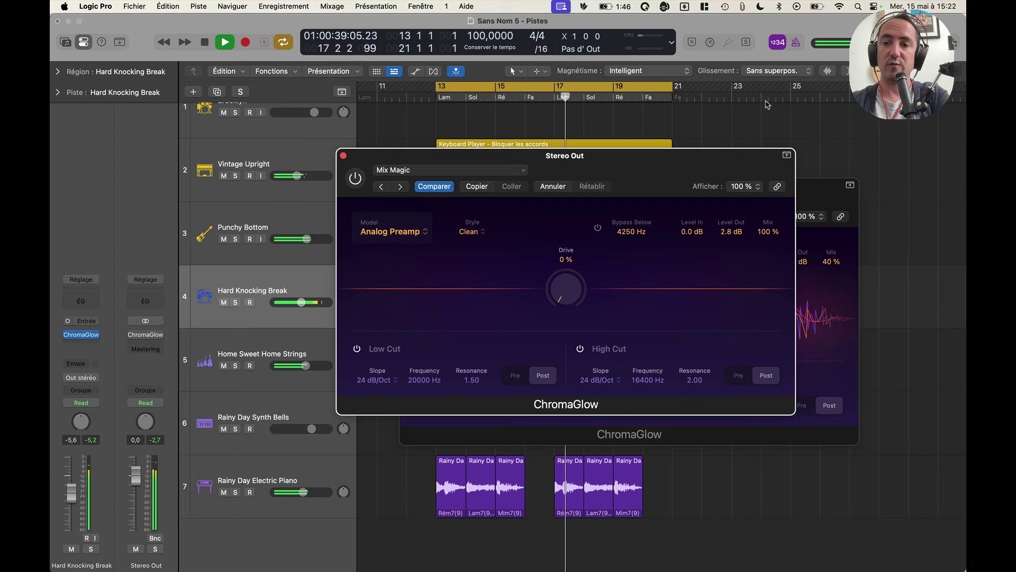
alt+click(725, 233)
key(space)
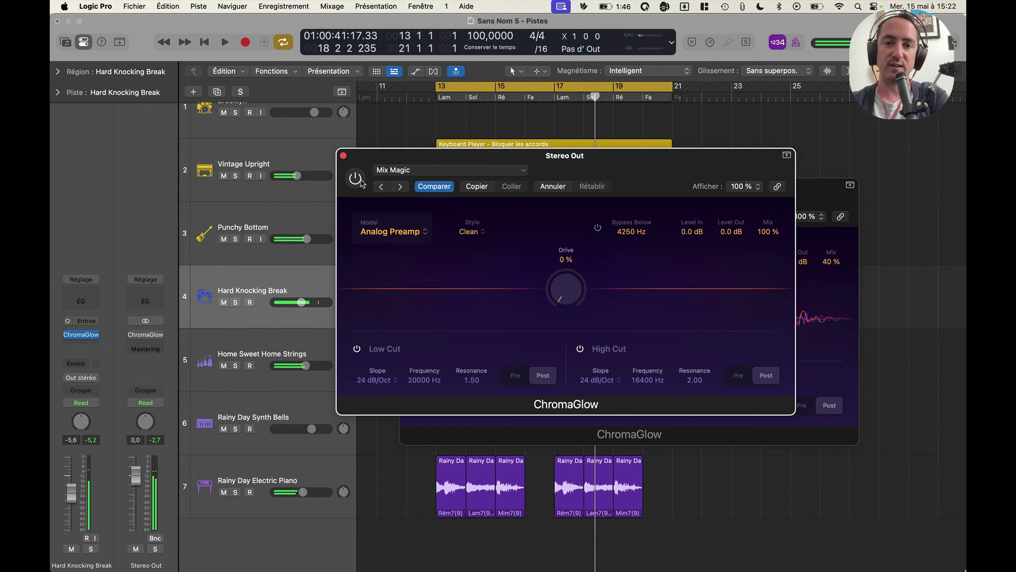
Step: Turn on the Stereo Out ChromaGlow, audition Drive at 94 % and 39 % with Bypass Below turned on at 4250 Hz, and stop playback
key(space)
drag(565, 292, 566, 138)
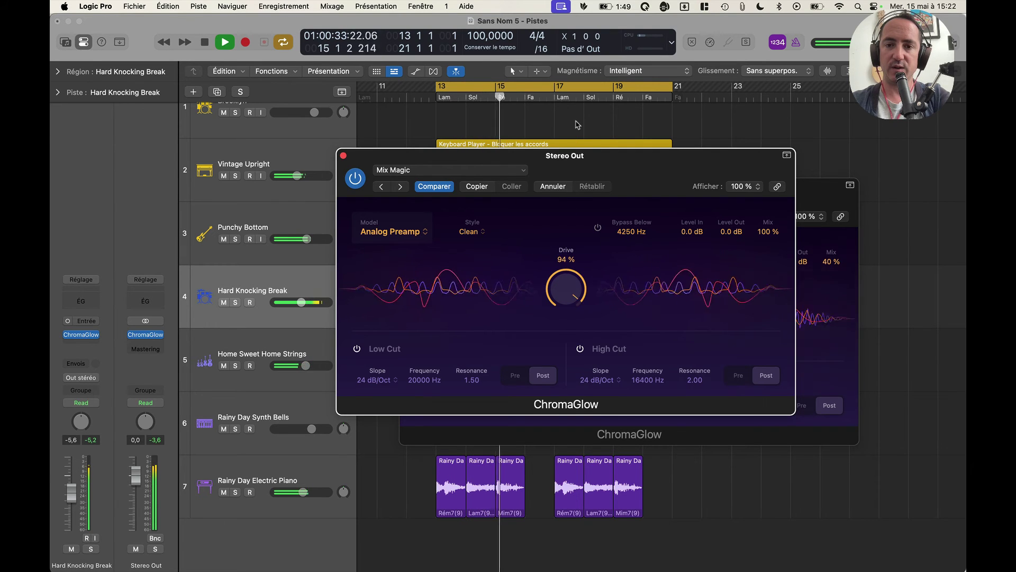
drag(578, 296, 550, 374)
key(space)
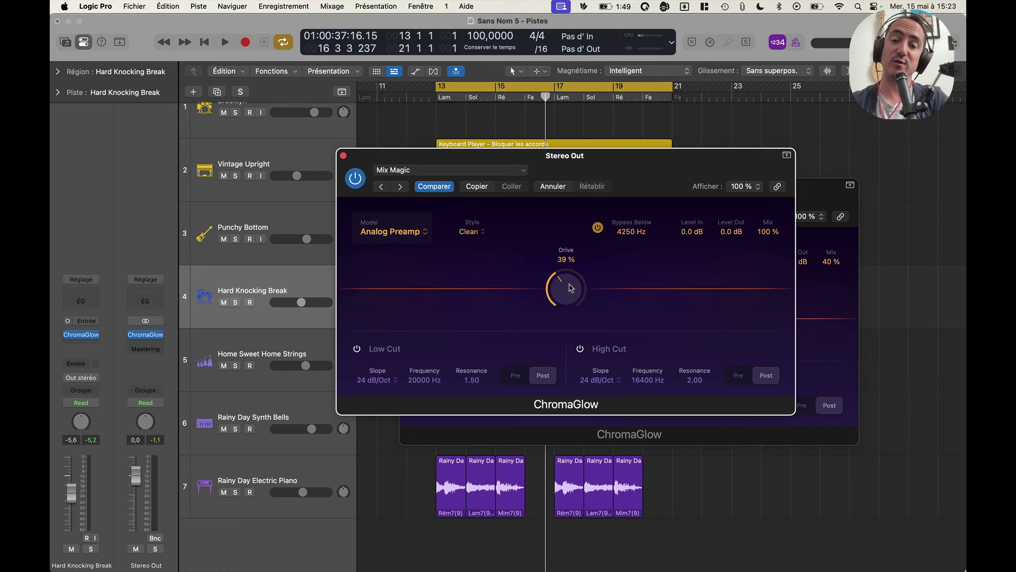
Step: Play the mix, set Drive to 100 %, and compare it with the Stereo Out ChromaGlow bypassed and active
key(space)
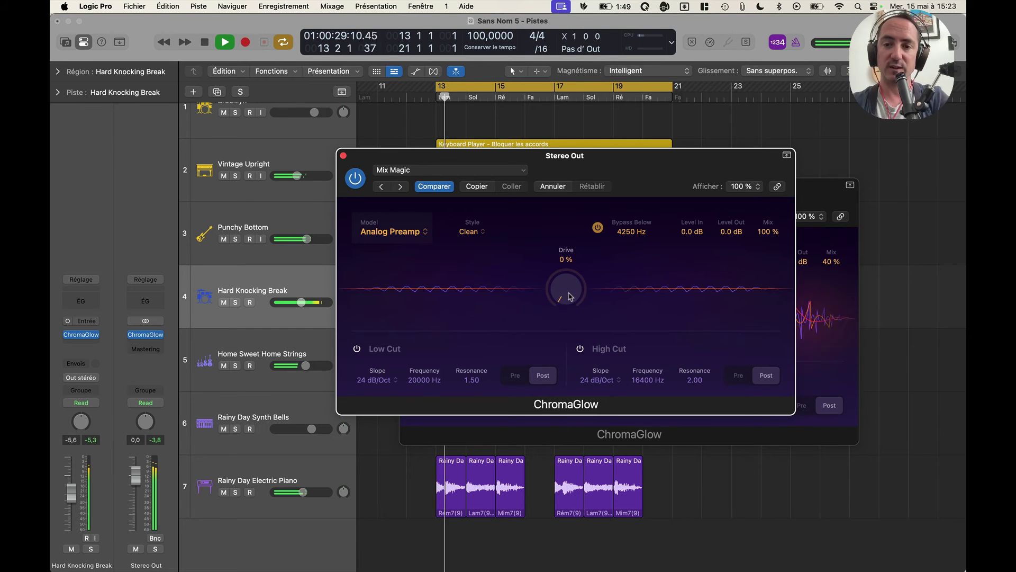
drag(564, 286, 560, 191)
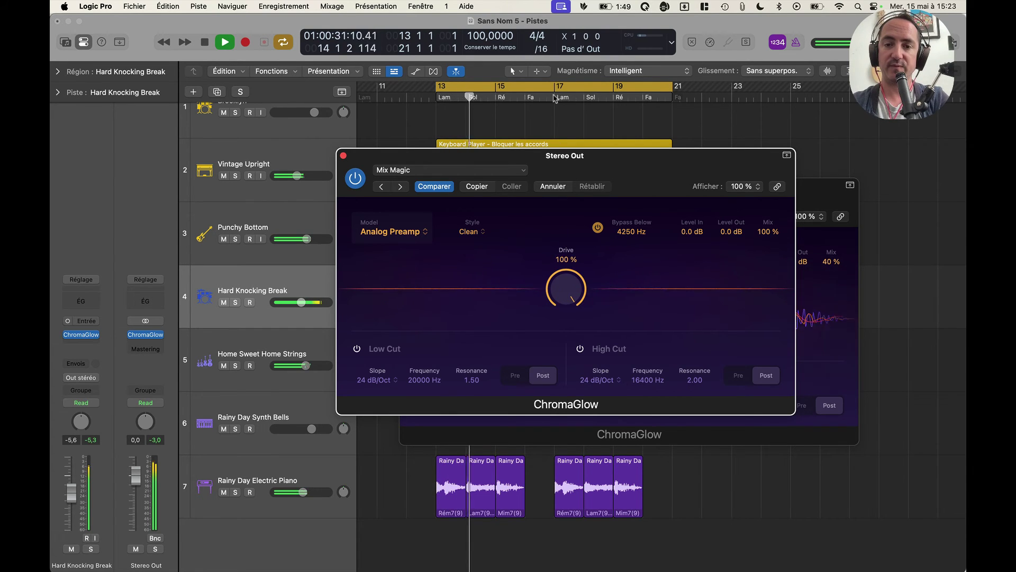
click(355, 179)
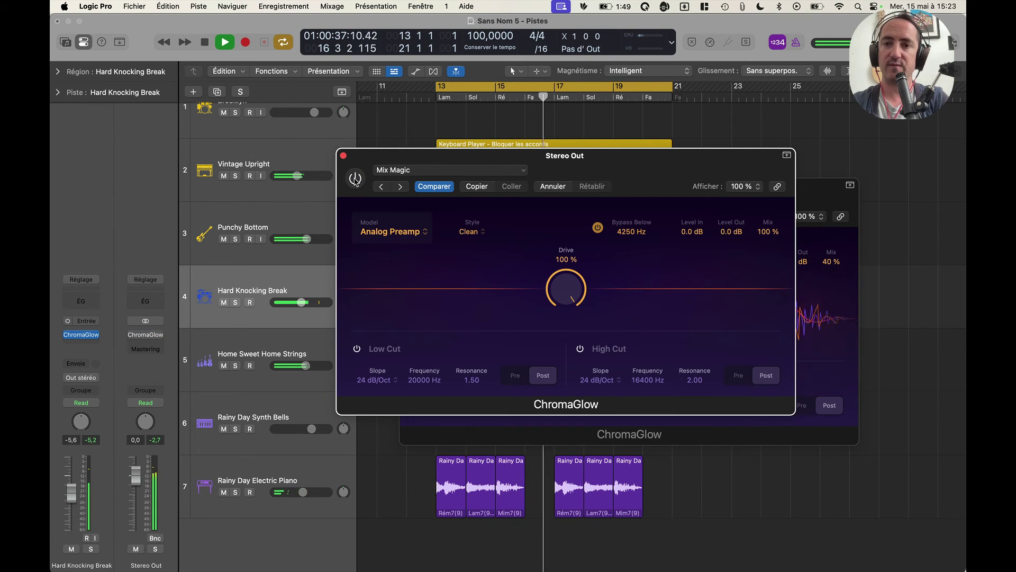
click(355, 179)
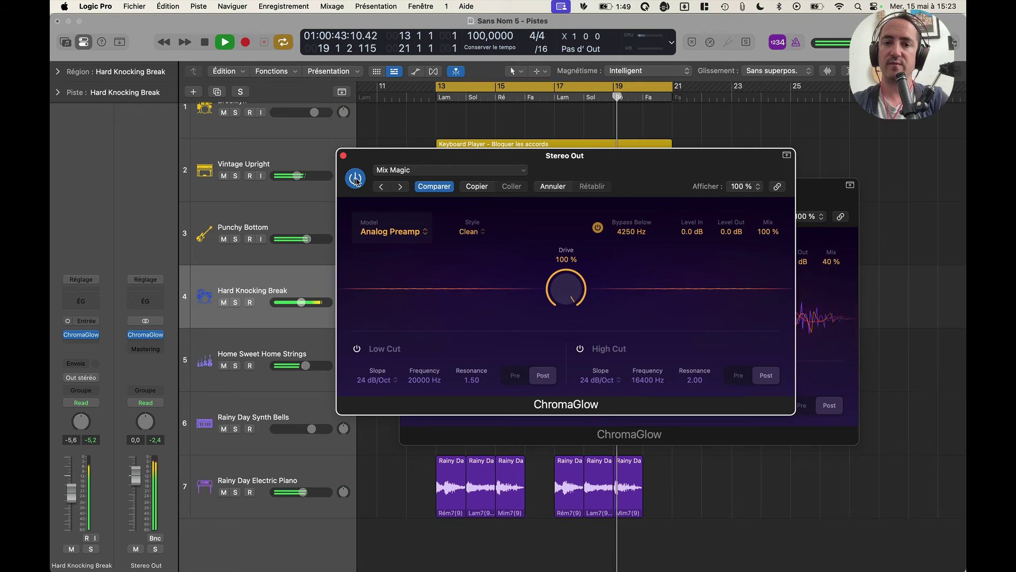
Step: Audition the Analog Preamp's Colorful style on the mix, change the model to Modern Tube with the Clean style, and restart playback
click(471, 233)
click(485, 261)
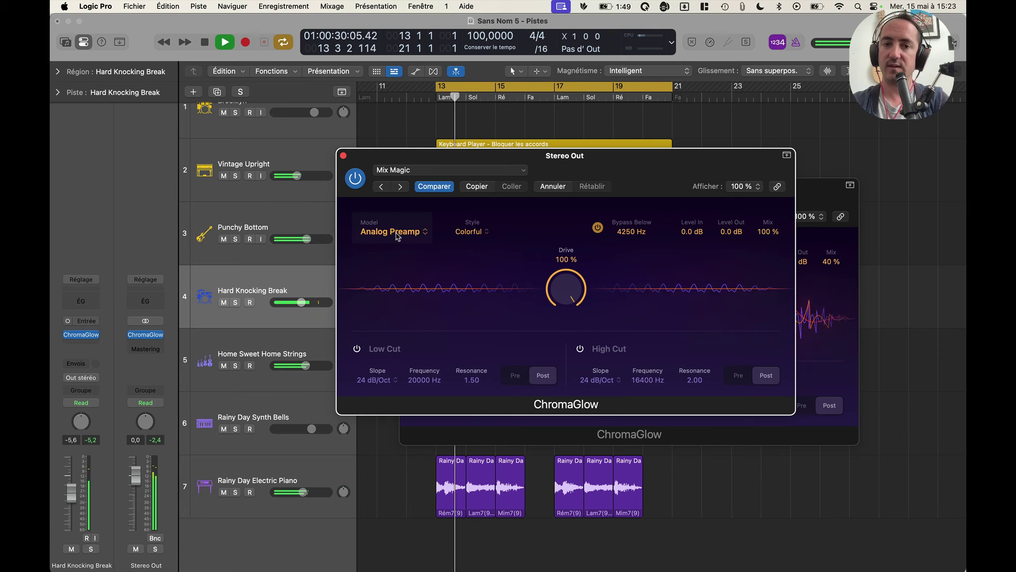
click(417, 236)
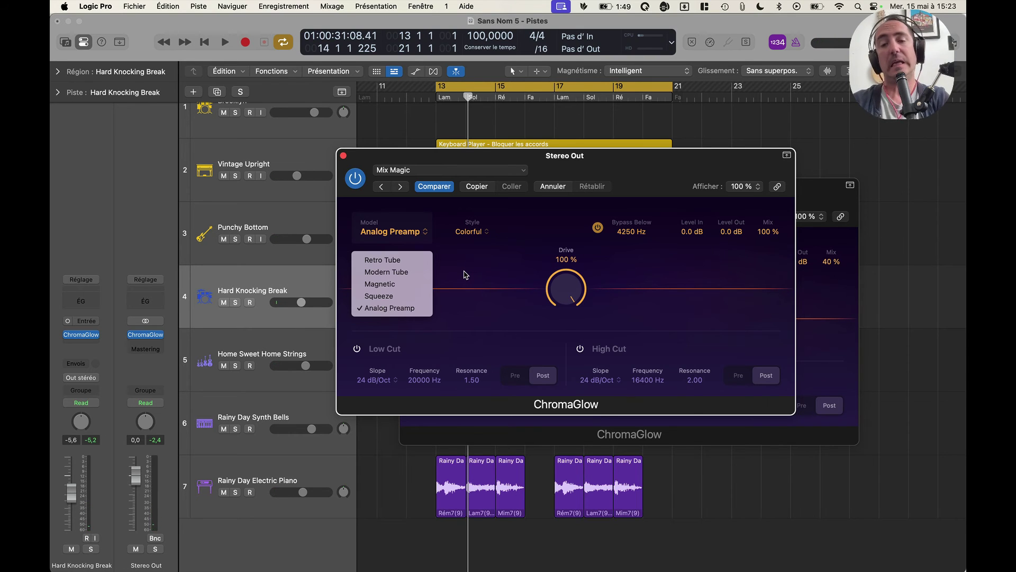
click(415, 273)
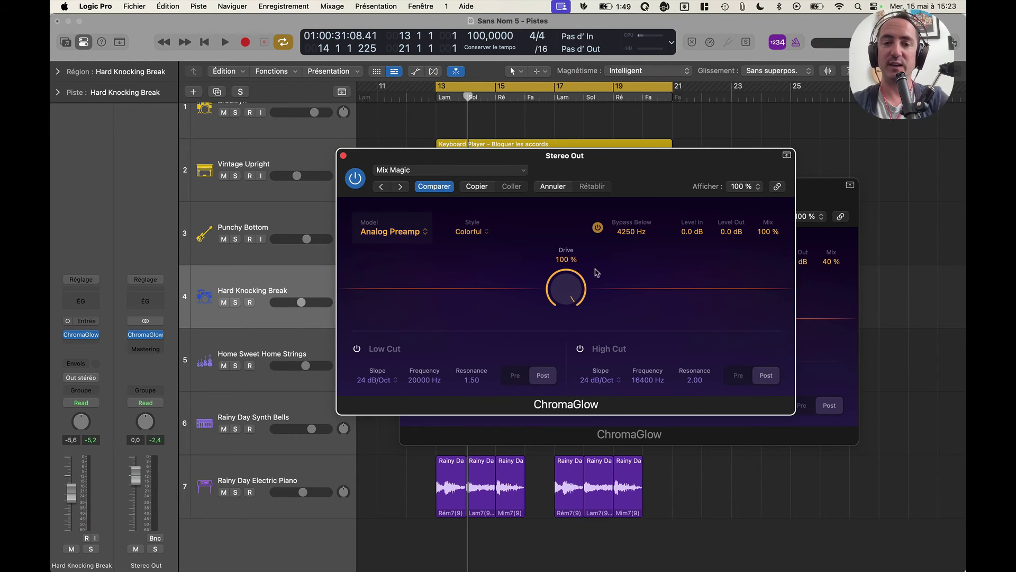
key(space)
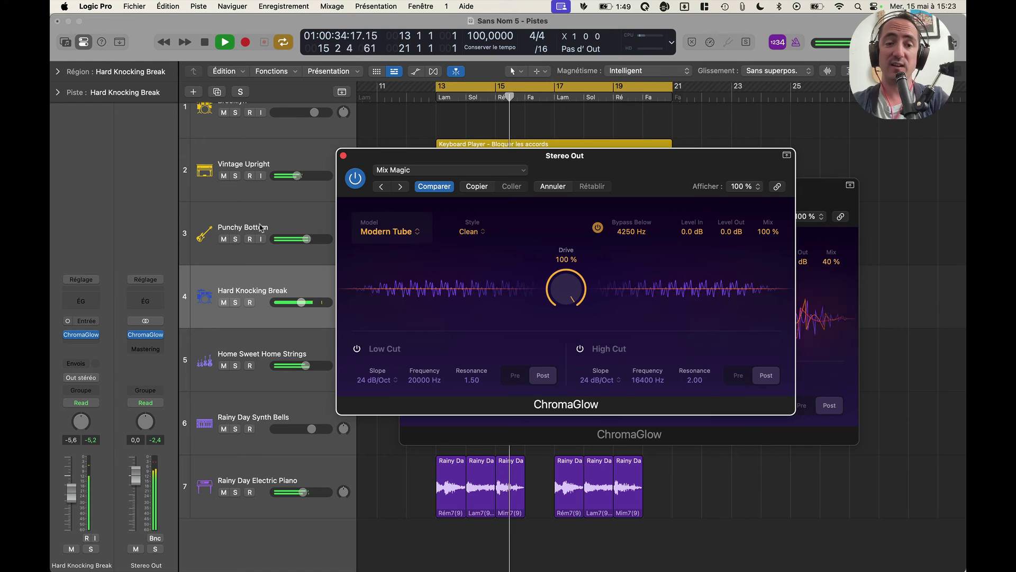
Step: Insert a Channel EQ after ChromaGlow on Stereo Out, place its window below ChromaGlow's controls, and bypass ChromaGlow
click(155, 306)
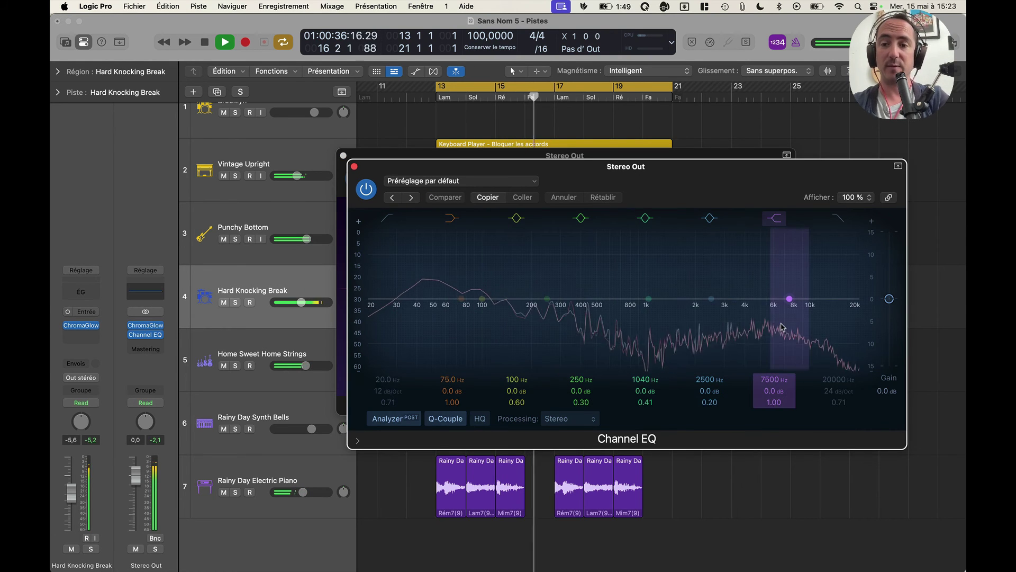
drag(459, 168, 449, 213)
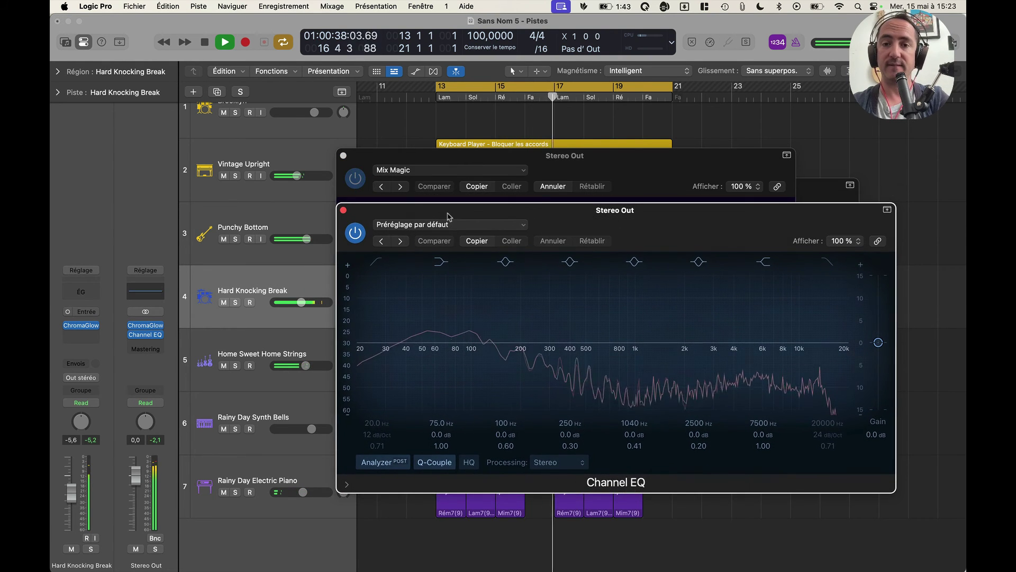
click(353, 182)
click(354, 182)
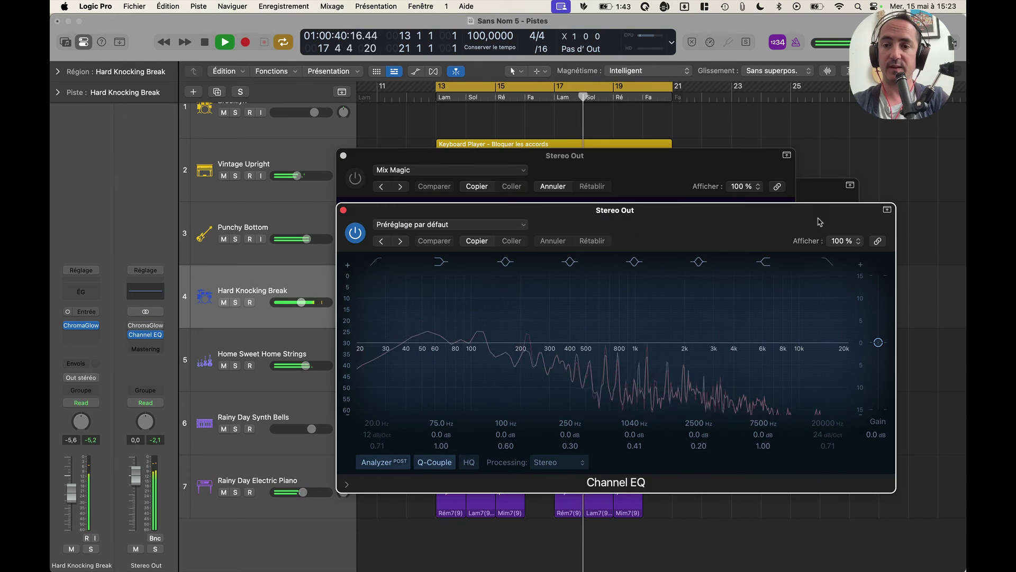
click(810, 221)
drag(792, 223, 763, 270)
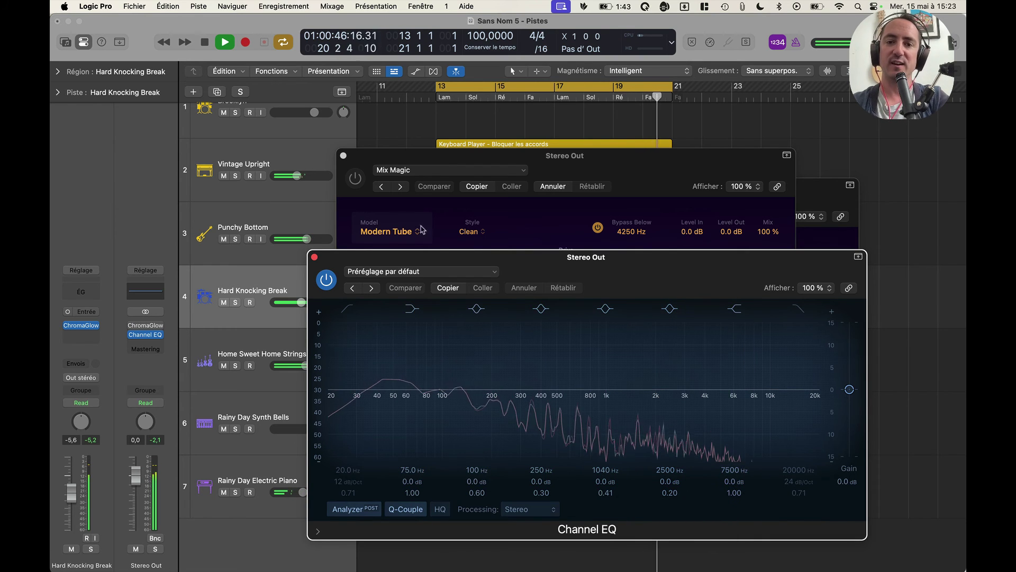
Step: Compare the mix's high frequencies in the Channel EQ analyzer with ChromaGlow bypassed and active, leave ChromaGlow on, and stop playback
click(362, 182)
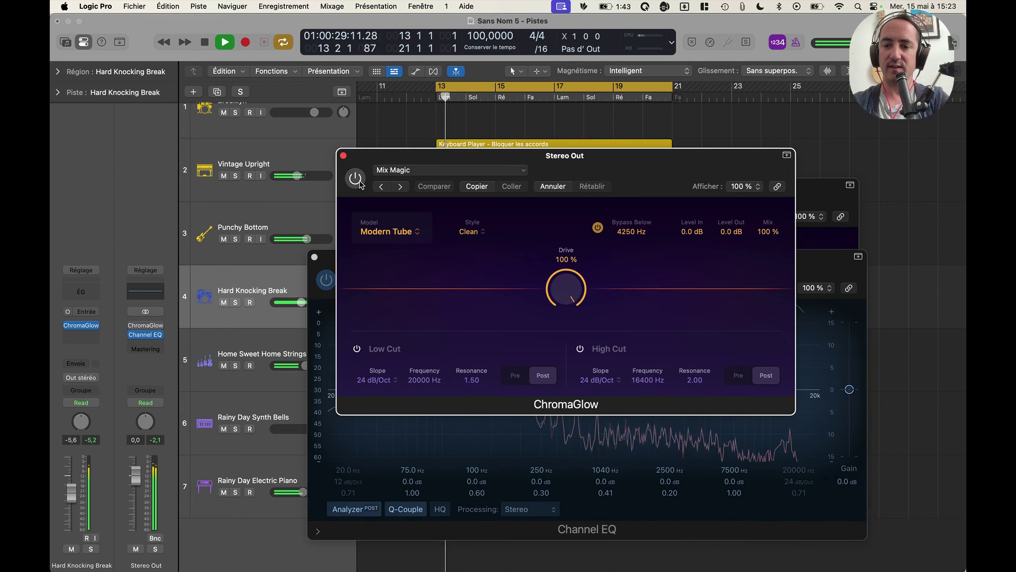
click(801, 300)
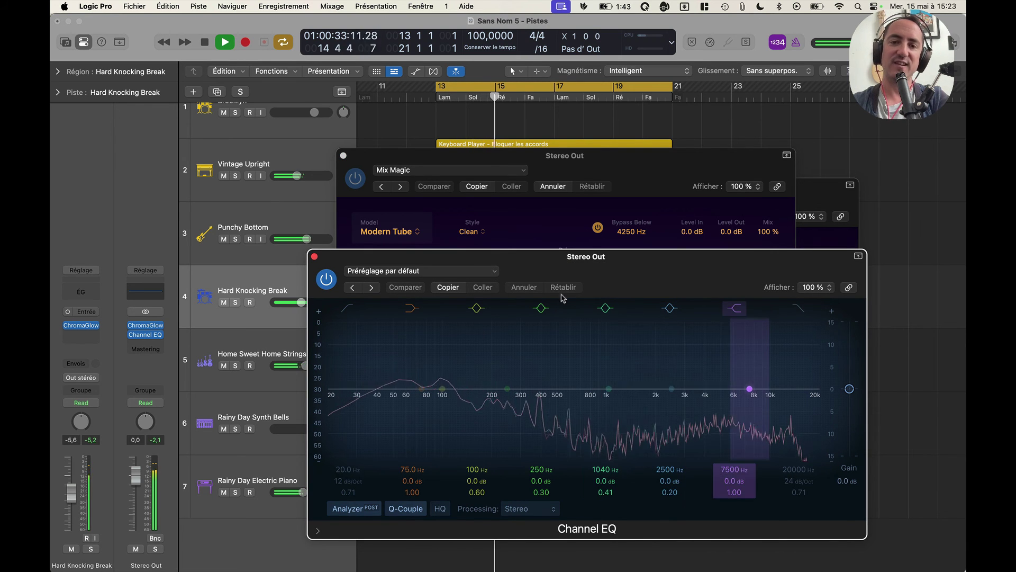
click(362, 159)
key(space)
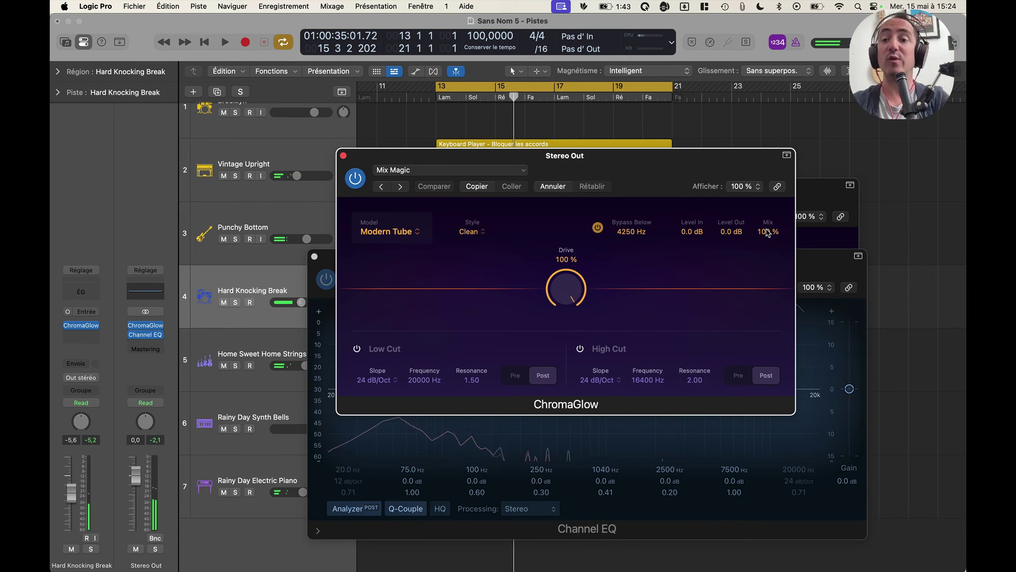
Step: Set the Stereo Out ChromaGlow's Mix to 0 % and compare the plug-in bypassed and active during playback
drag(768, 231, 742, 408)
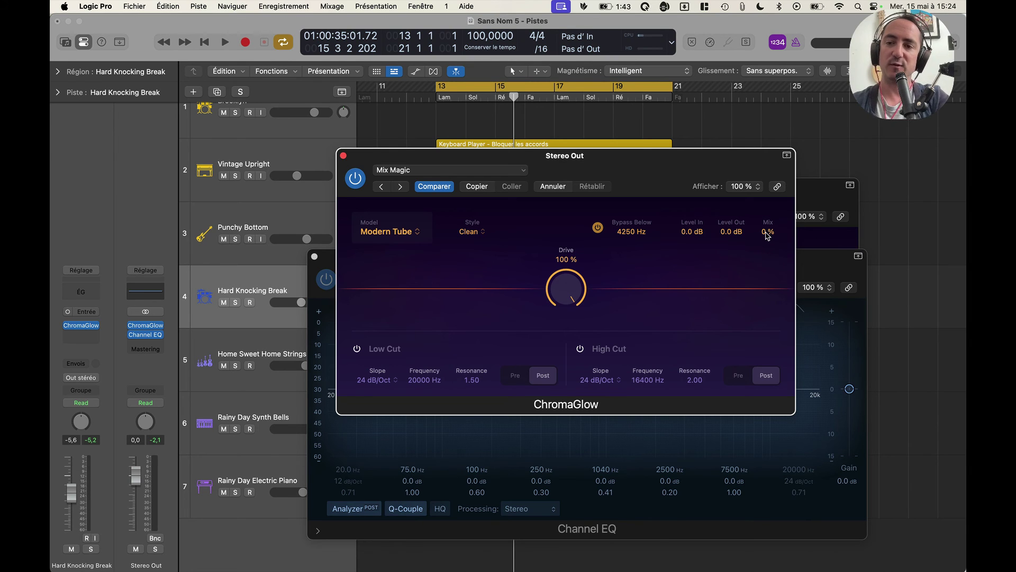
key(space)
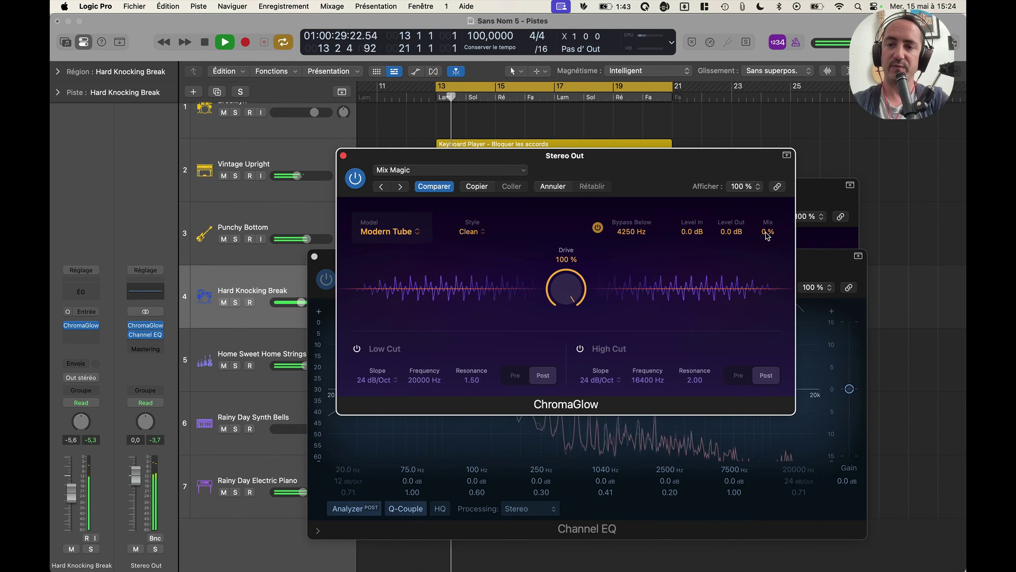
click(355, 178)
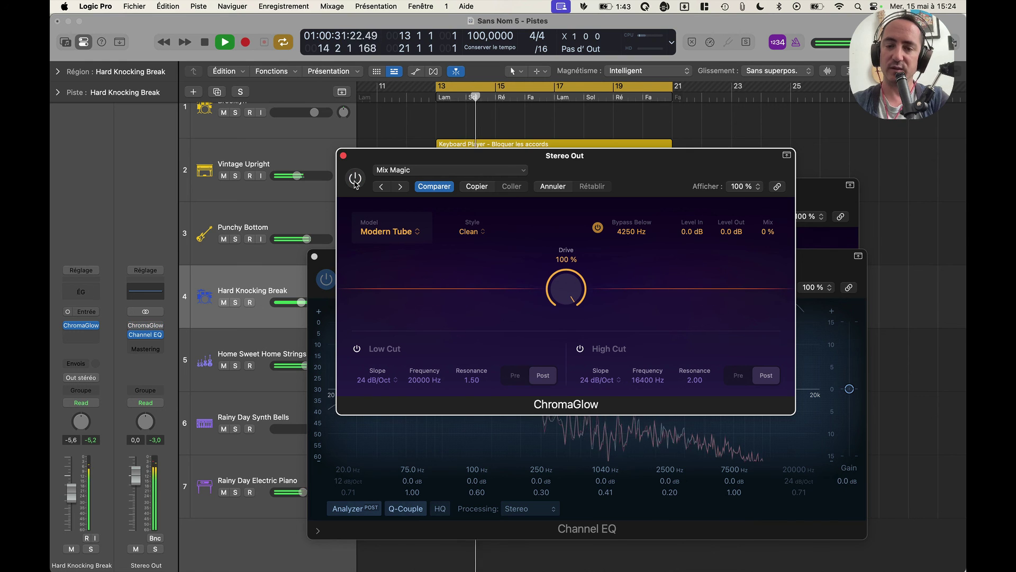
click(355, 180)
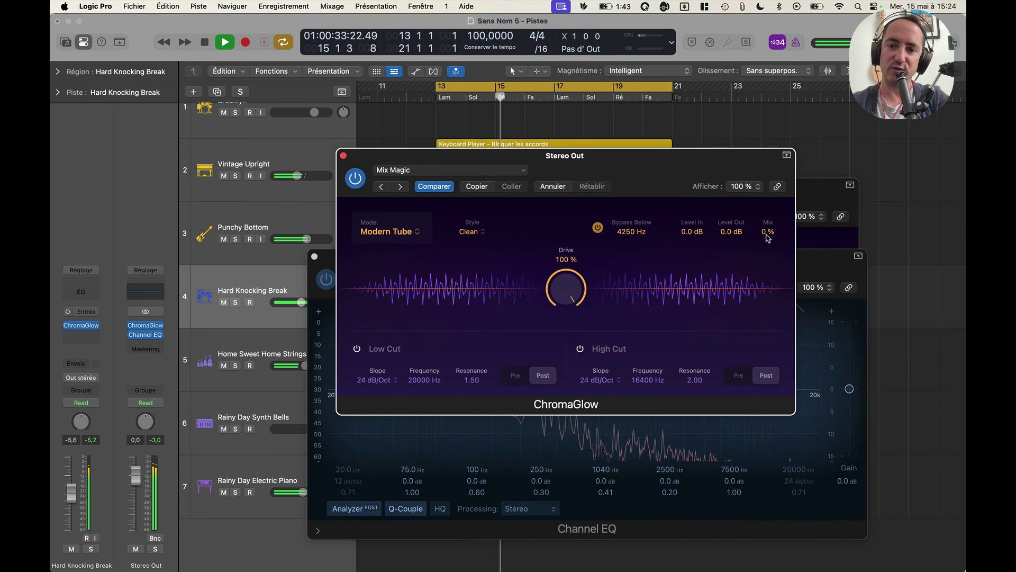
Step: Raise the Stereo Out ChromaGlow's Mix to 11 %, compare it bypassed and active, and stop playback
drag(767, 238, 770, 218)
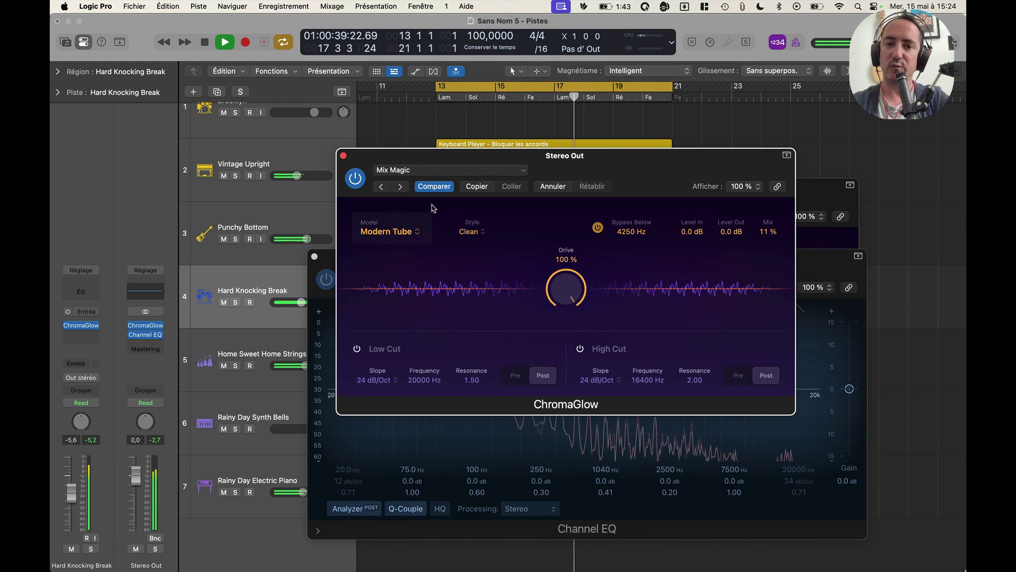
click(354, 179)
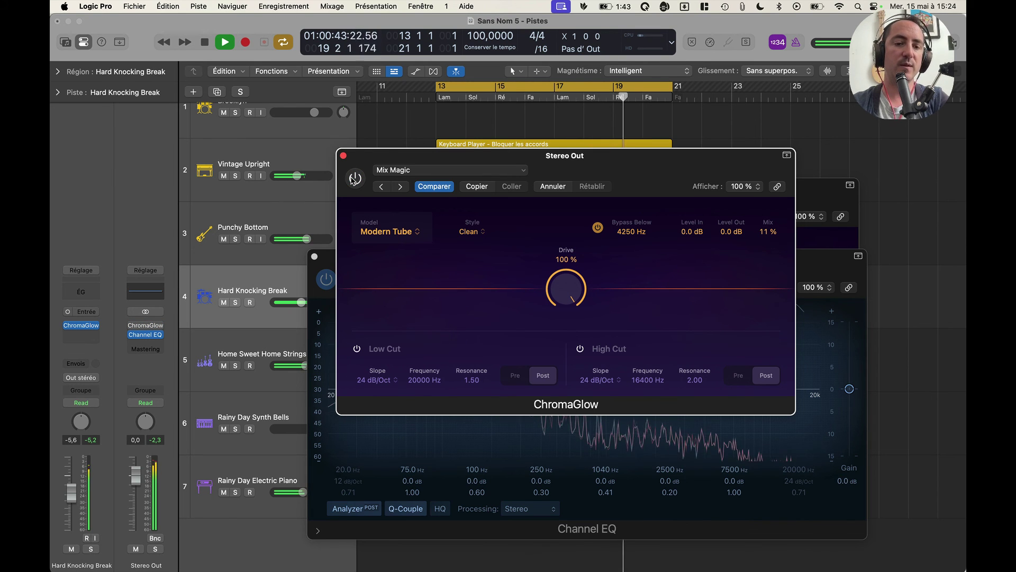
click(354, 178)
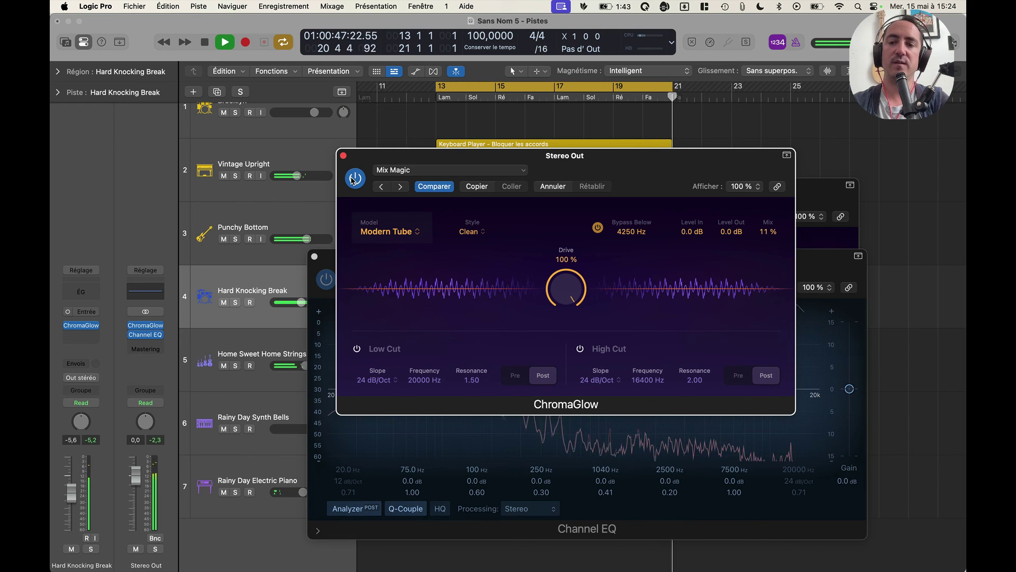
key(space)
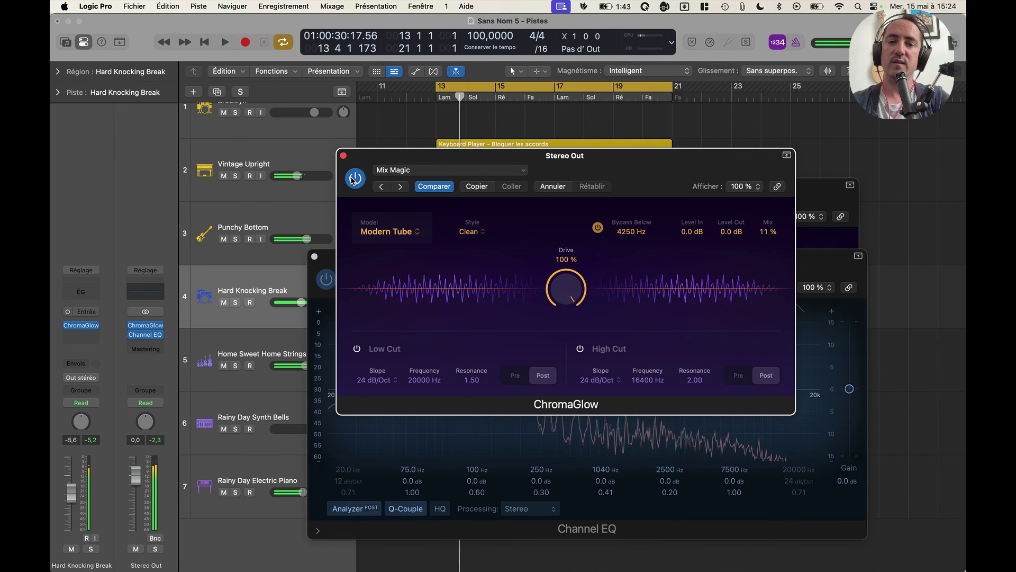